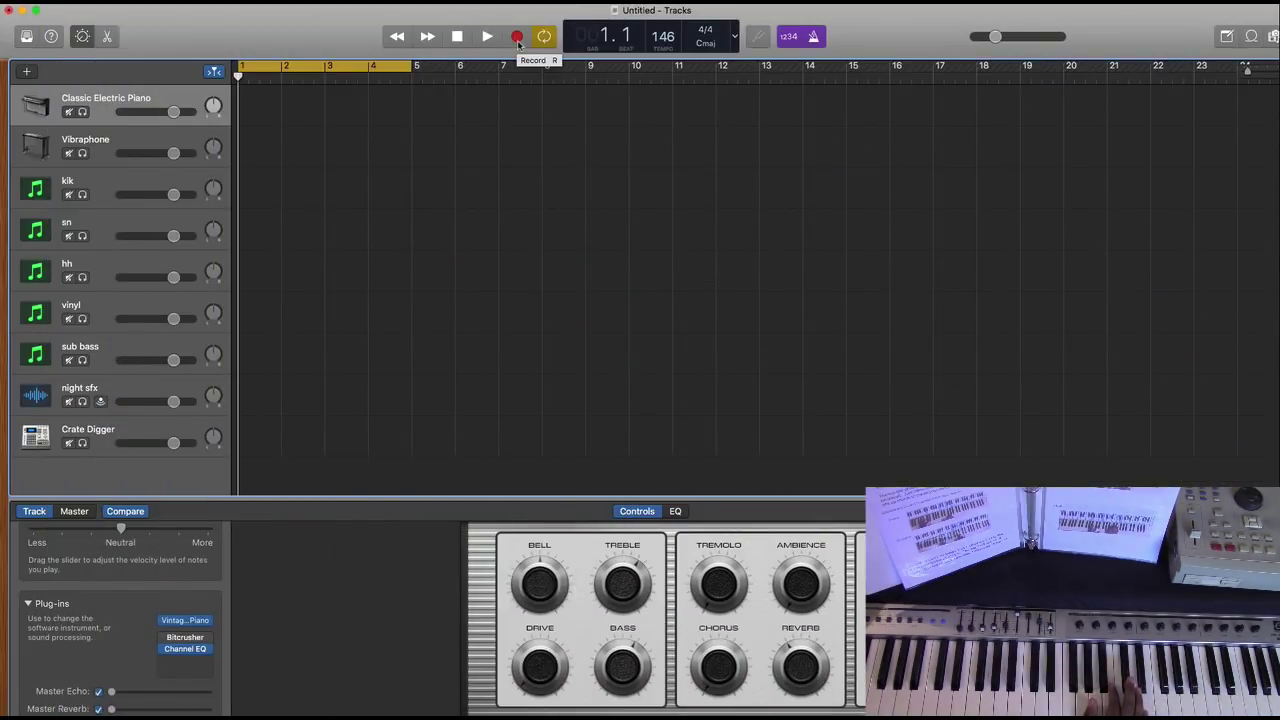
Step: Rehearse, then record a four-bar chord part on the Classic Electric Piano track from bar 1
{"action": "key", "text": "space"}
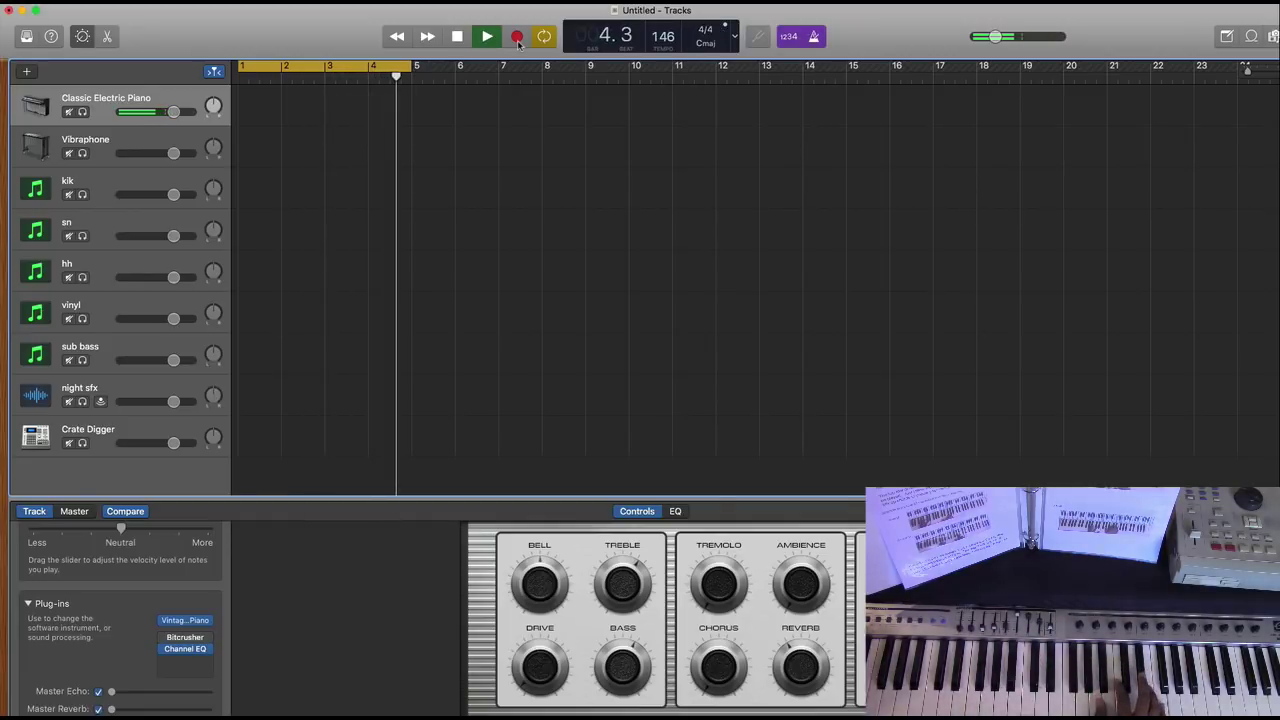
{"action": "key", "text": "space"}
{"action": "left_click", "coordinate": [517, 37]}
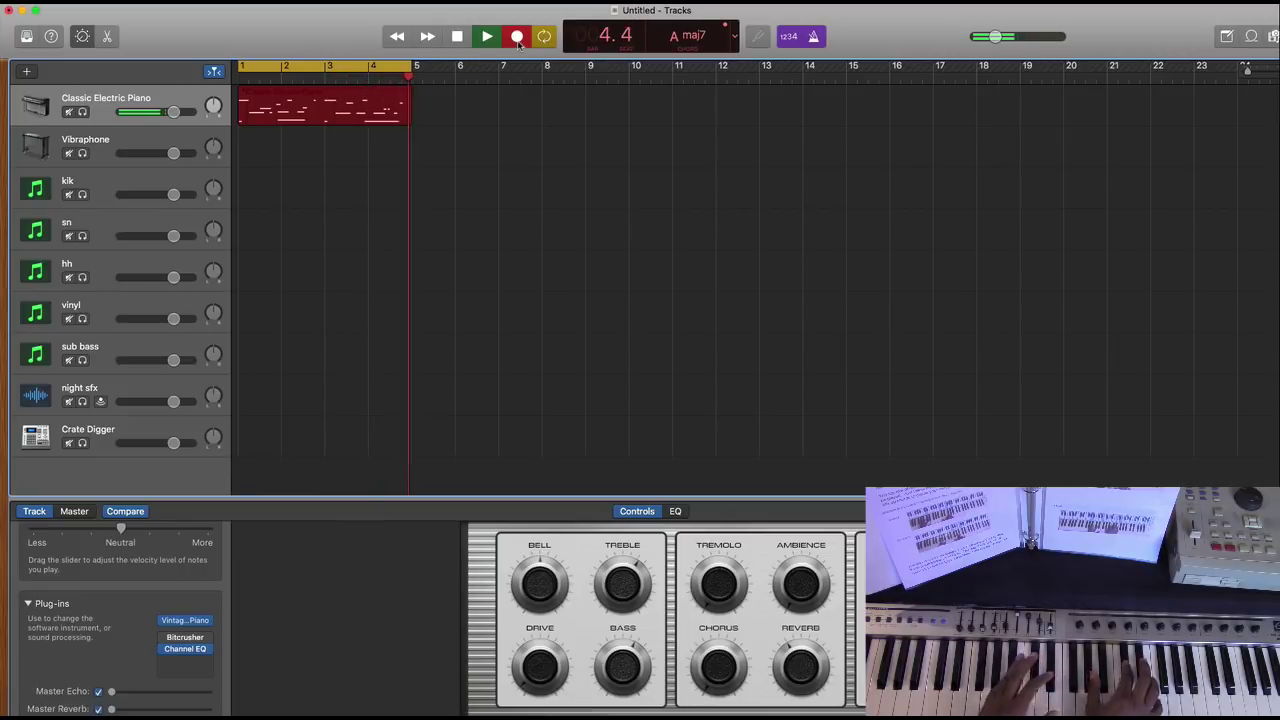
{"action": "key", "text": "space"}
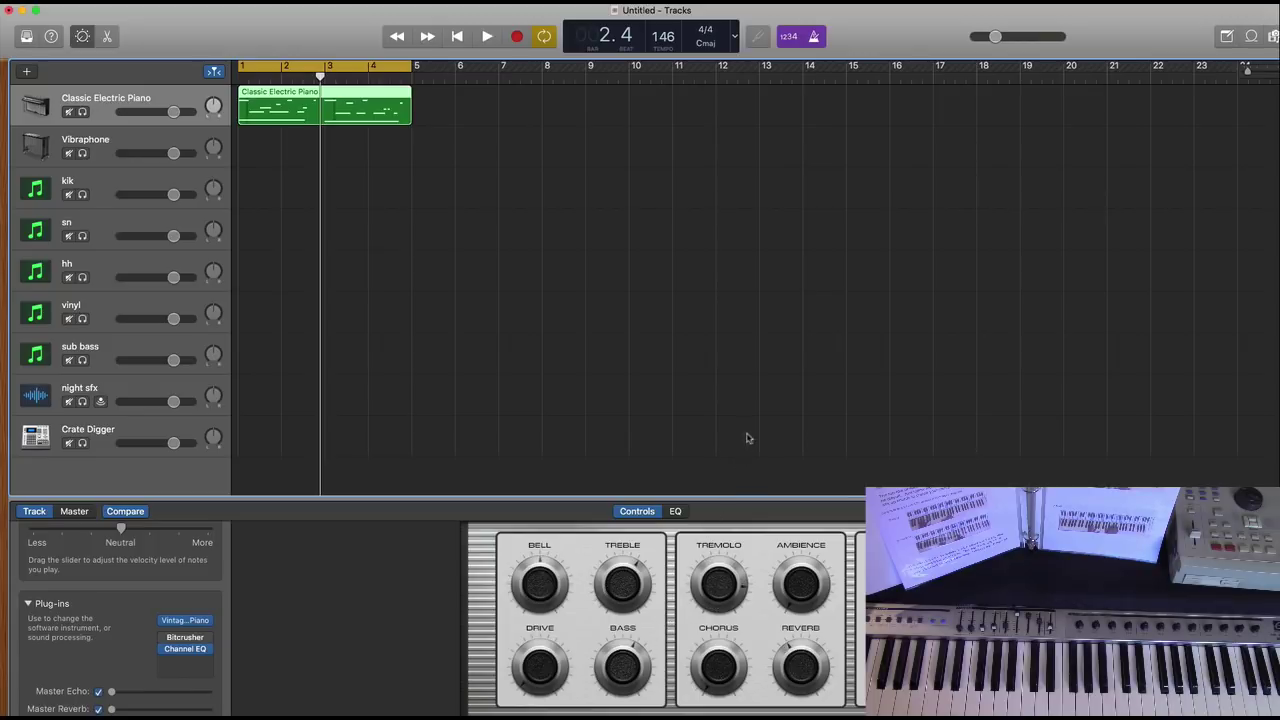
Step: Play back the recorded piano part from the start of the song
{"action": "key", "text": "Return"}
{"action": "key", "text": "space"}
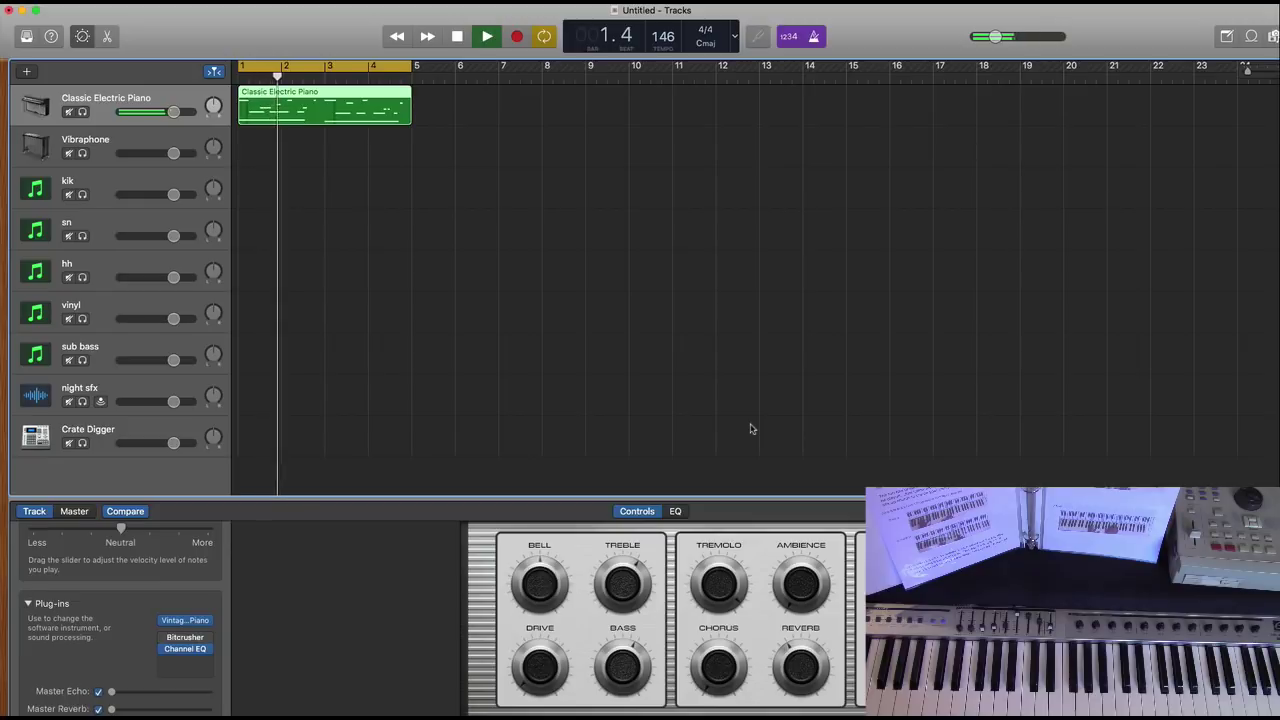
{"action": "key", "text": "space"}
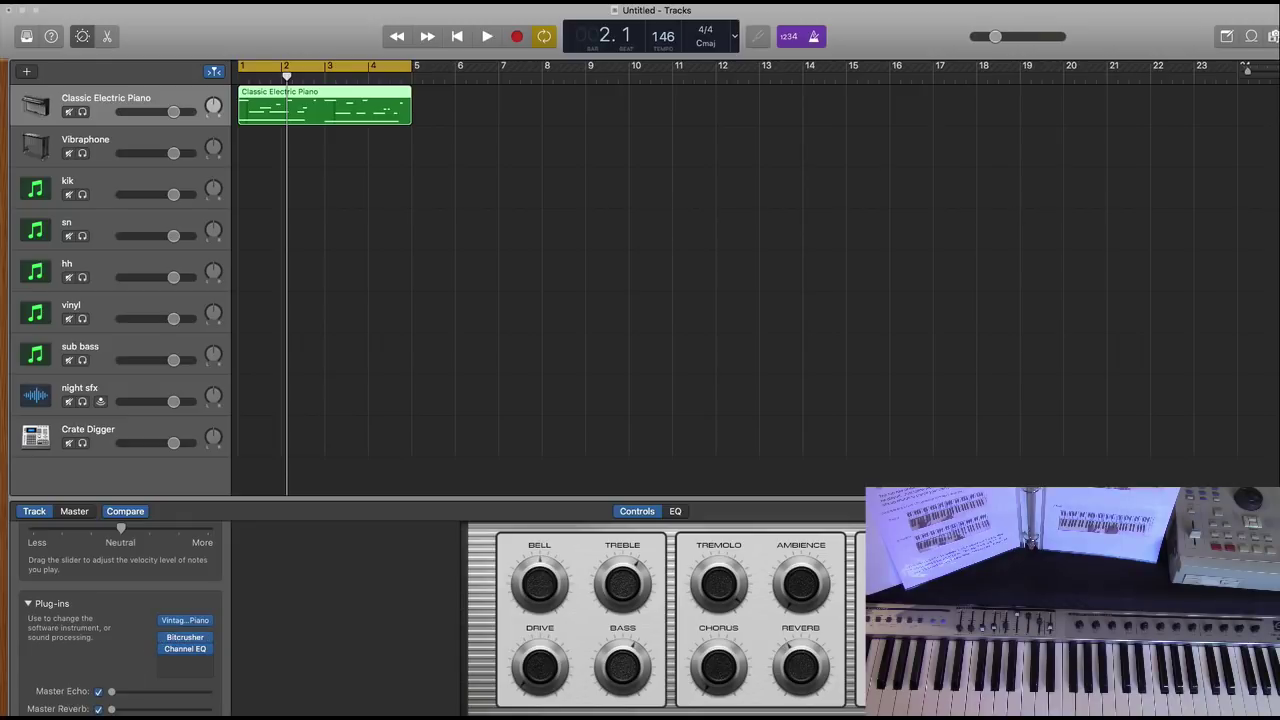
{"action": "key", "text": "Return"}
{"action": "key", "text": "space"}
{"action": "key", "text": "space"}
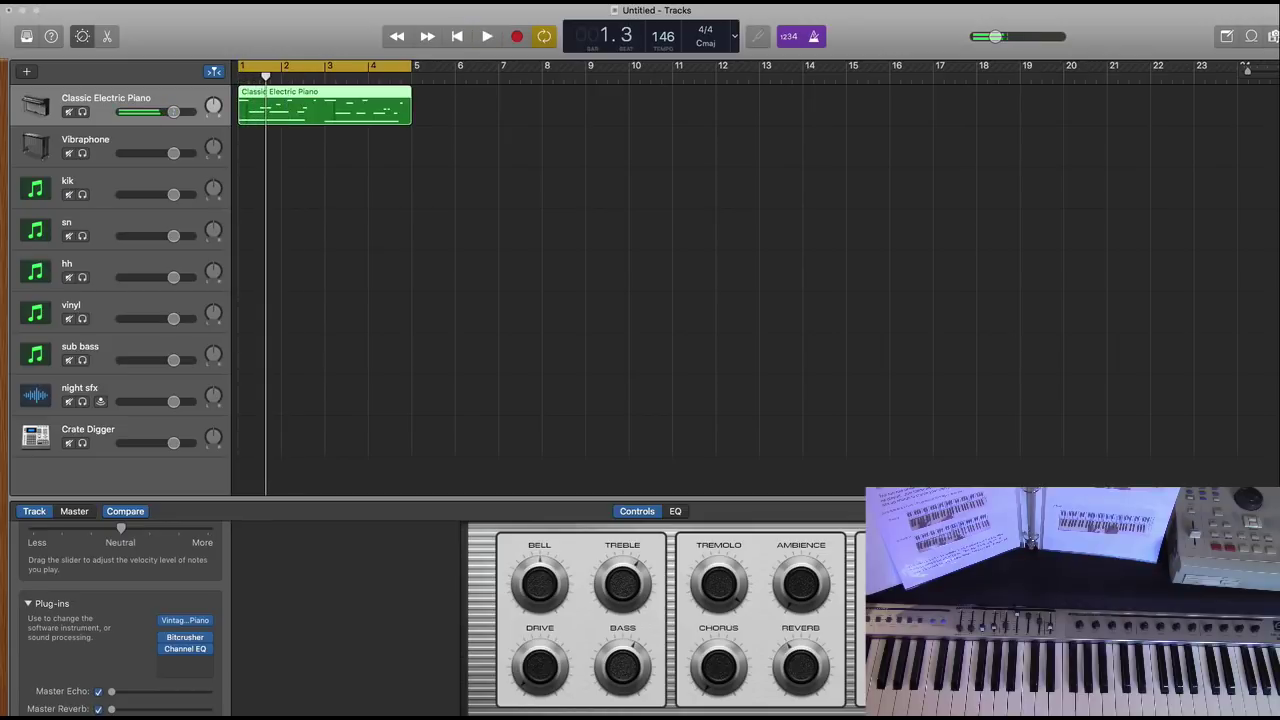
Step: Show the piano's Bitcrusher settings (11bit resolution, 1x downsampling) and listen to the crushed sound
{"action": "left_click", "coordinate": [185, 637]}
{"action": "left_click_drag", "start_coordinate": [428, 503], "coordinate": [388, 533]}
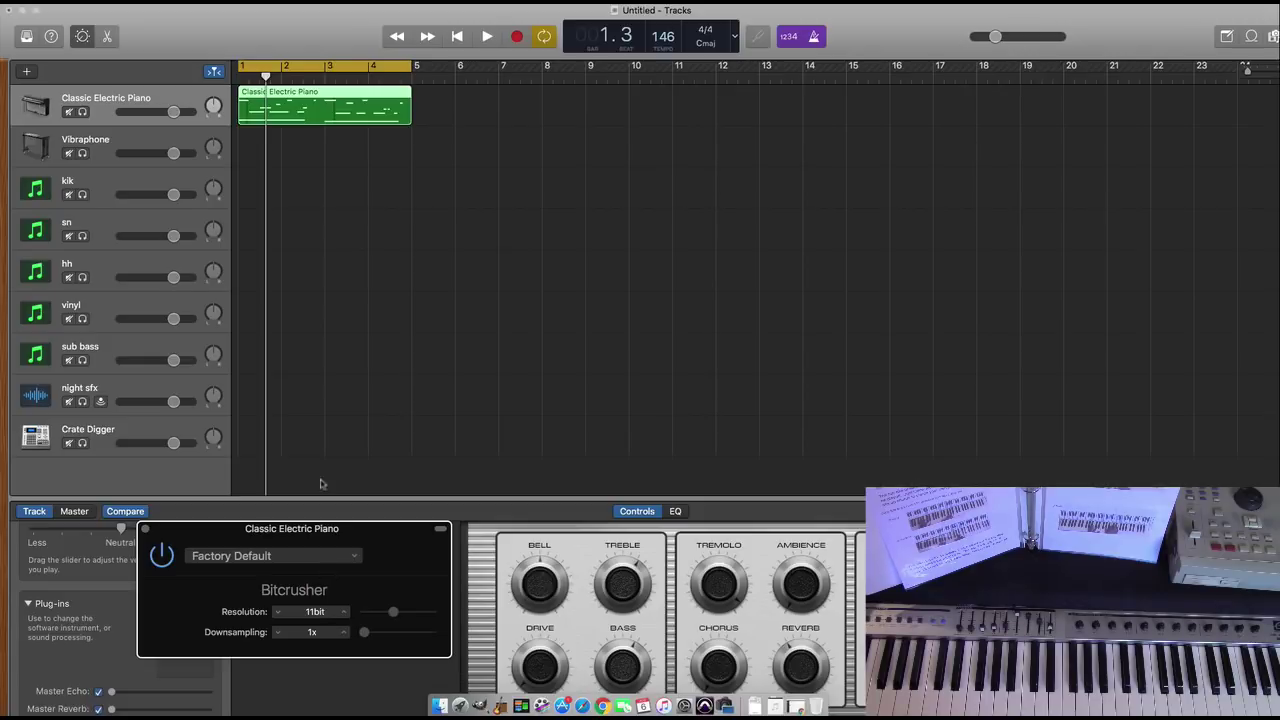
{"action": "key", "text": "space"}
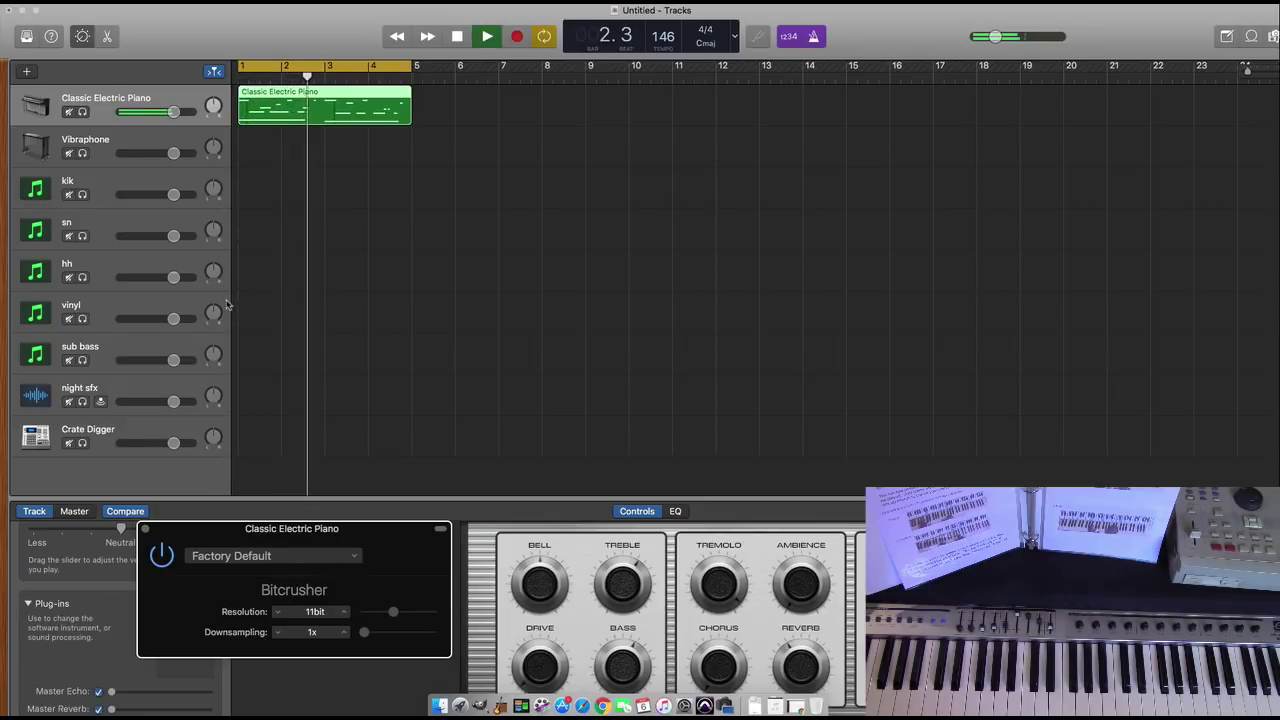
{"action": "key", "text": "space"}
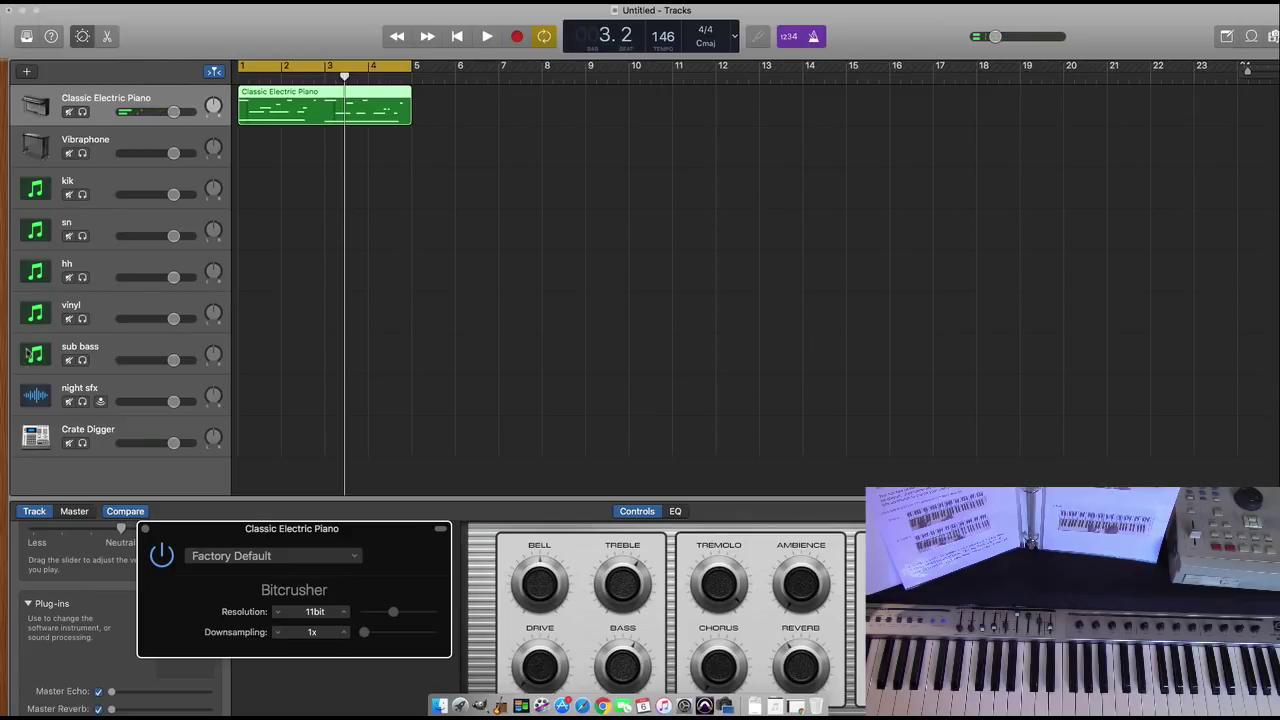
Step: Select the kik track and close its Channel EQ window, revealing the Serato Sample controls
{"action": "left_click", "coordinate": [103, 181]}
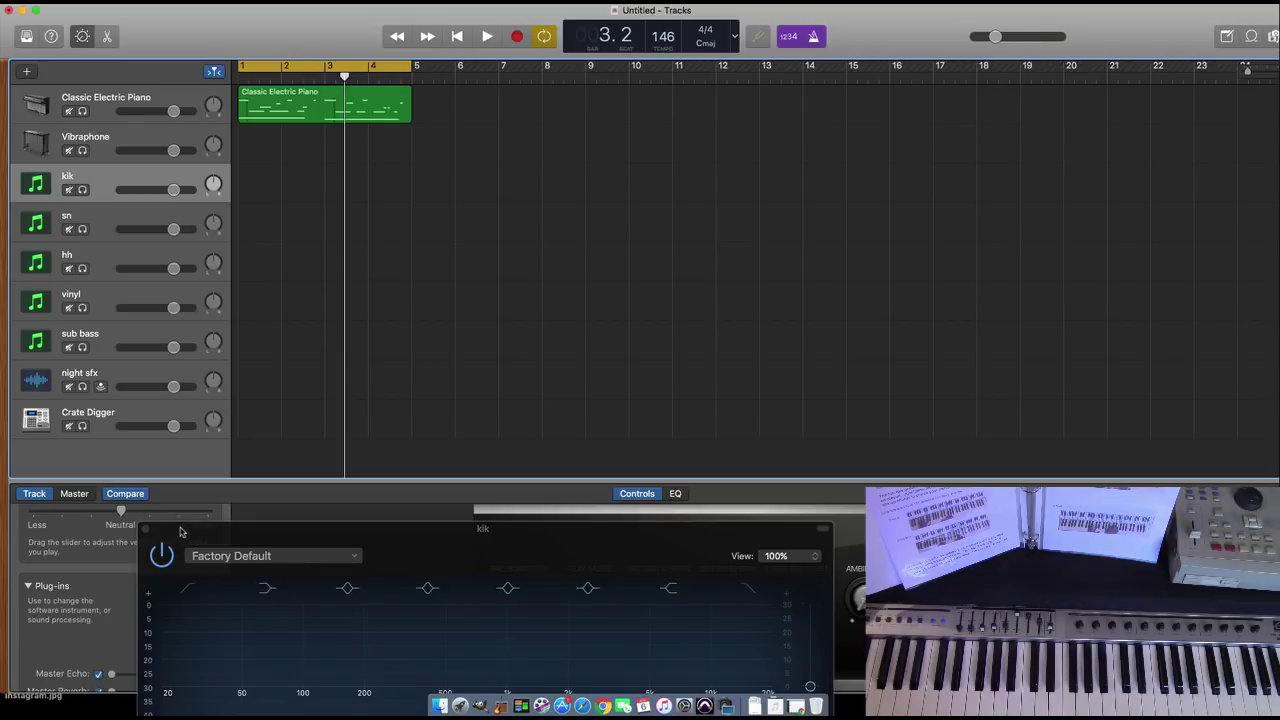
{"action": "left_click_drag", "start_coordinate": [181, 531], "coordinate": [145, 492]}
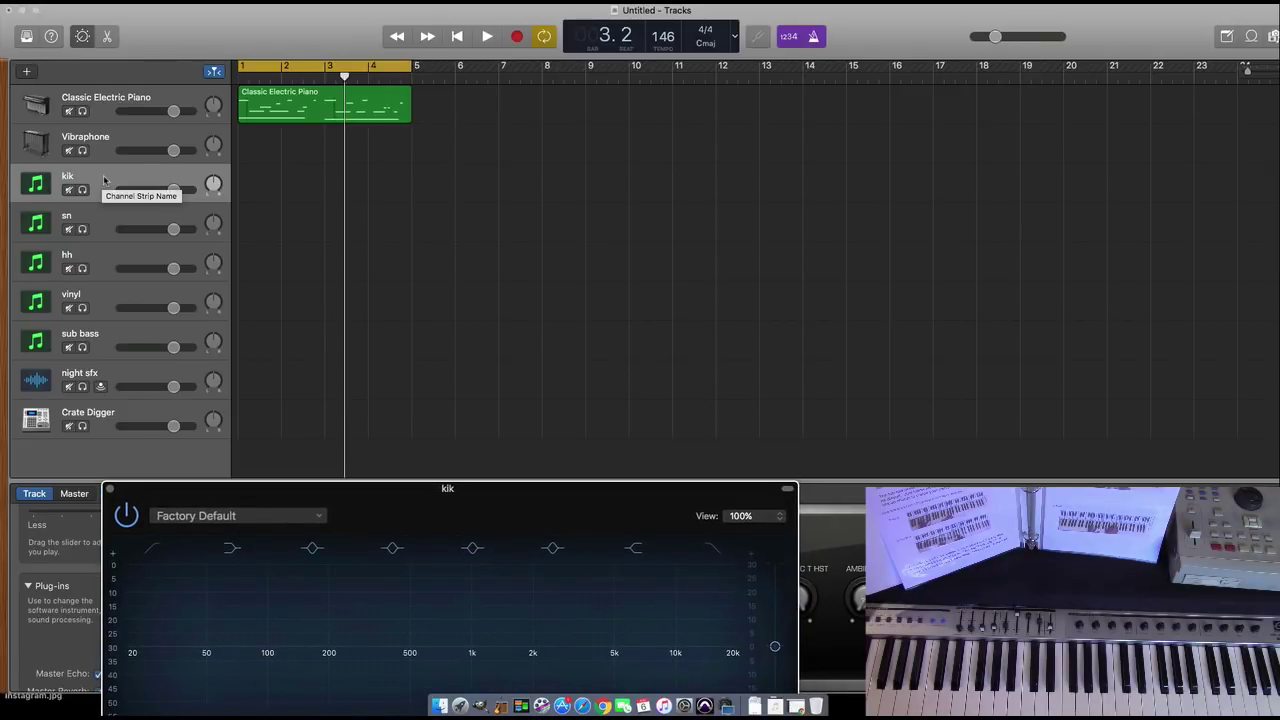
{"action": "left_click", "coordinate": [113, 489]}
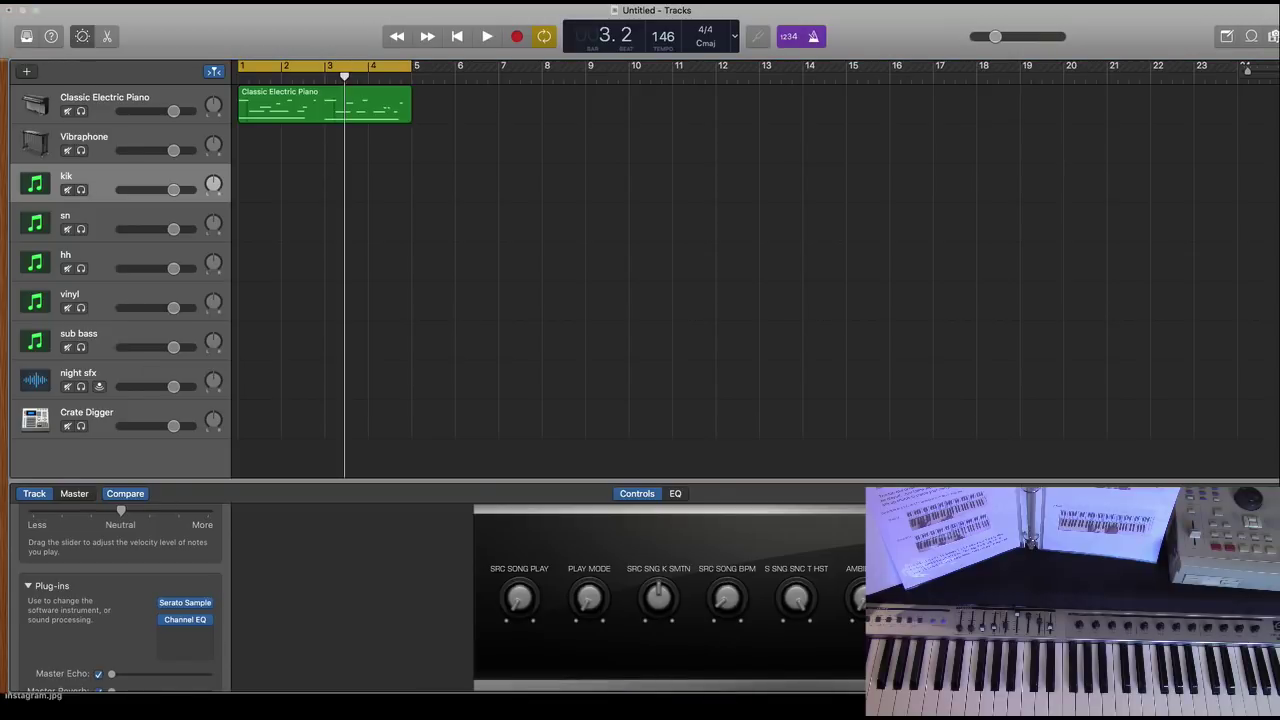
Step: Bring up the kik track's Serato Sample with vkick_1 and record a four-bar kick pattern from bar 1
{"action": "left_click", "coordinate": [185, 602]}
{"action": "left_click_drag", "start_coordinate": [166, 140], "coordinate": [786, 116]}
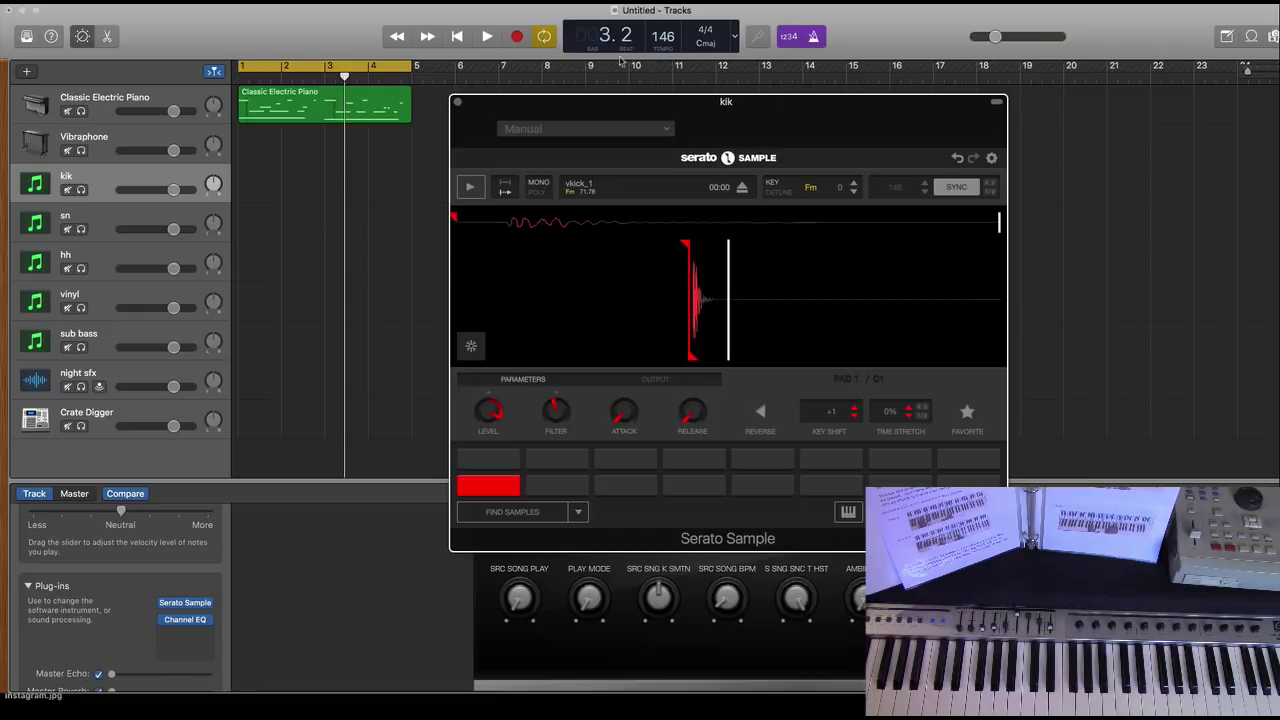
{"action": "left_click_drag", "start_coordinate": [483, 112], "coordinate": [510, 116]}
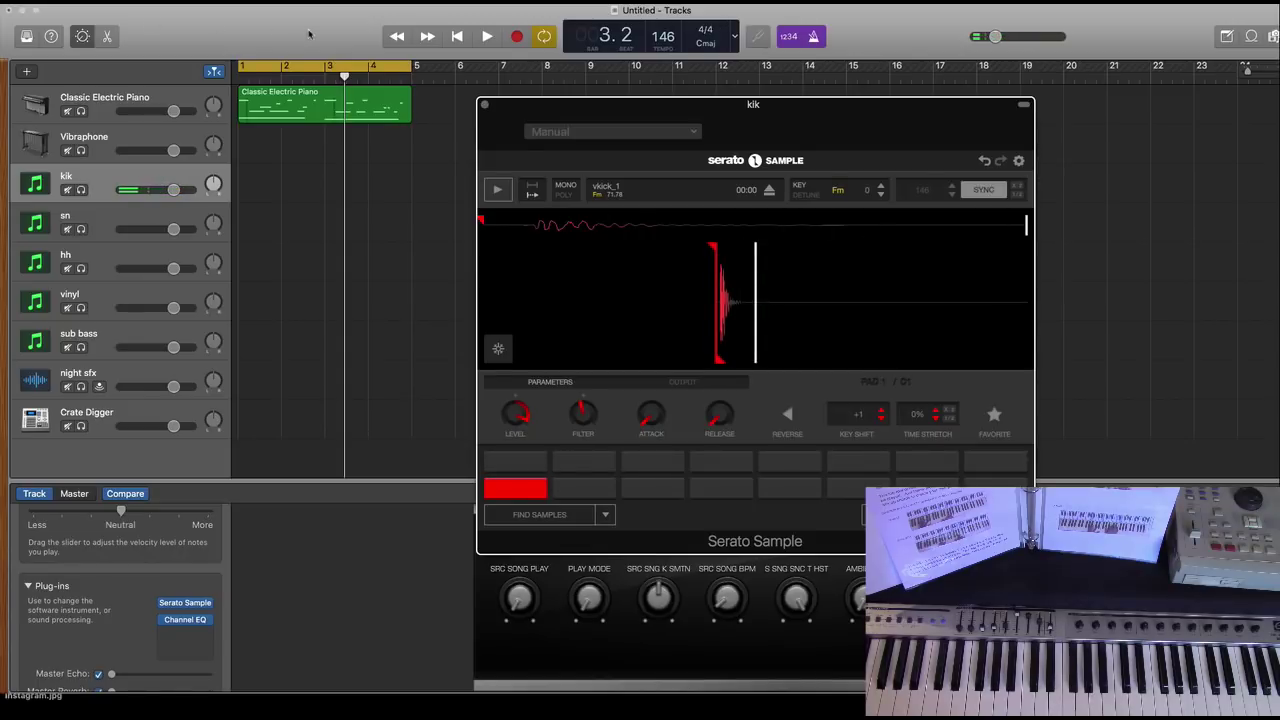
{"action": "left_click", "coordinate": [516, 37]}
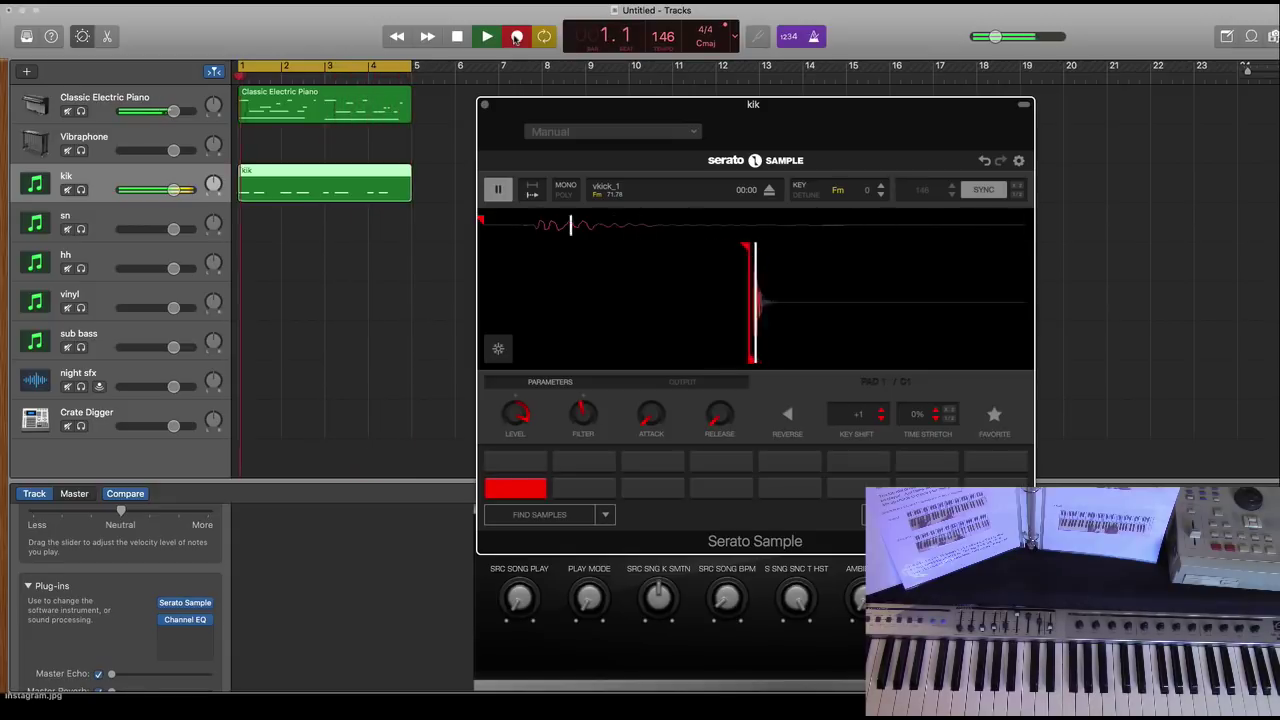
{"action": "key", "text": "space"}
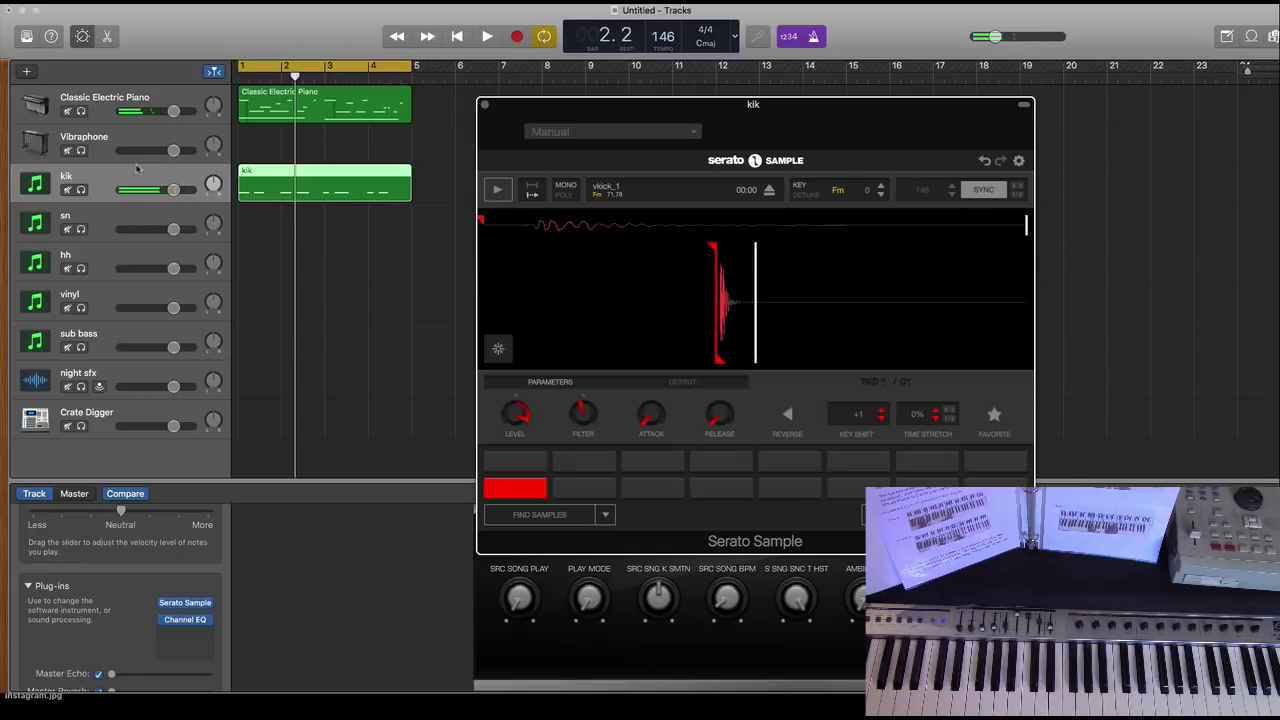
Step: Select the sn track and record a rim8 snare pattern across bars 1–5
{"action": "left_click", "coordinate": [117, 215]}
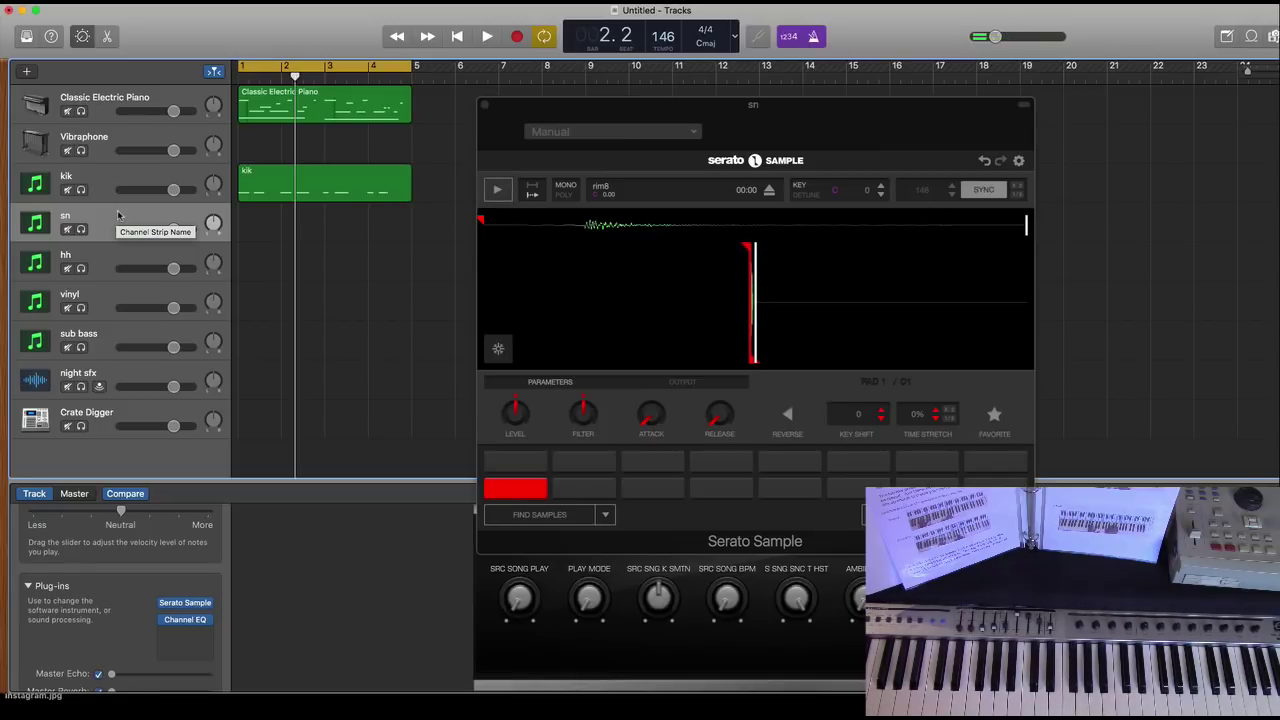
{"action": "key", "text": "space"}
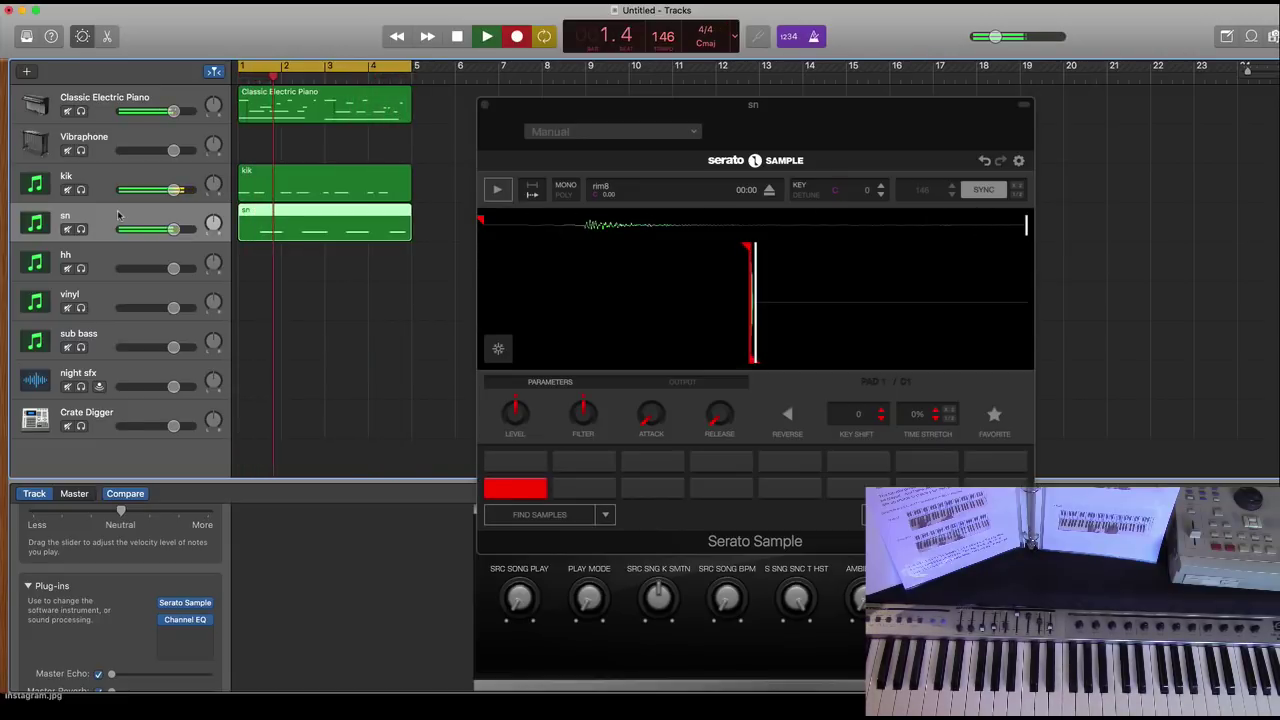
{"action": "key", "text": "space"}
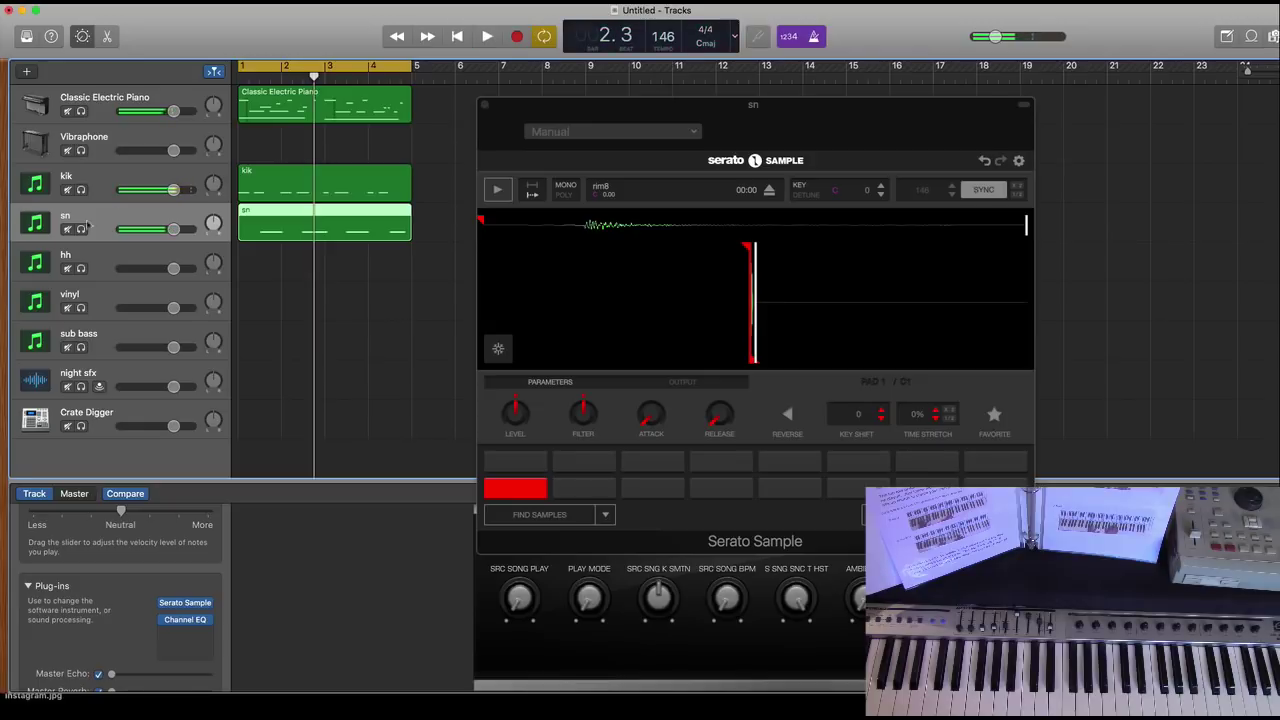
Step: On the hh track, rehearse over the beat, then record four bars of HH4 hi-hats
{"action": "left_click", "coordinate": [110, 266]}
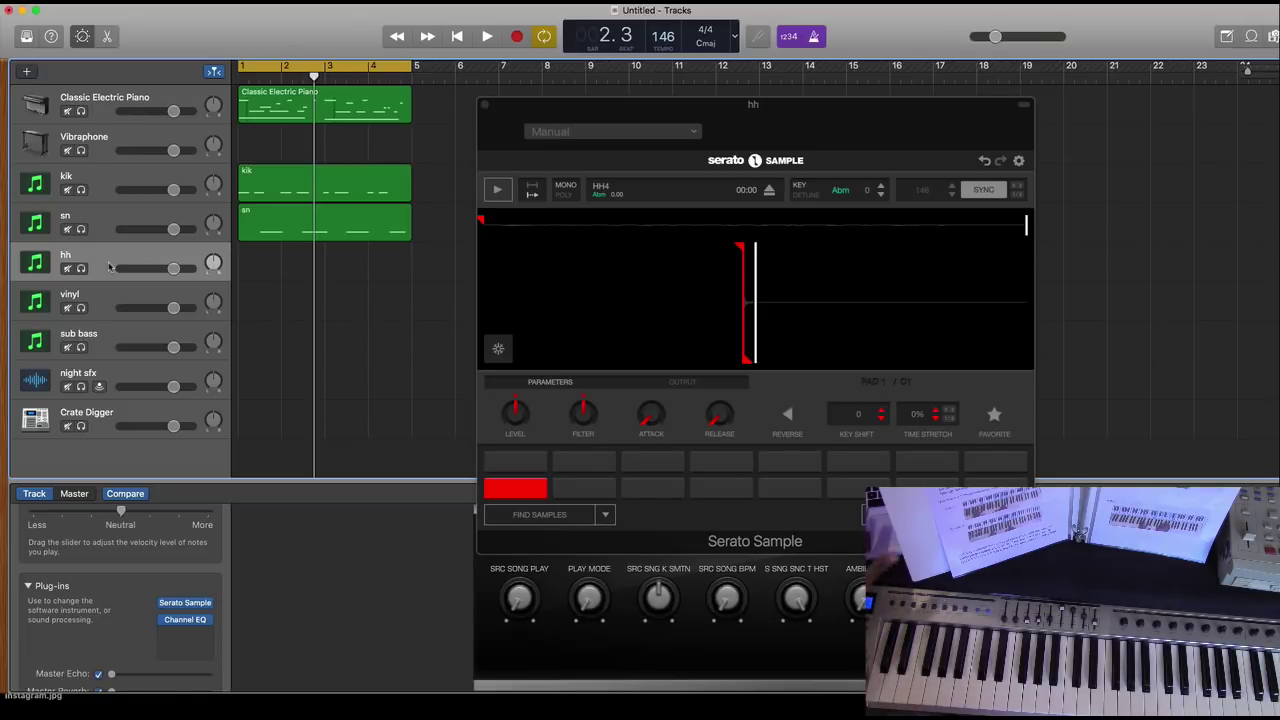
{"action": "key", "text": "space"}
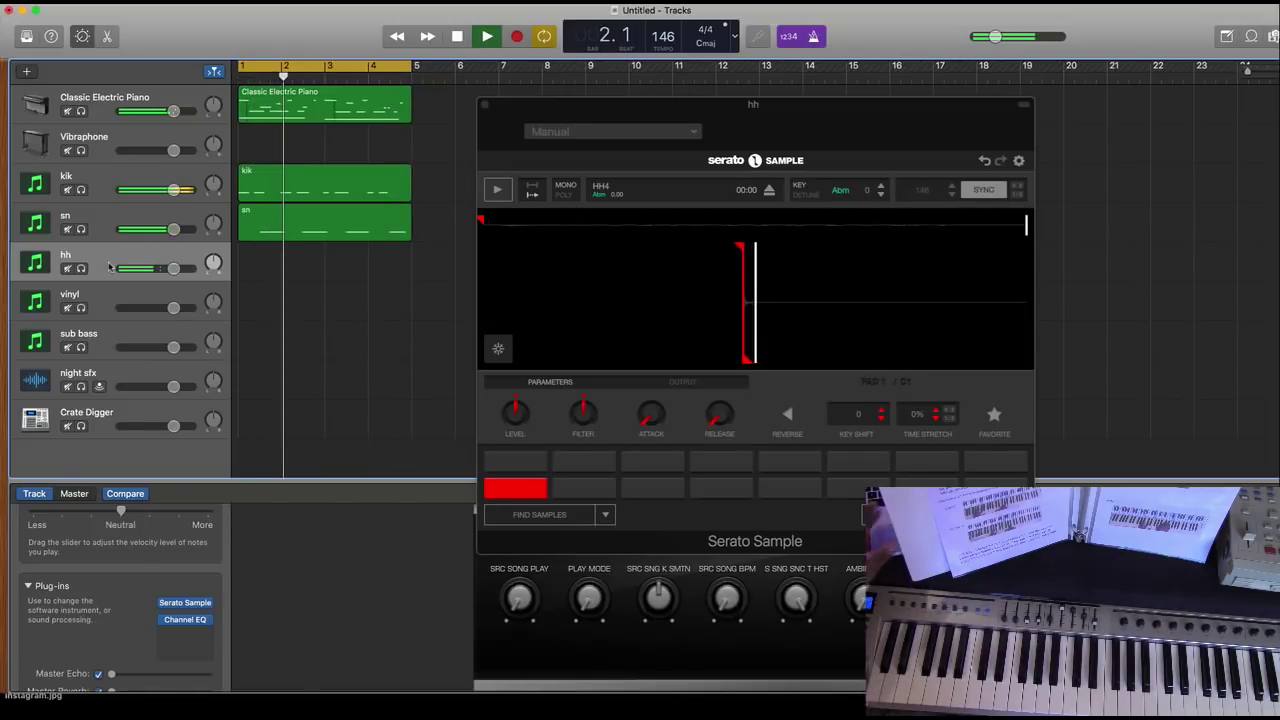
{"action": "key", "text": "space"}
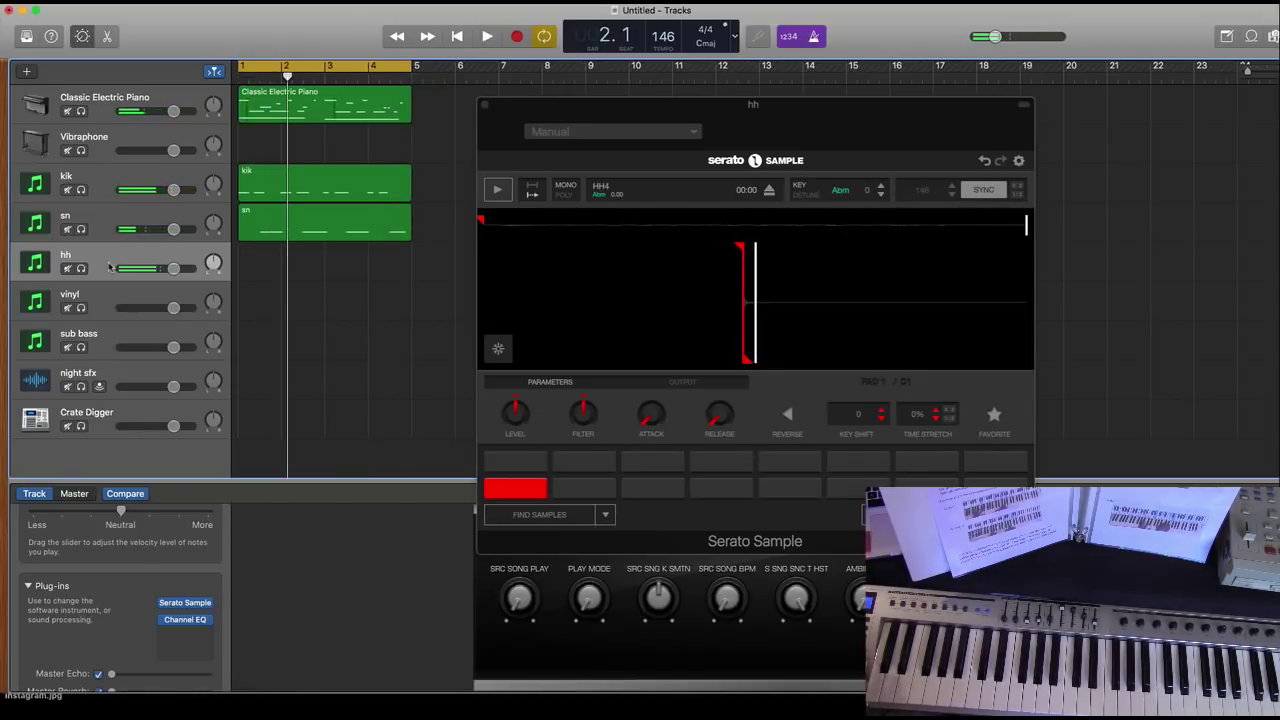
{"action": "key", "text": "space"}
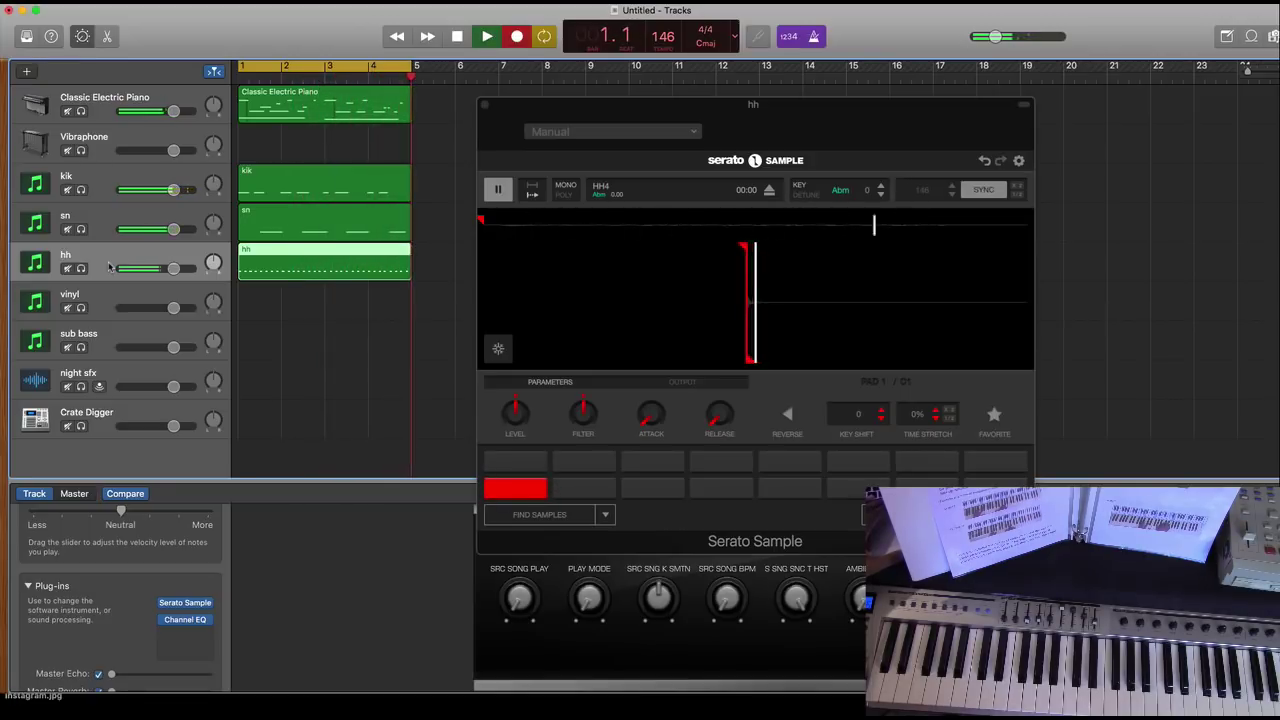
{"action": "key", "text": "space"}
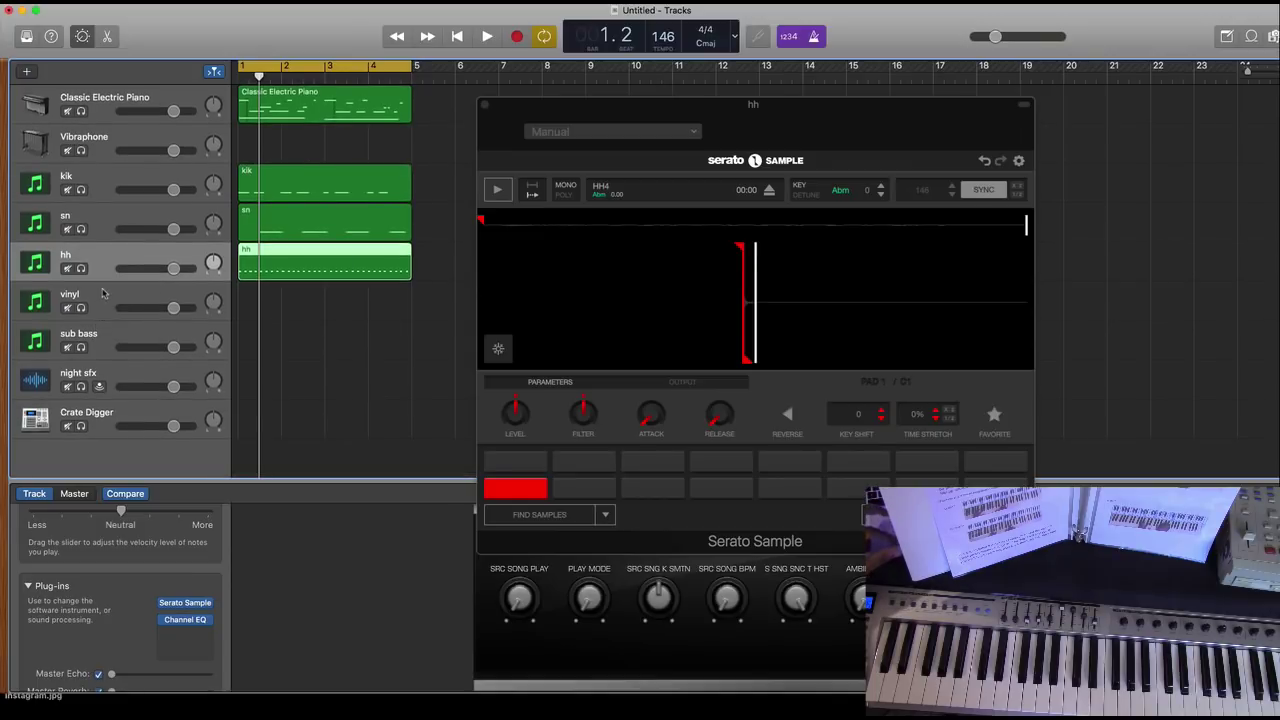
Step: Select the vinyl track, expand its sampler layers, and record a four-bar vinyl3.wav part
{"action": "left_click", "coordinate": [103, 292]}
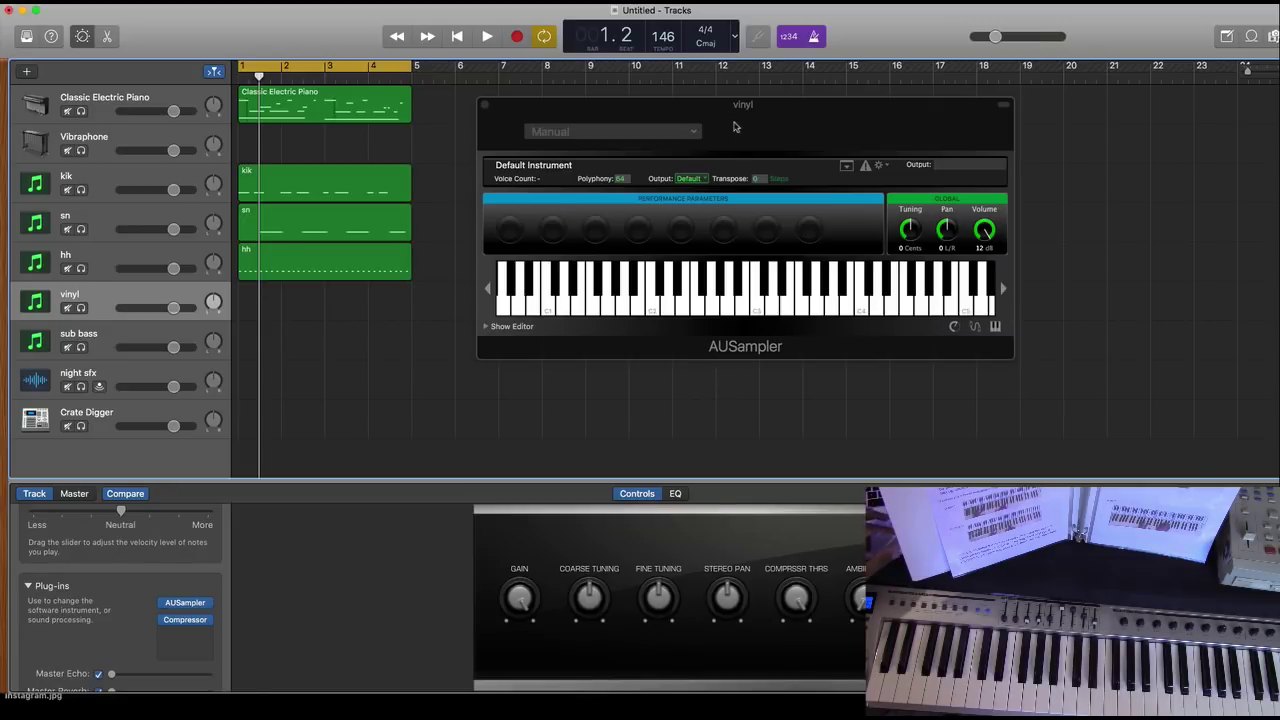
{"action": "left_click", "coordinate": [487, 327]}
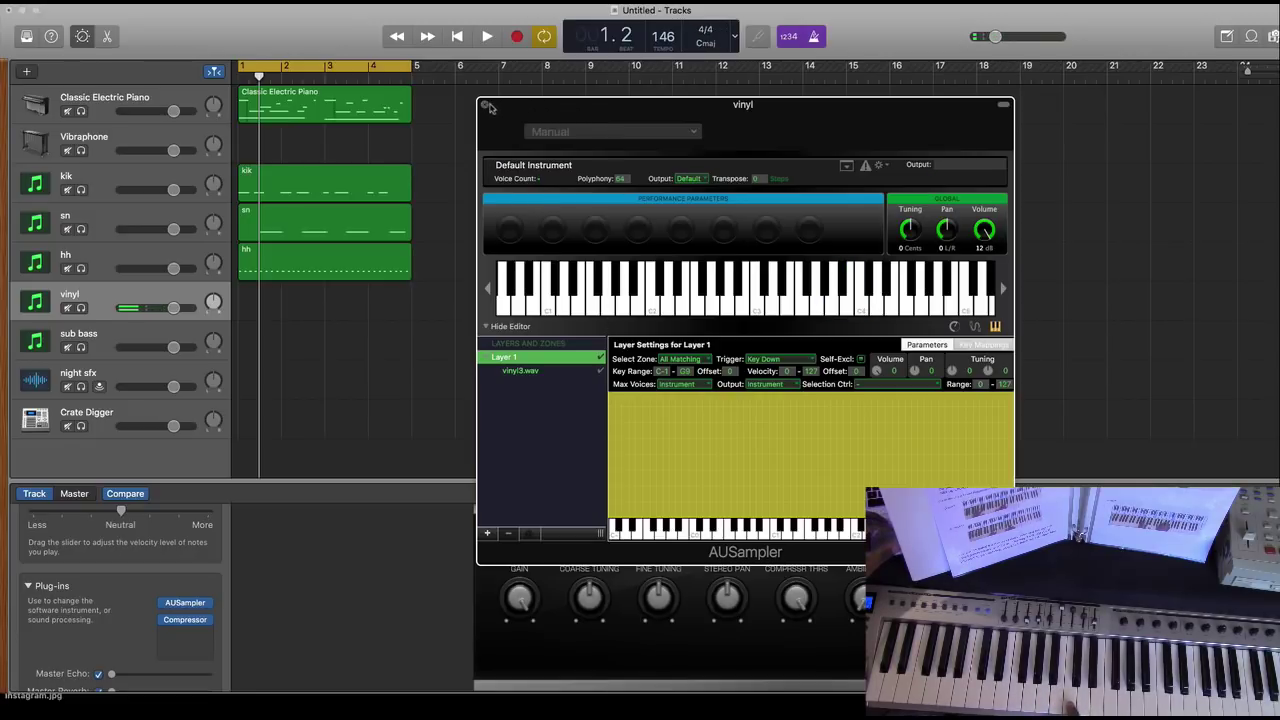
{"action": "key", "text": "r"}
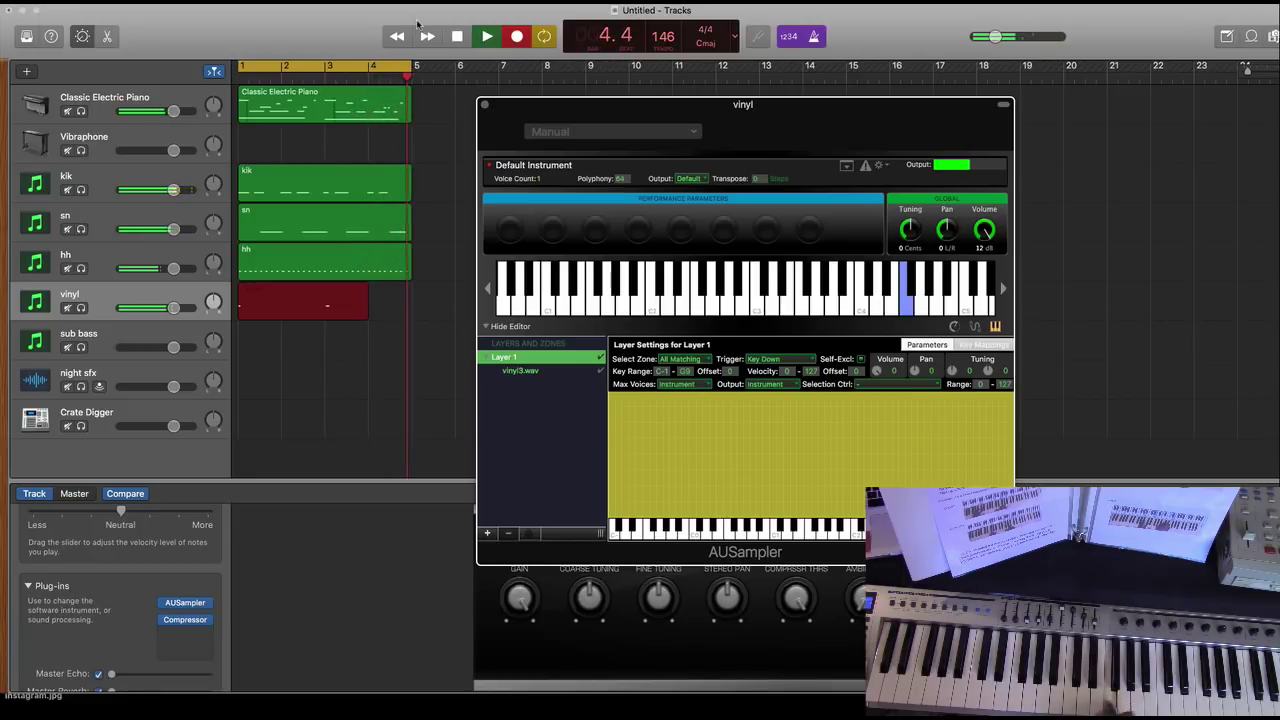
{"action": "key", "text": "space"}
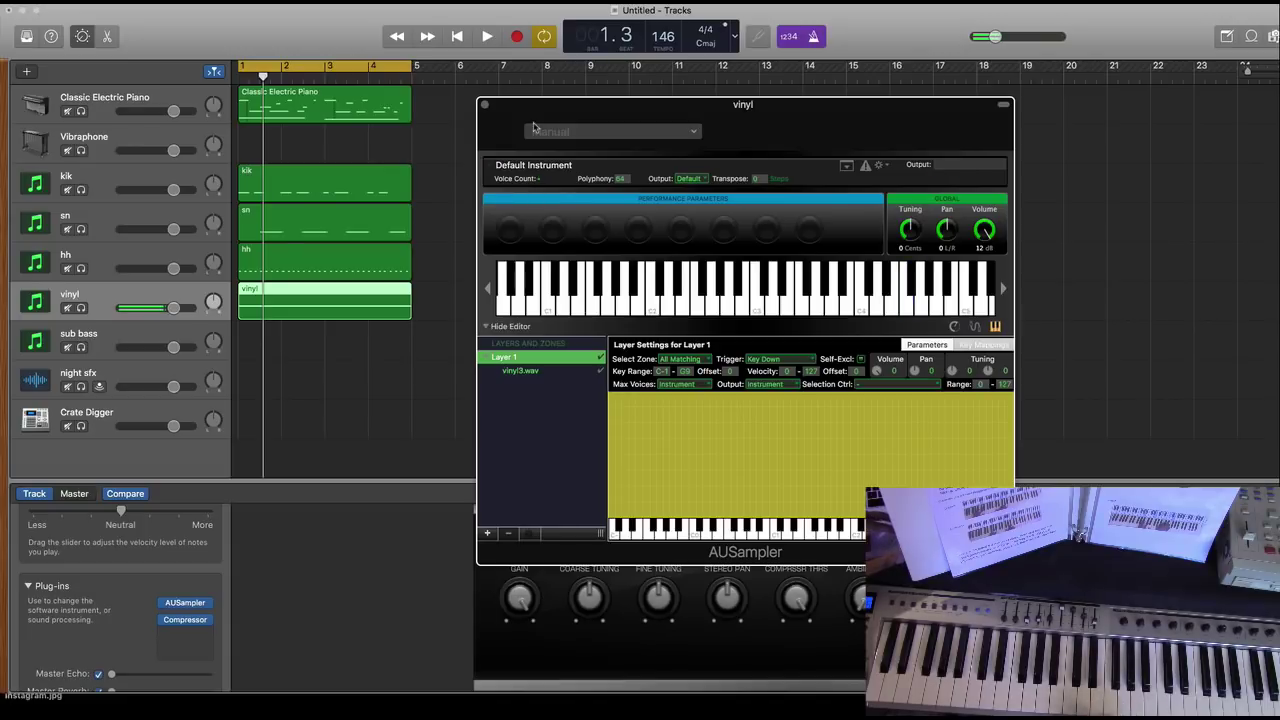
Step: Play the song back, then close the AUSampler 'vinyl' window
{"action": "key", "text": "space"}
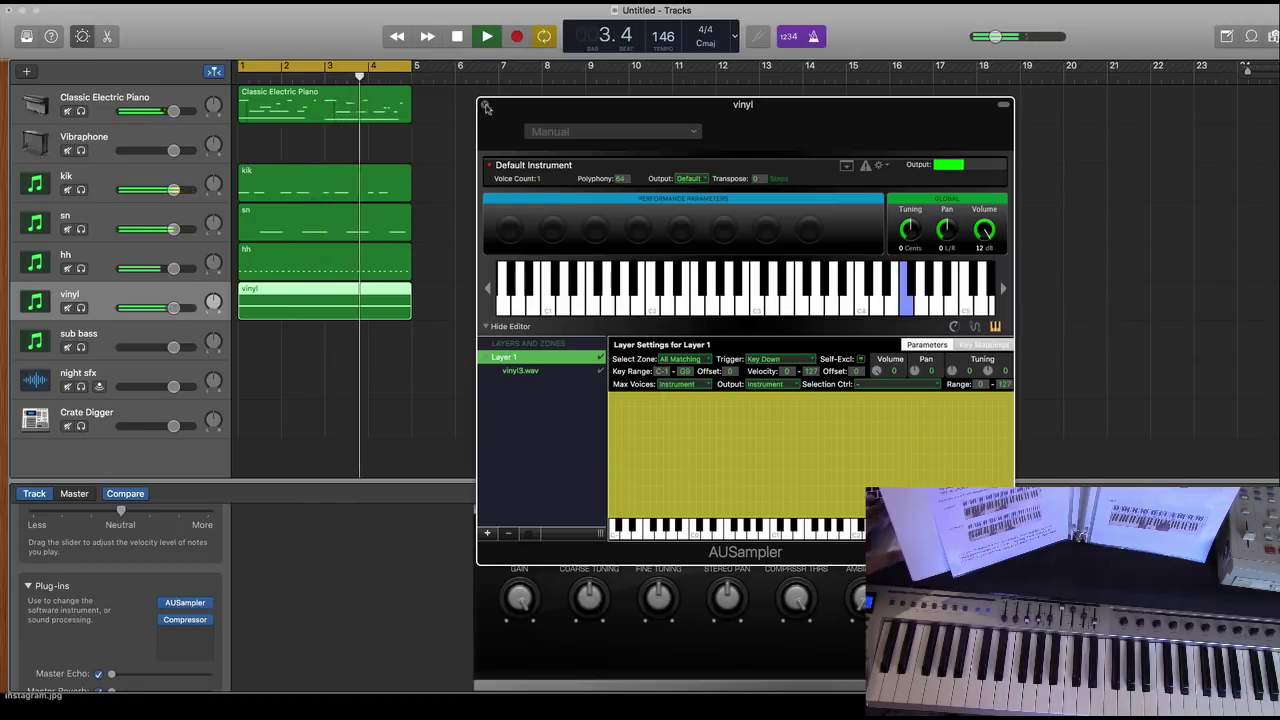
{"action": "key", "text": "space"}
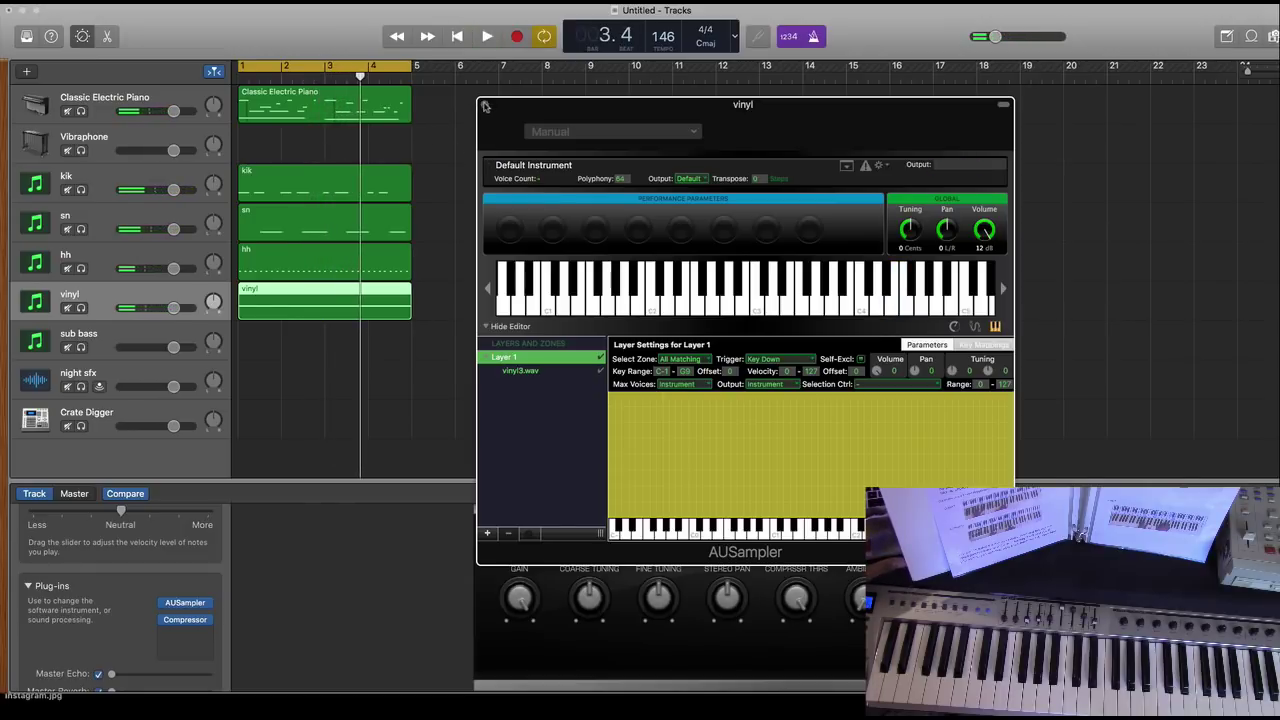
{"action": "left_click", "coordinate": [484, 104]}
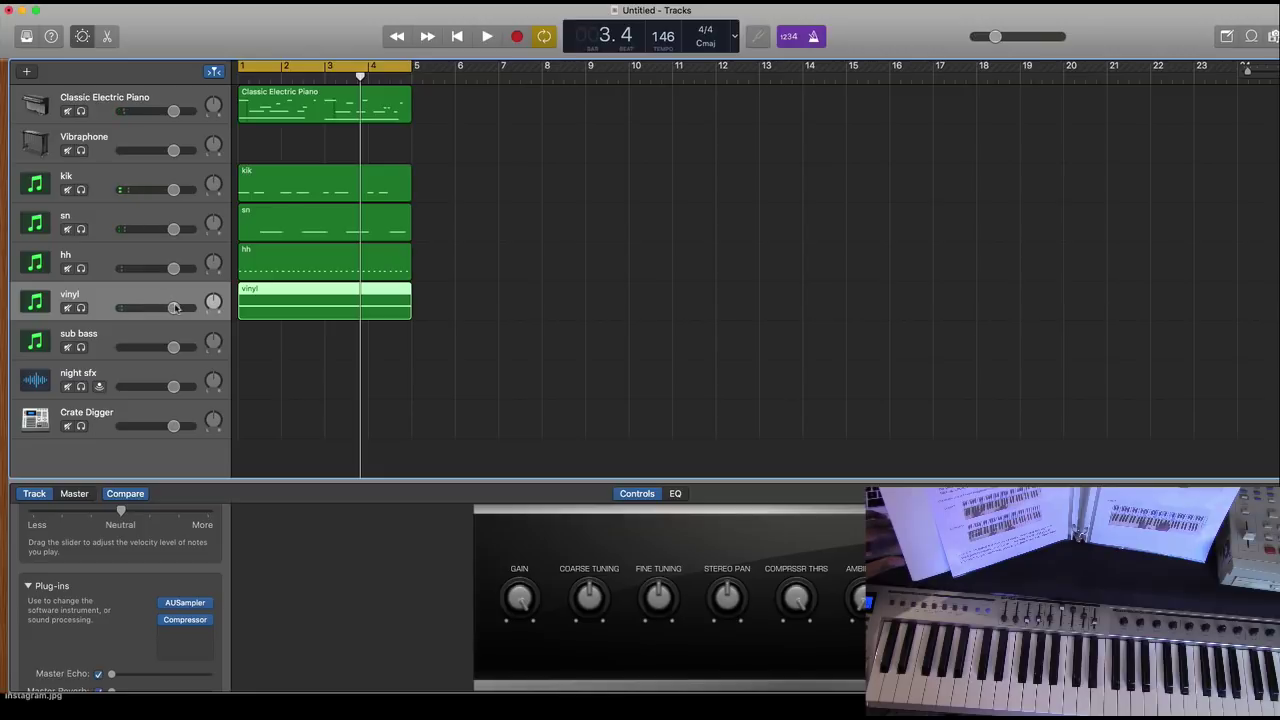
Step: Lower the vinyl track volume to -1.2 dB and select the Vibraphone track
{"action": "left_click_drag", "start_coordinate": [175, 307], "coordinate": [154, 307]}
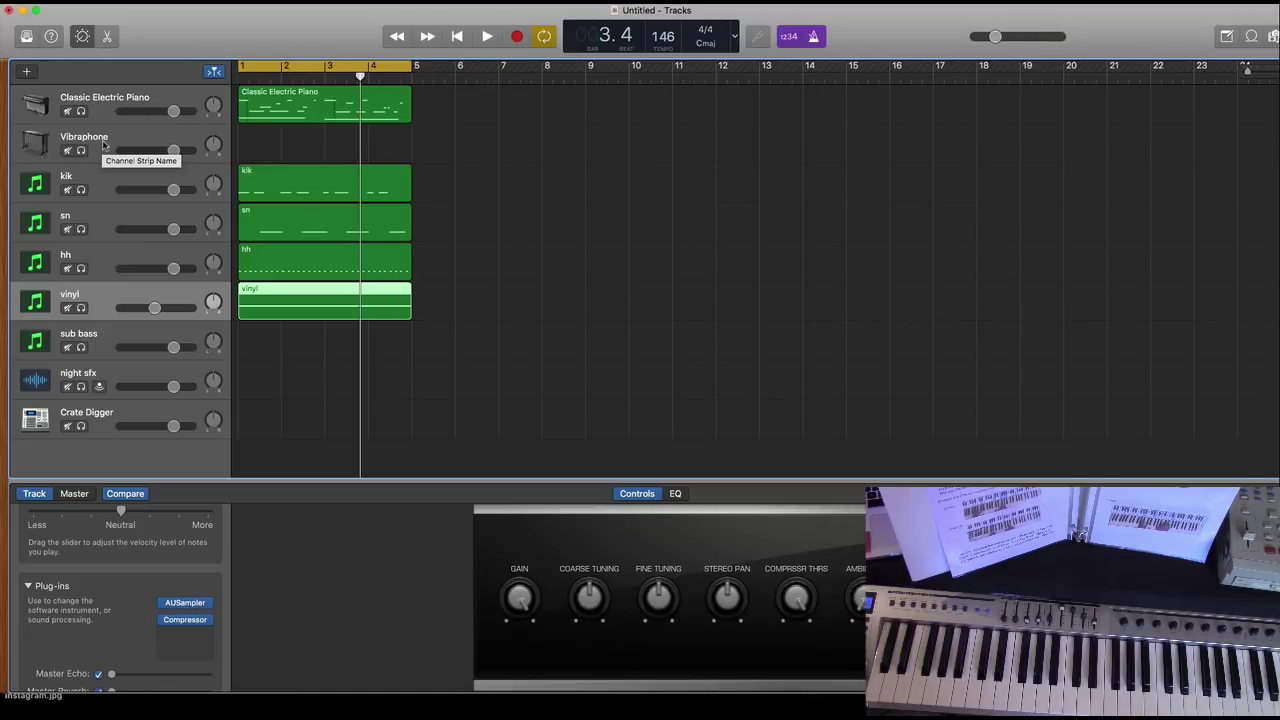
{"action": "left_click", "coordinate": [101, 106]}
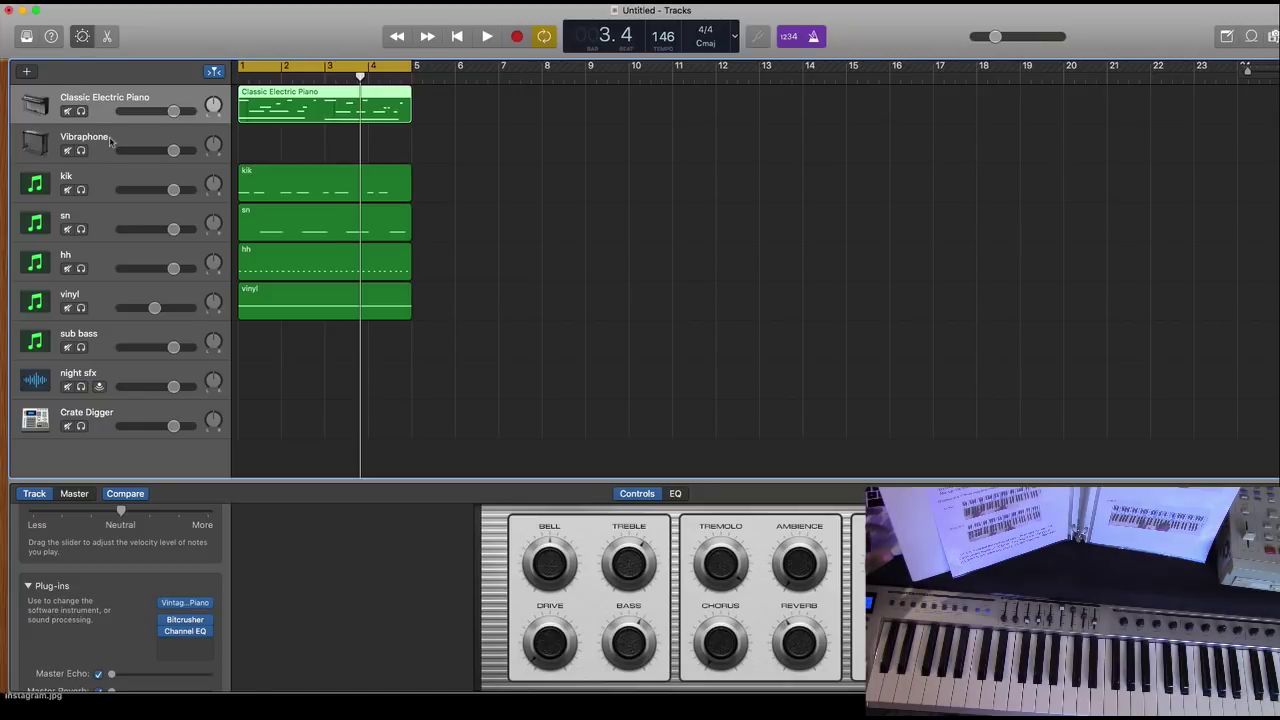
{"action": "left_click", "coordinate": [111, 142]}
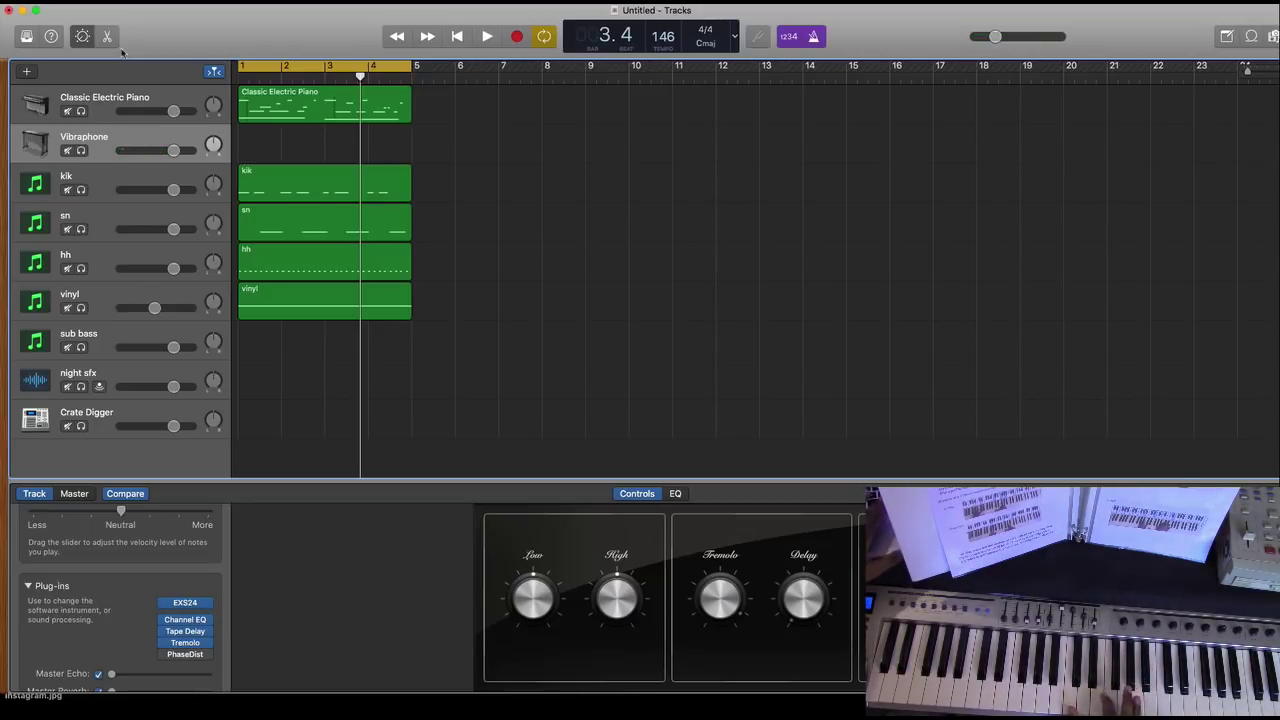
Step: Rehearse, then record a four-bar Vibraphone part from bar 1
{"action": "key", "text": "space"}
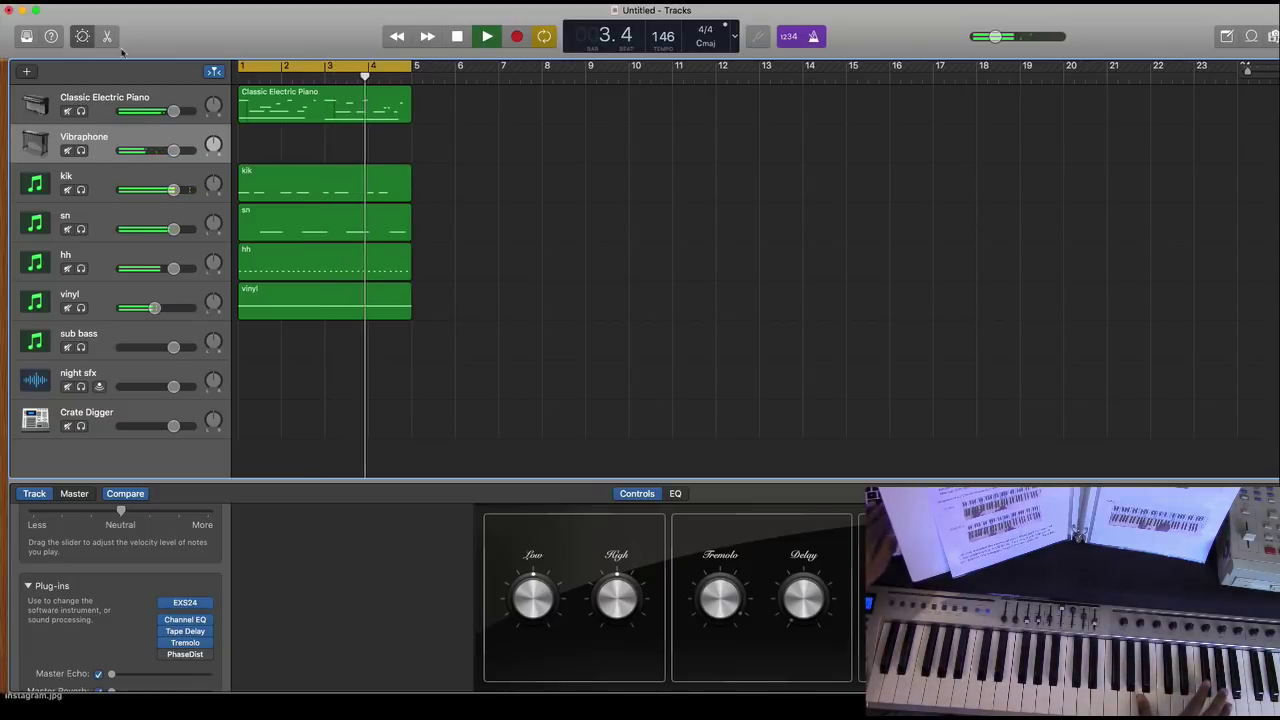
{"action": "key", "text": "space"}
{"action": "left_click", "coordinate": [517, 37]}
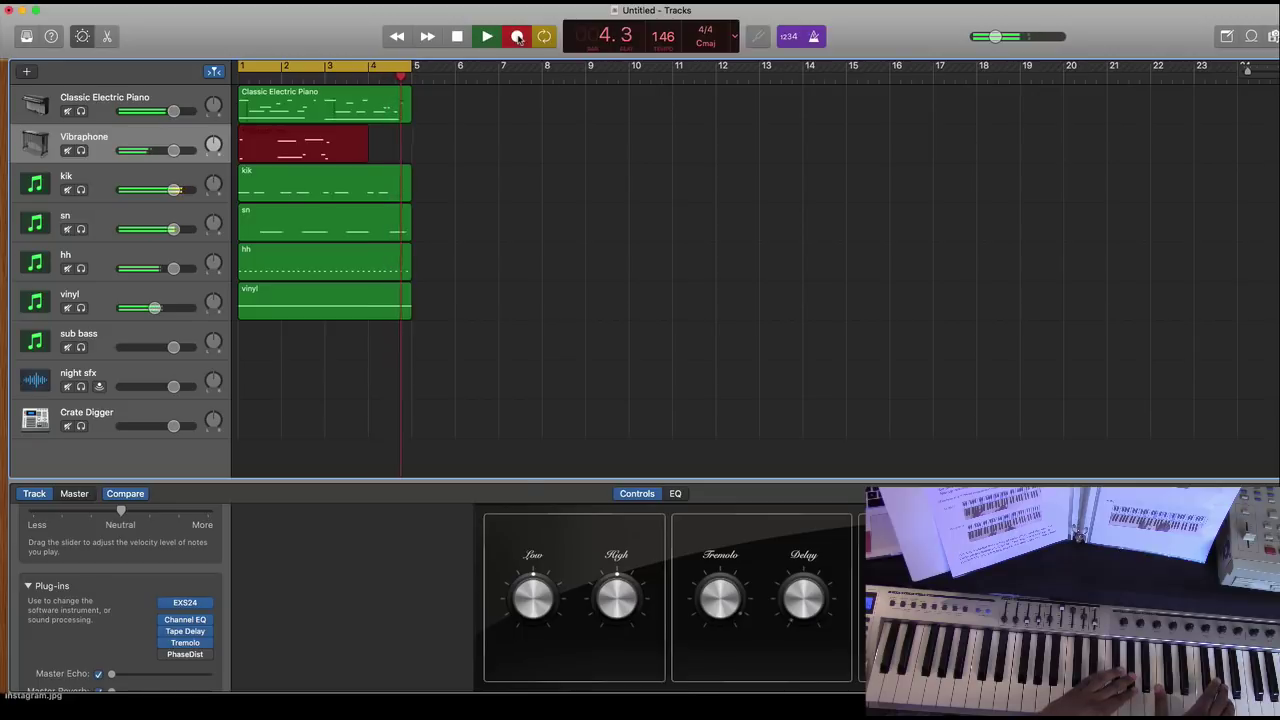
{"action": "left_click", "coordinate": [517, 37]}
{"action": "key", "text": "Return"}
{"action": "key", "text": "space"}
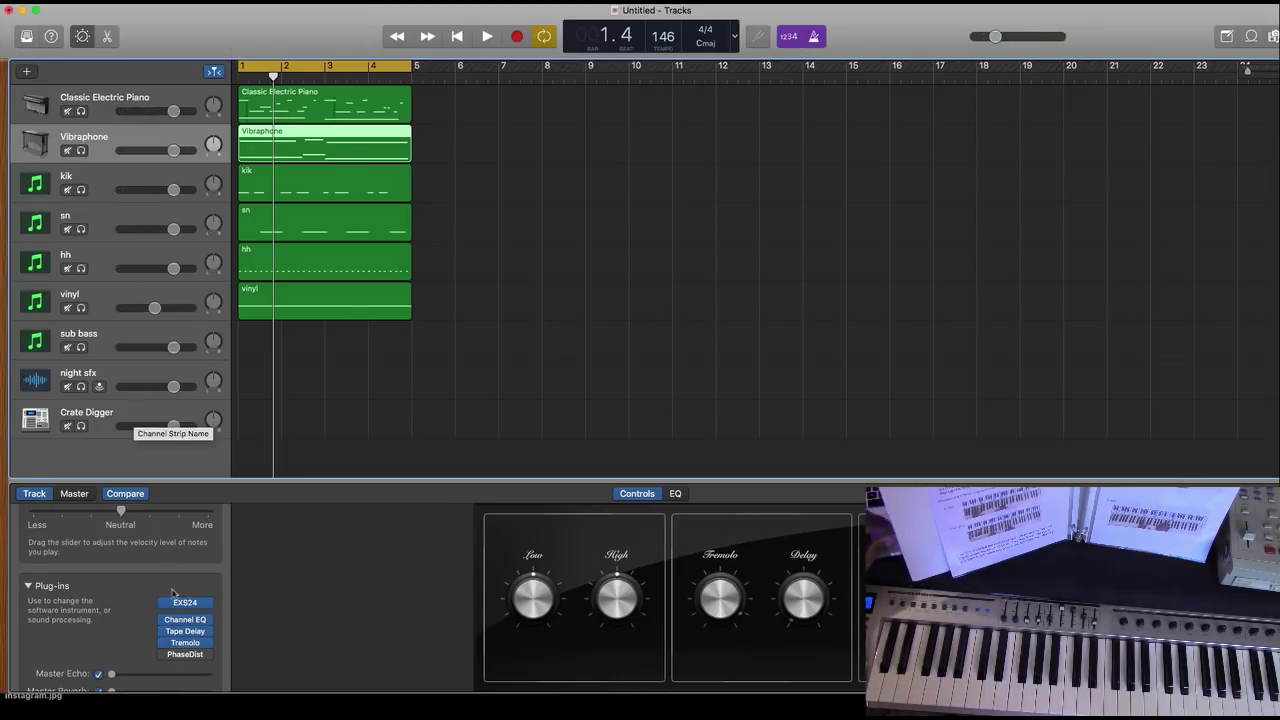
{"action": "left_click", "coordinate": [185, 654]}
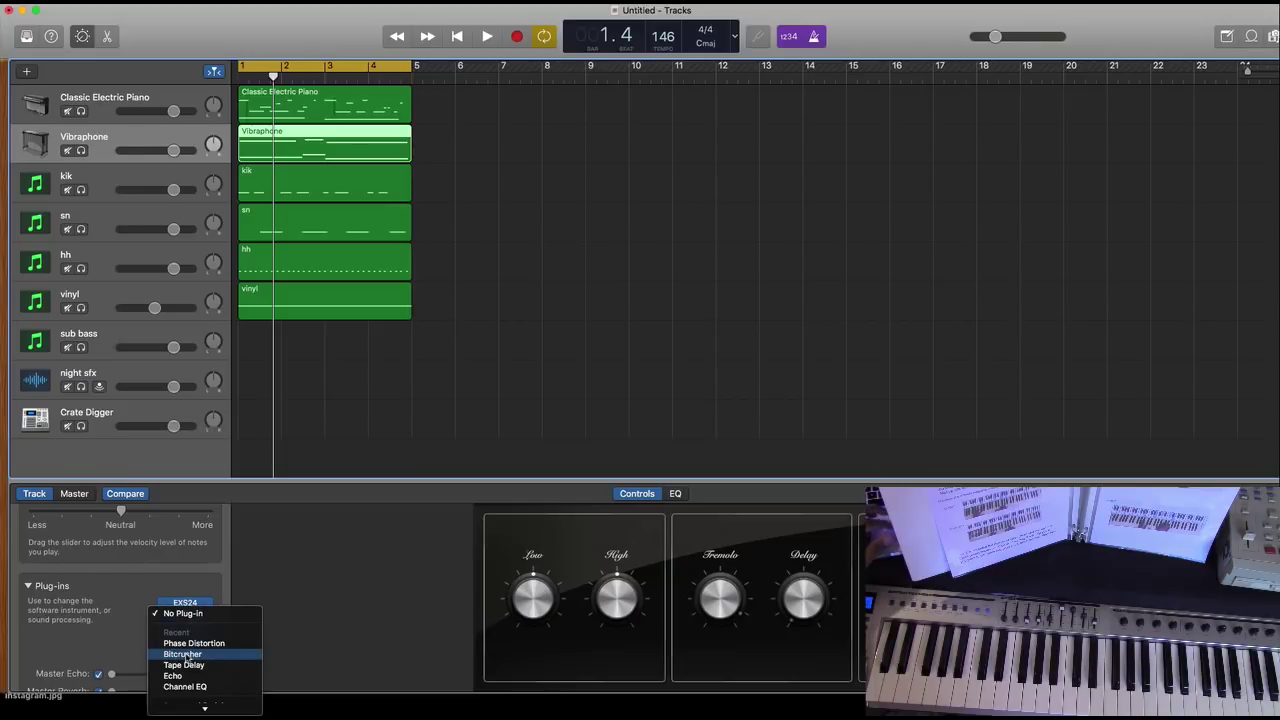
{"action": "scroll", "coordinate": [183, 600], "scroll_direction": "down", "scroll_amount": 1}
{"action": "left_click", "coordinate": [183, 602]}
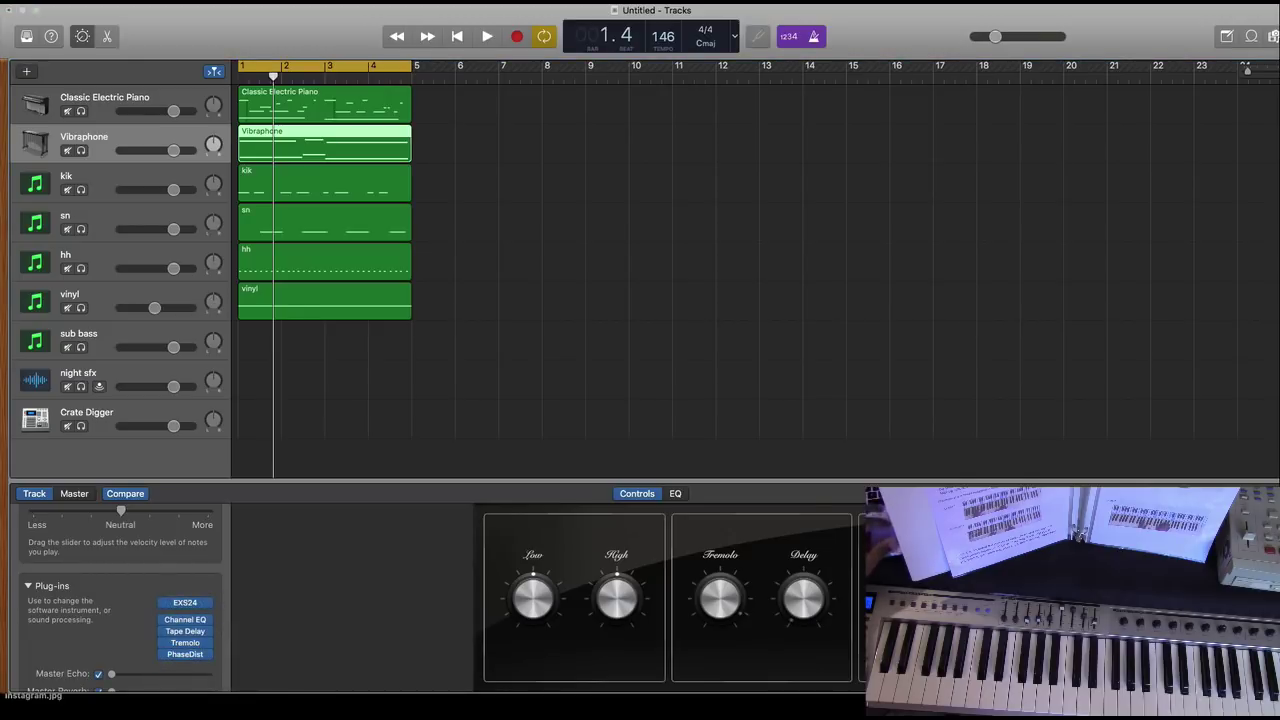
{"action": "left_click", "coordinate": [185, 654]}
{"action": "left_click_drag", "start_coordinate": [112, 141], "coordinate": [342, 425]}
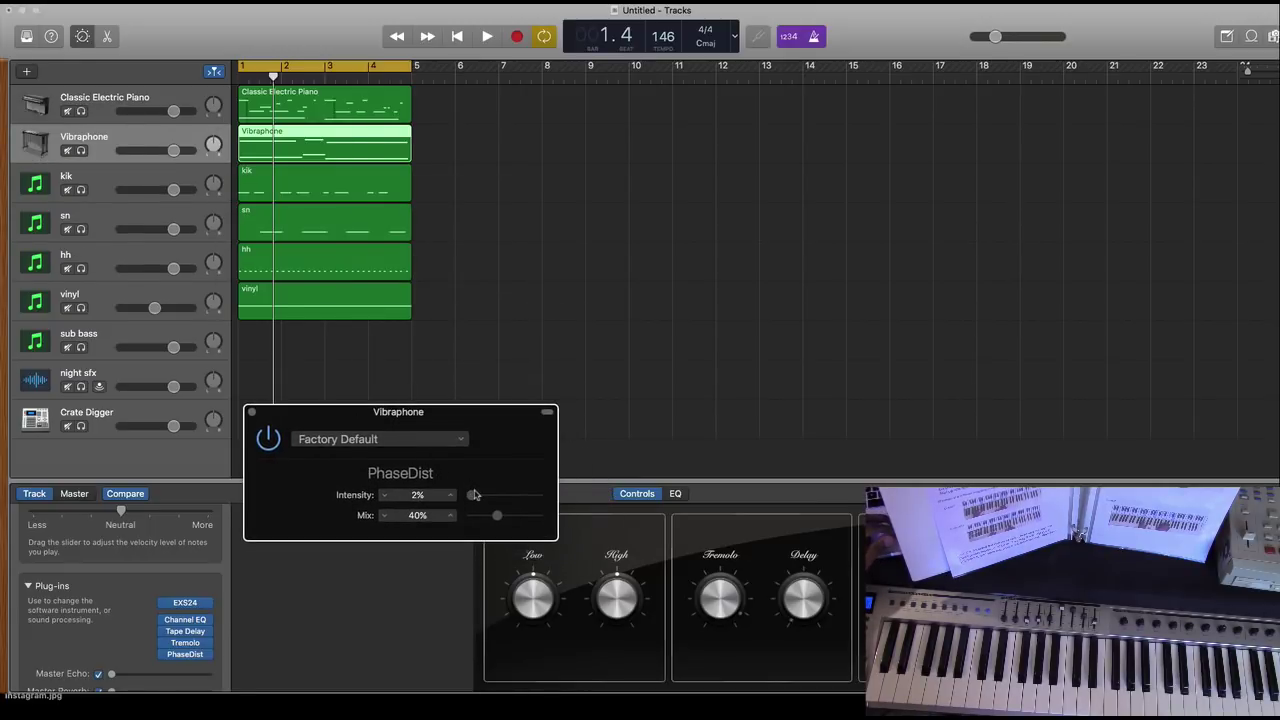
{"action": "left_click_drag", "start_coordinate": [476, 495], "coordinate": [475, 496]}
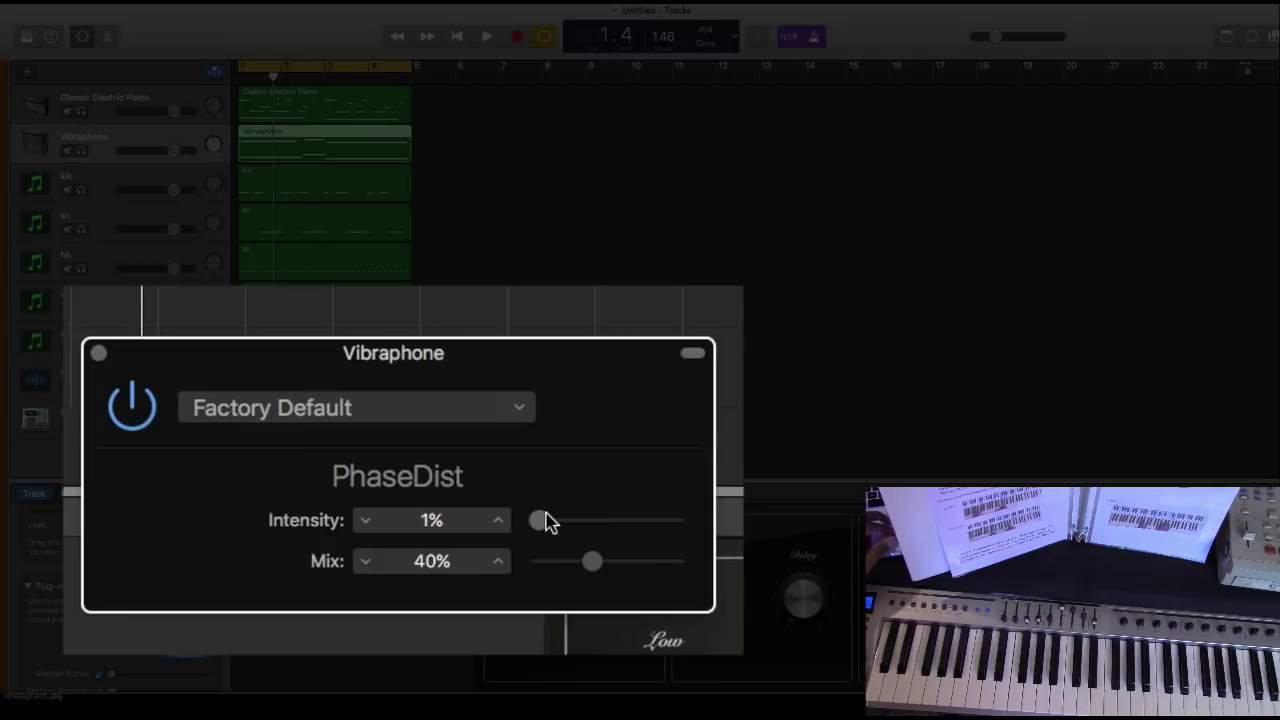
{"action": "left_click_drag", "start_coordinate": [545, 520], "coordinate": [549, 520]}
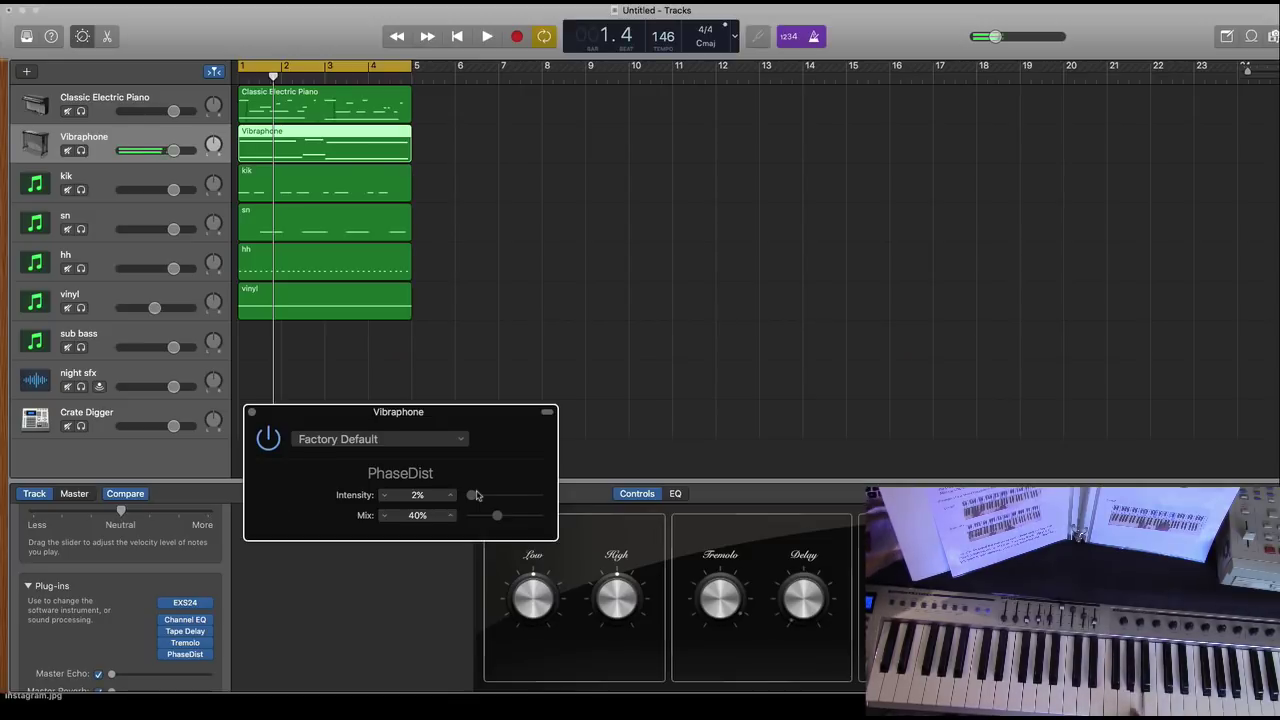
{"action": "key", "text": "space"}
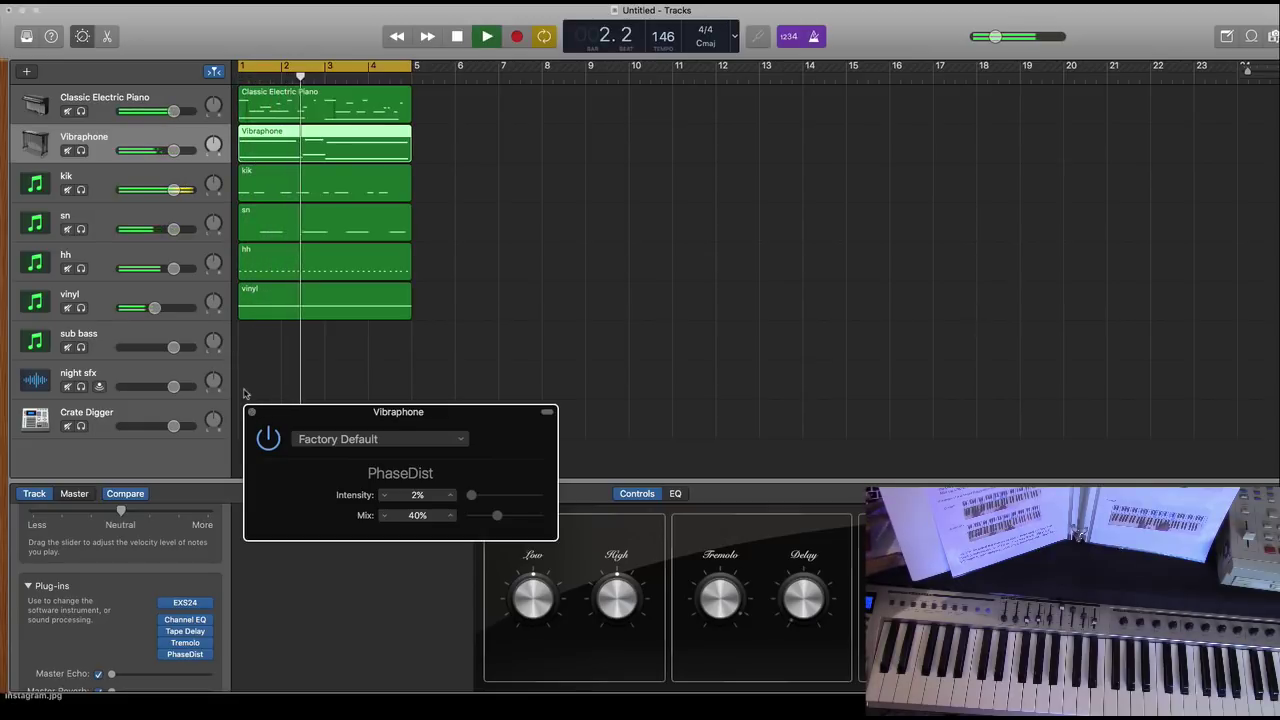
{"action": "key", "text": "space"}
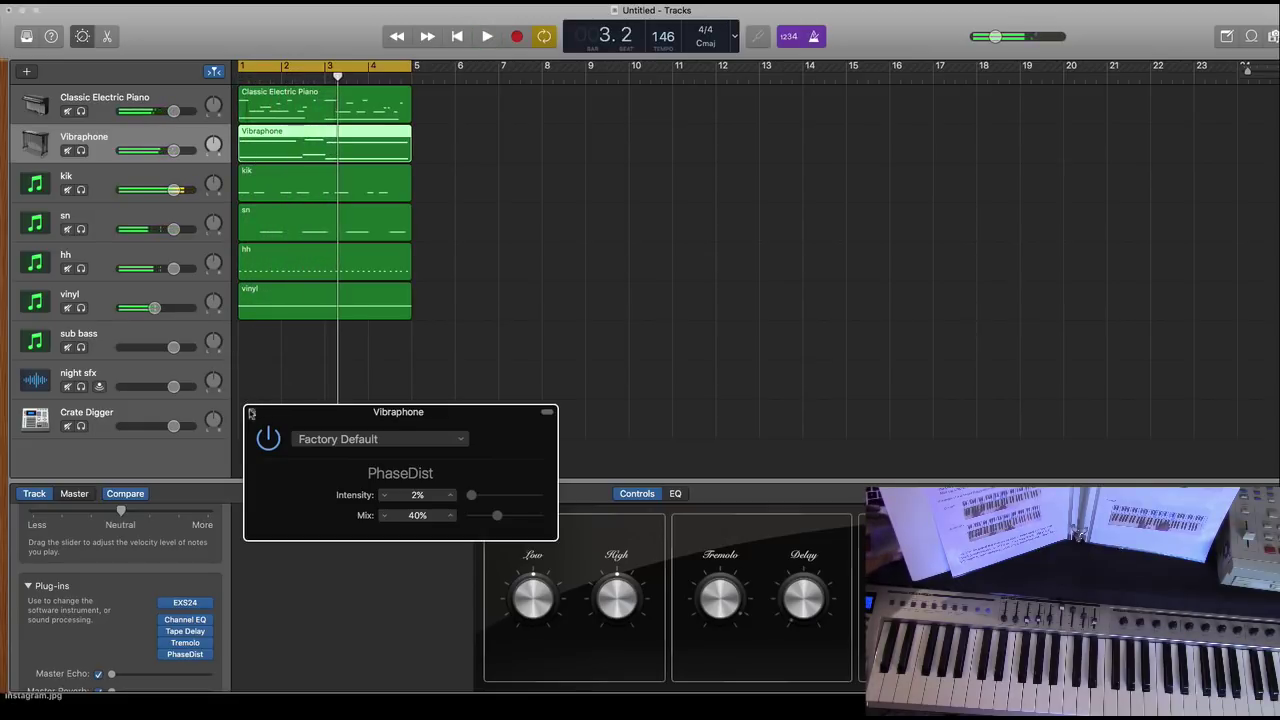
{"action": "left_click", "coordinate": [252, 413]}
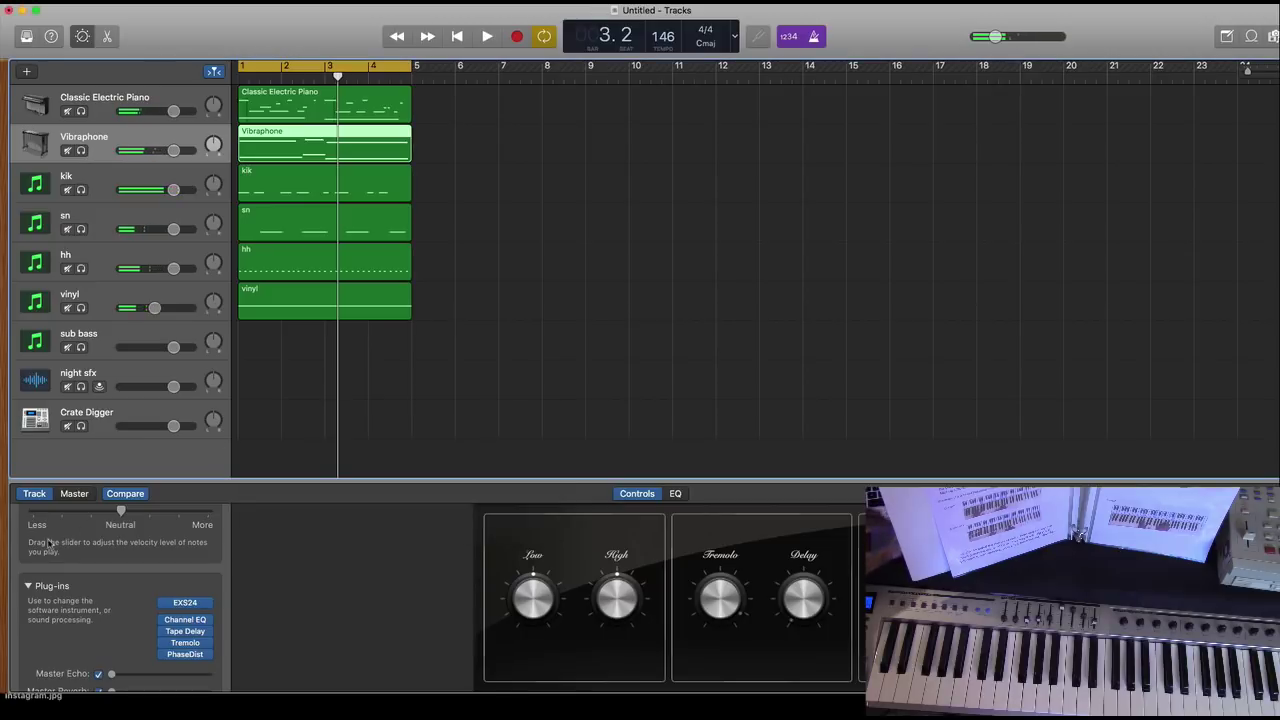
{"action": "left_click", "coordinate": [104, 342]}
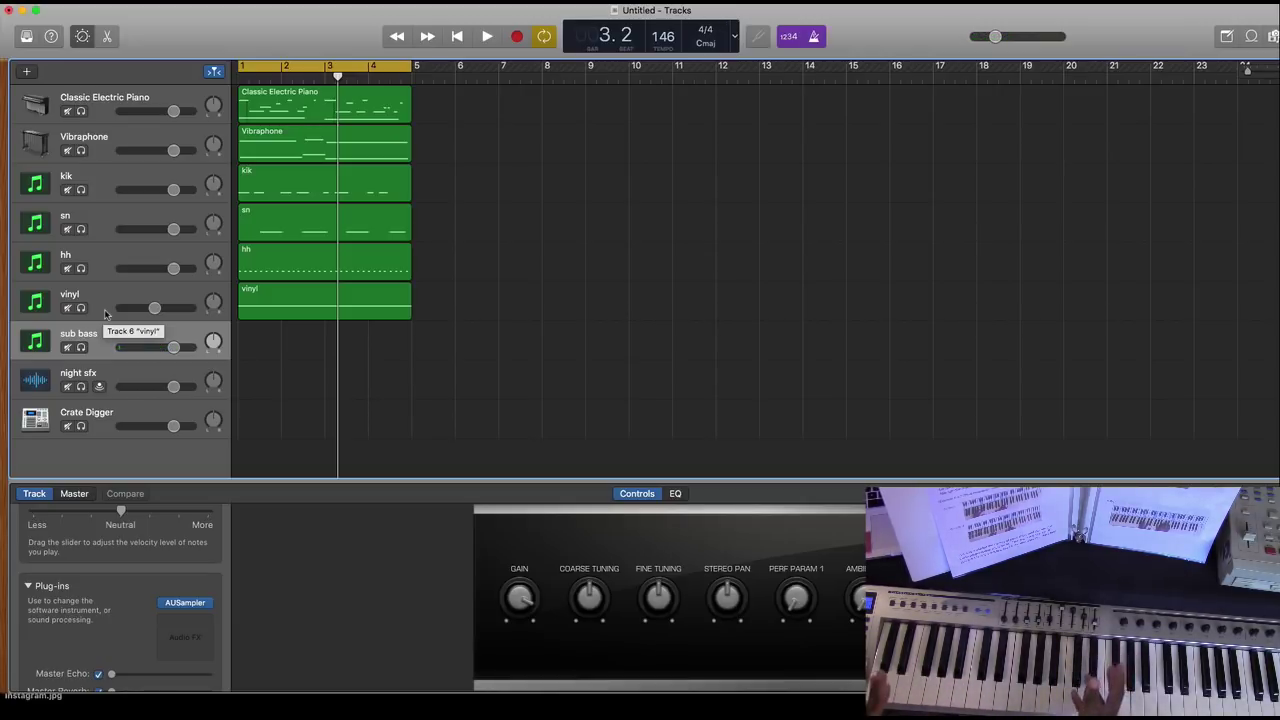
{"action": "key", "text": "Return"}
{"action": "key", "text": "space"}
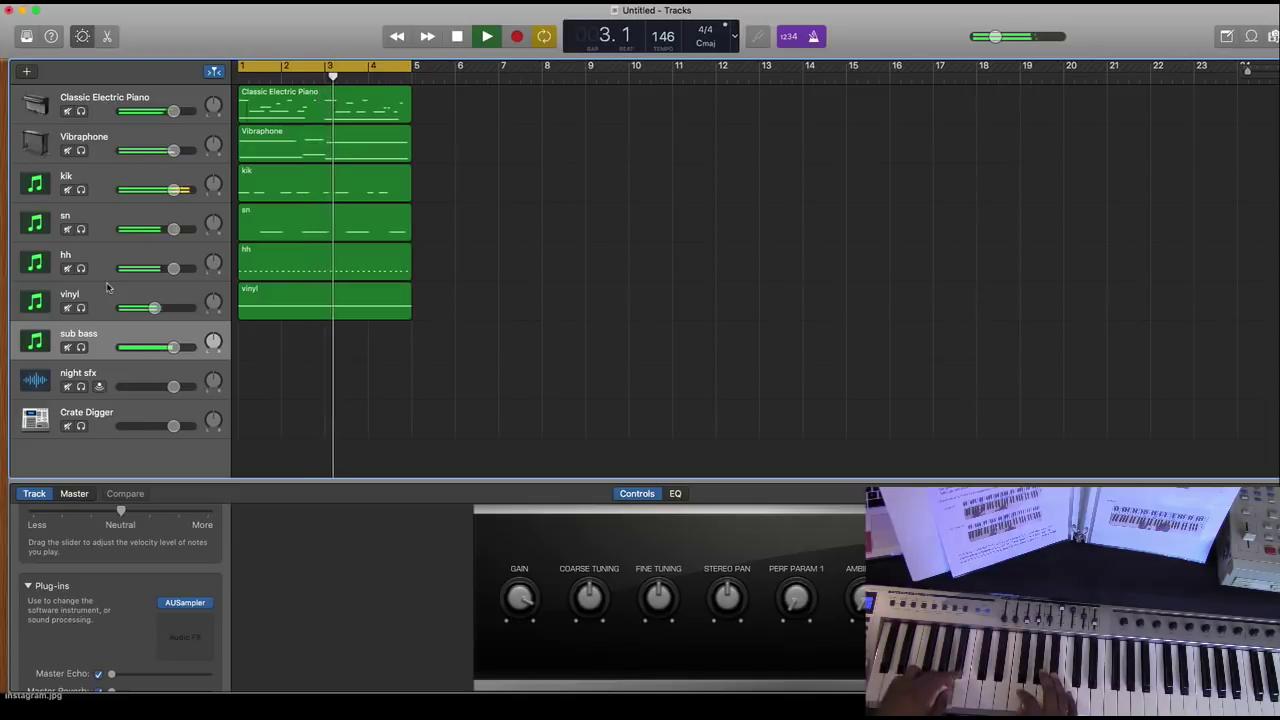
{"action": "key", "text": "space"}
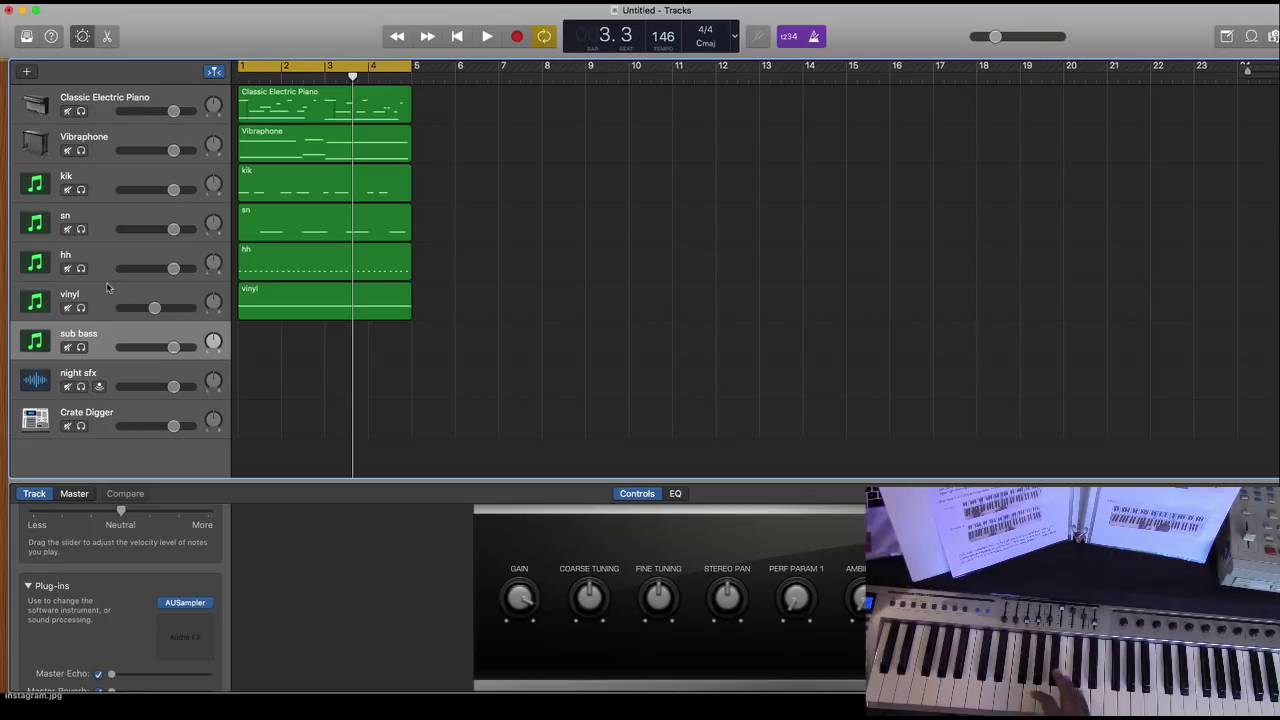
Step: Record the bass line from the keyboard, filling bars 1–5 of the sub bass track
{"action": "key", "text": "Return"}
{"action": "key", "text": "space"}
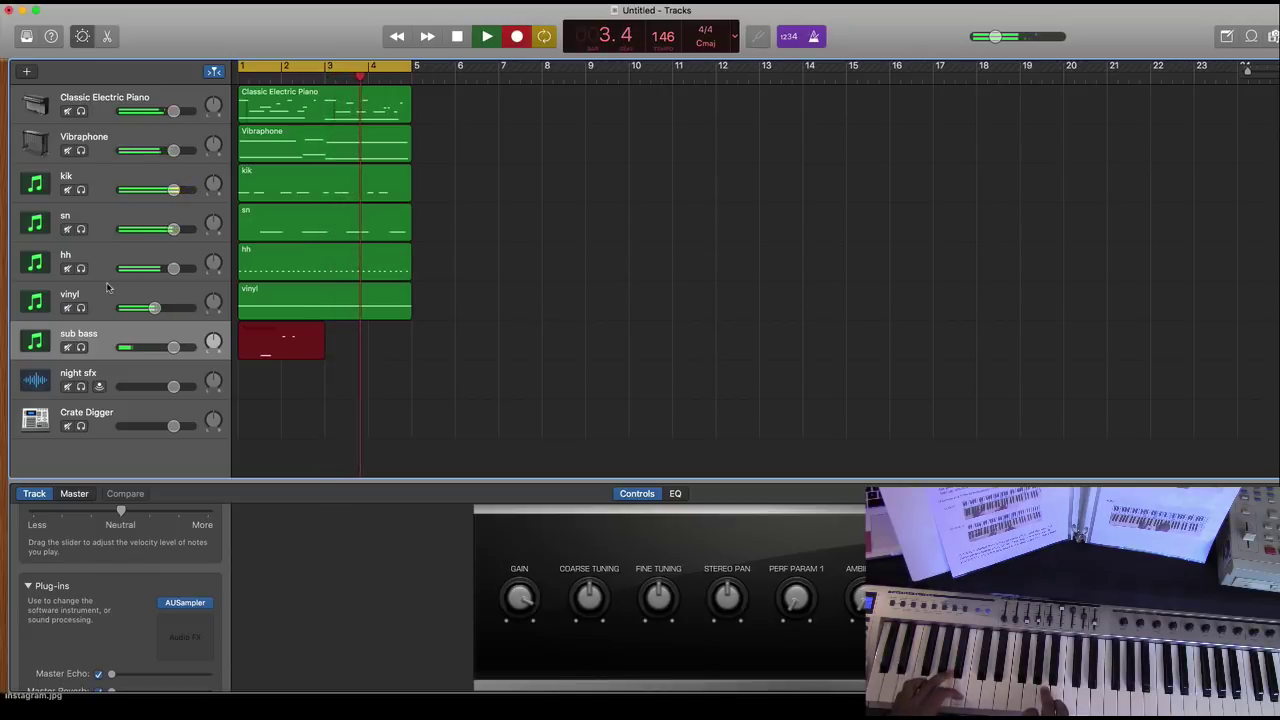
{"action": "key", "text": "space"}
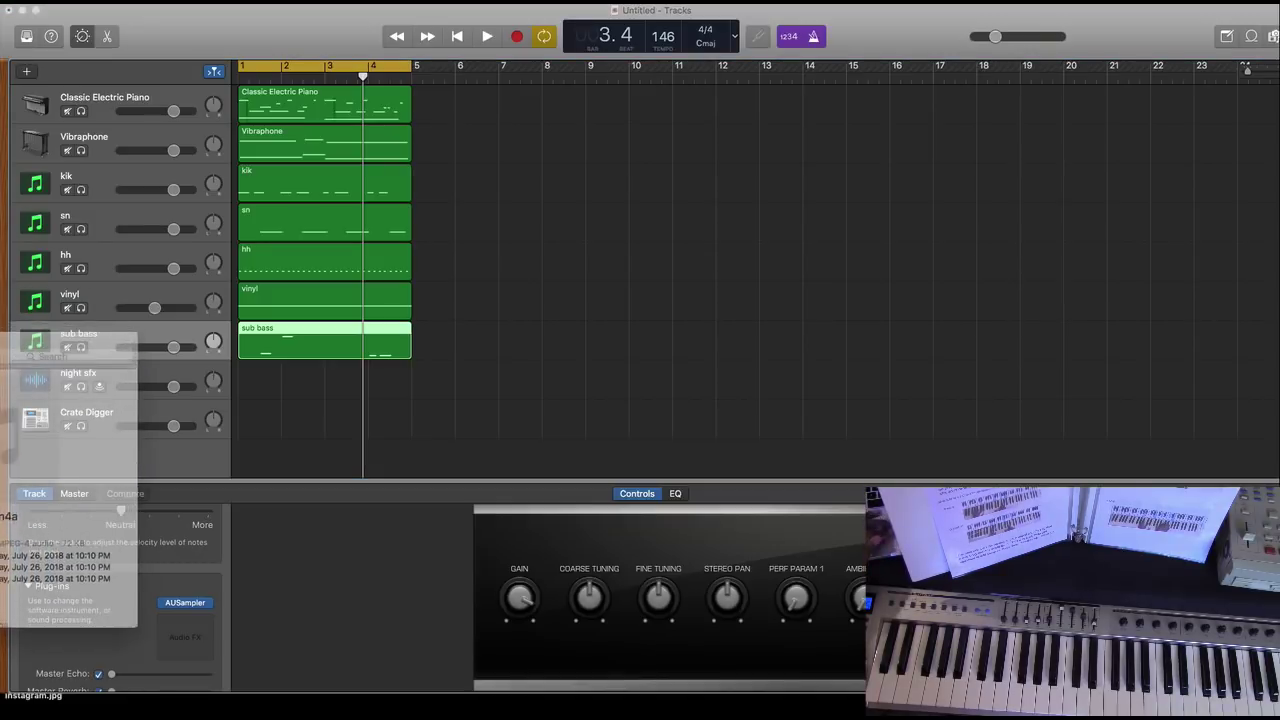
Step: Preview Sfx.m4a from its Finder info window, then drag it onto the night sfx track at bar 1
{"action": "left_click_drag", "start_coordinate": [0, 350], "coordinate": [24, 410]}
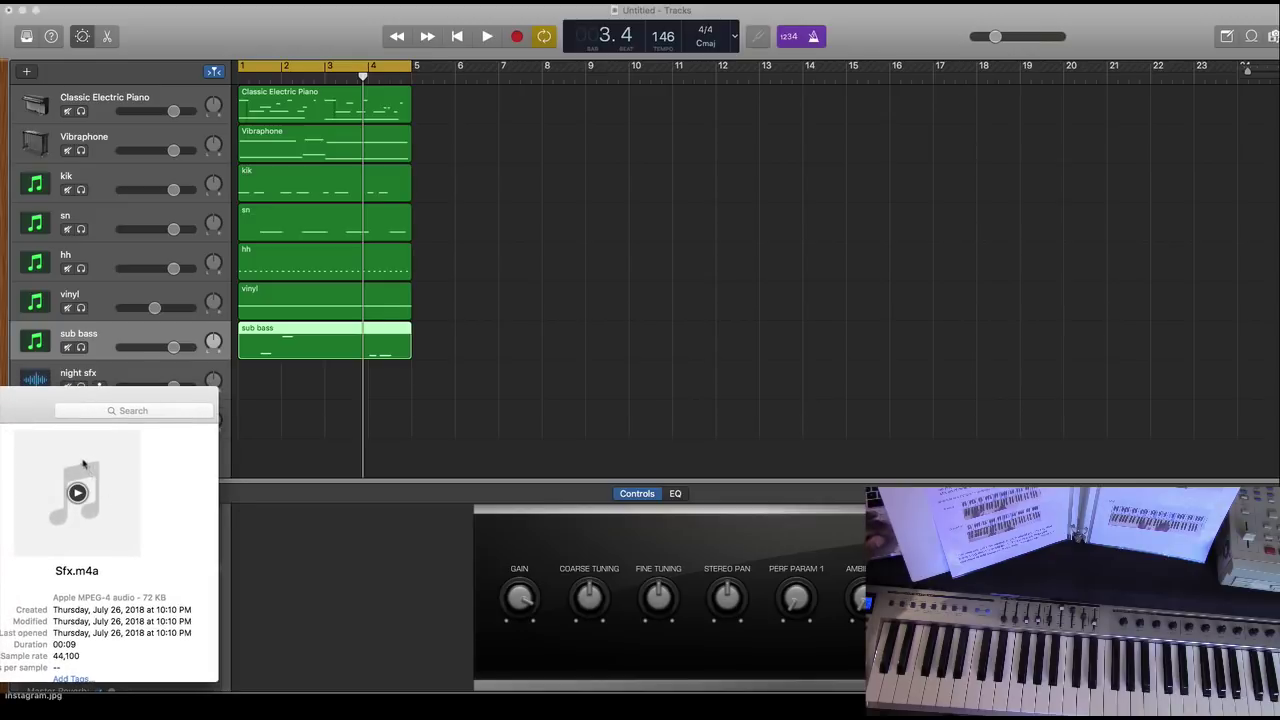
{"action": "left_click", "coordinate": [77, 492]}
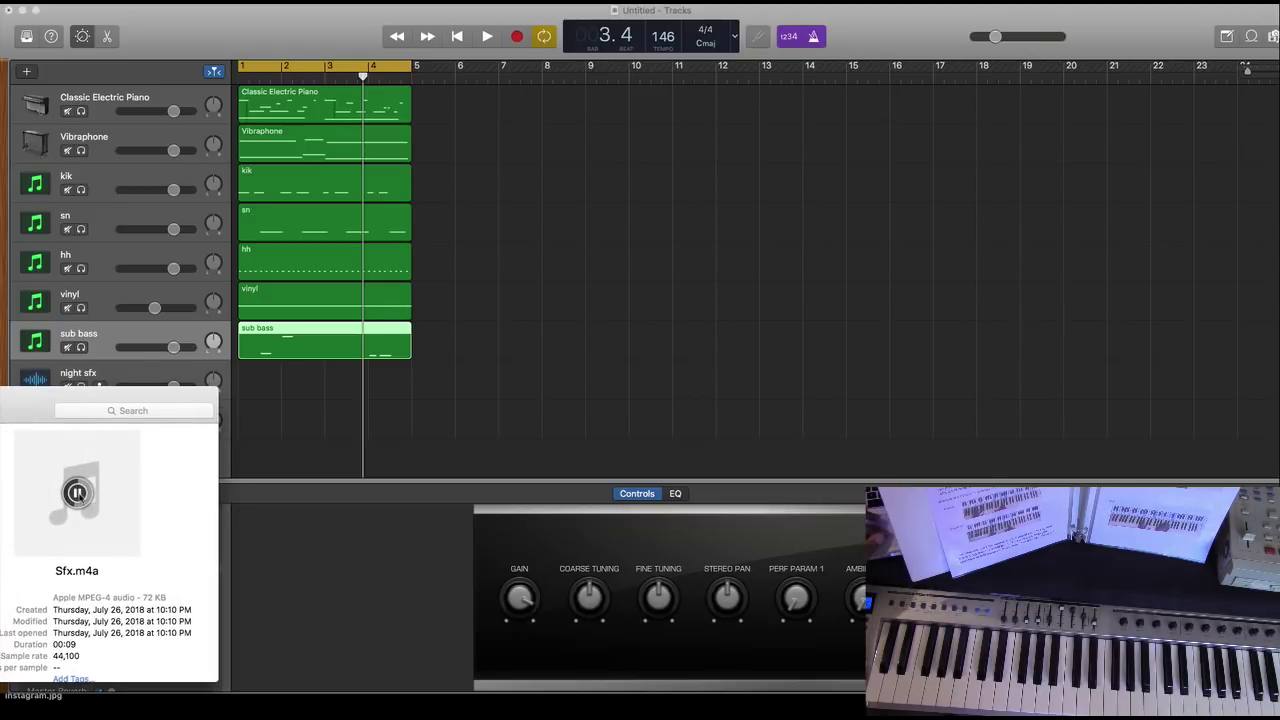
{"action": "key", "text": "super+w"}
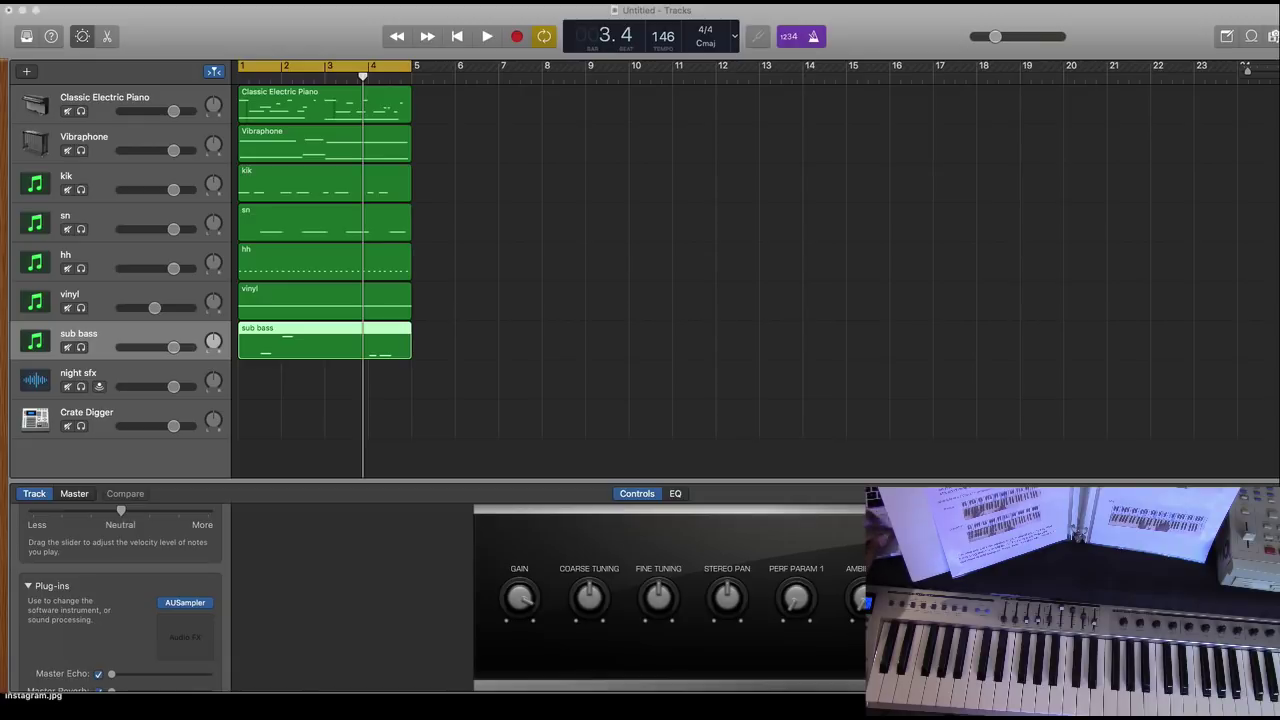
{"action": "left_click_drag", "start_coordinate": [185, 690], "coordinate": [249, 381]}
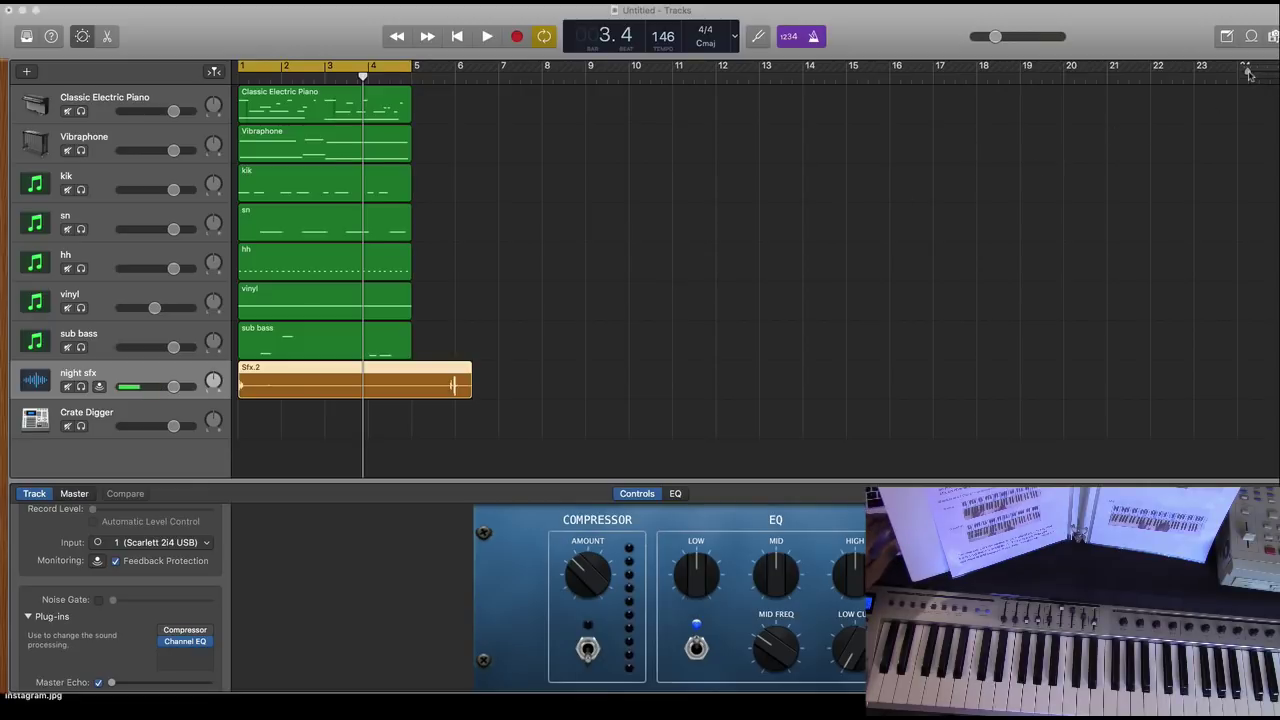
Step: Zoom in, split the night sfx region at the playhead and delete its front piece
{"action": "left_click_drag", "start_coordinate": [1248, 73], "coordinate": [1264, 72]}
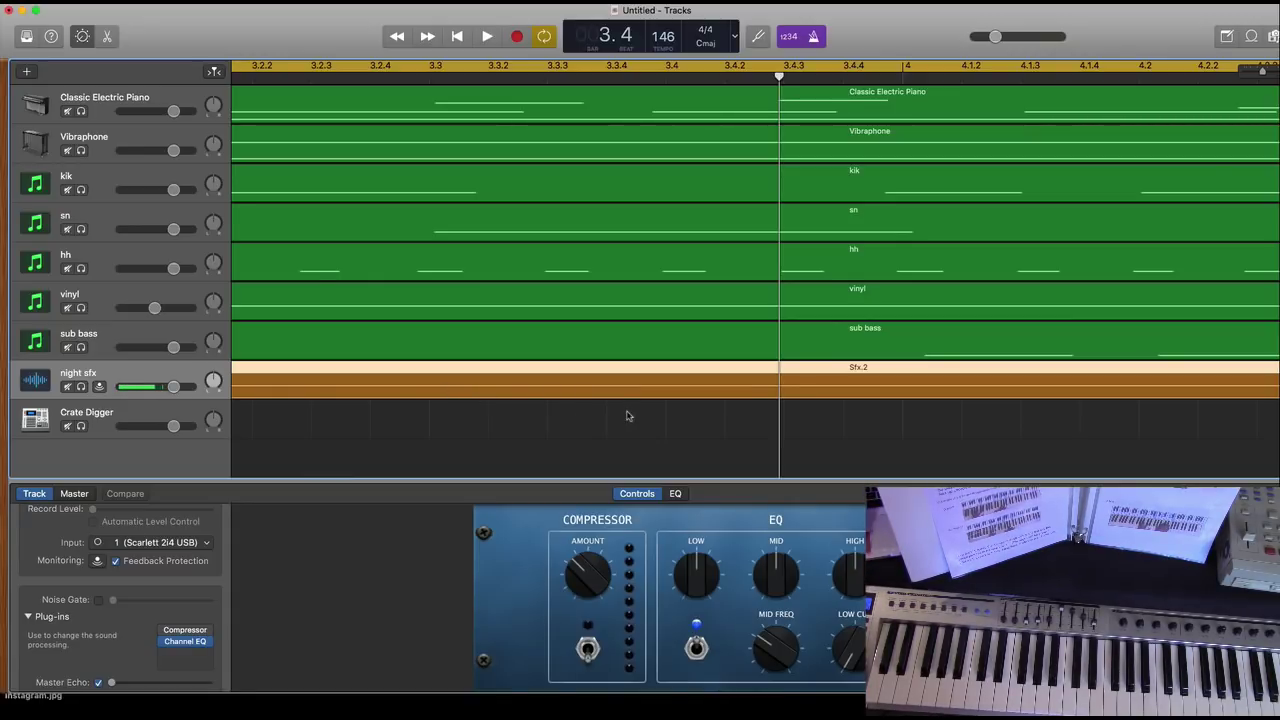
{"action": "key", "text": "super+t"}
{"action": "left_click", "coordinate": [631, 380]}
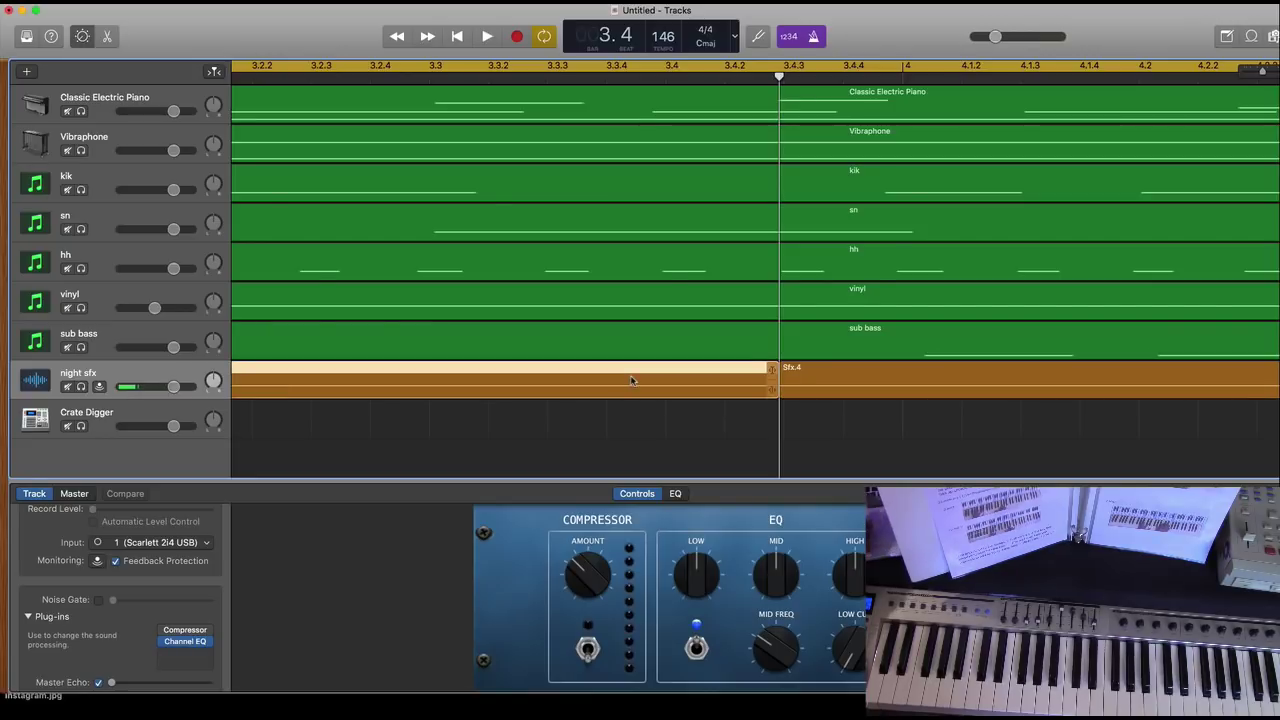
{"action": "key", "text": "Delete"}
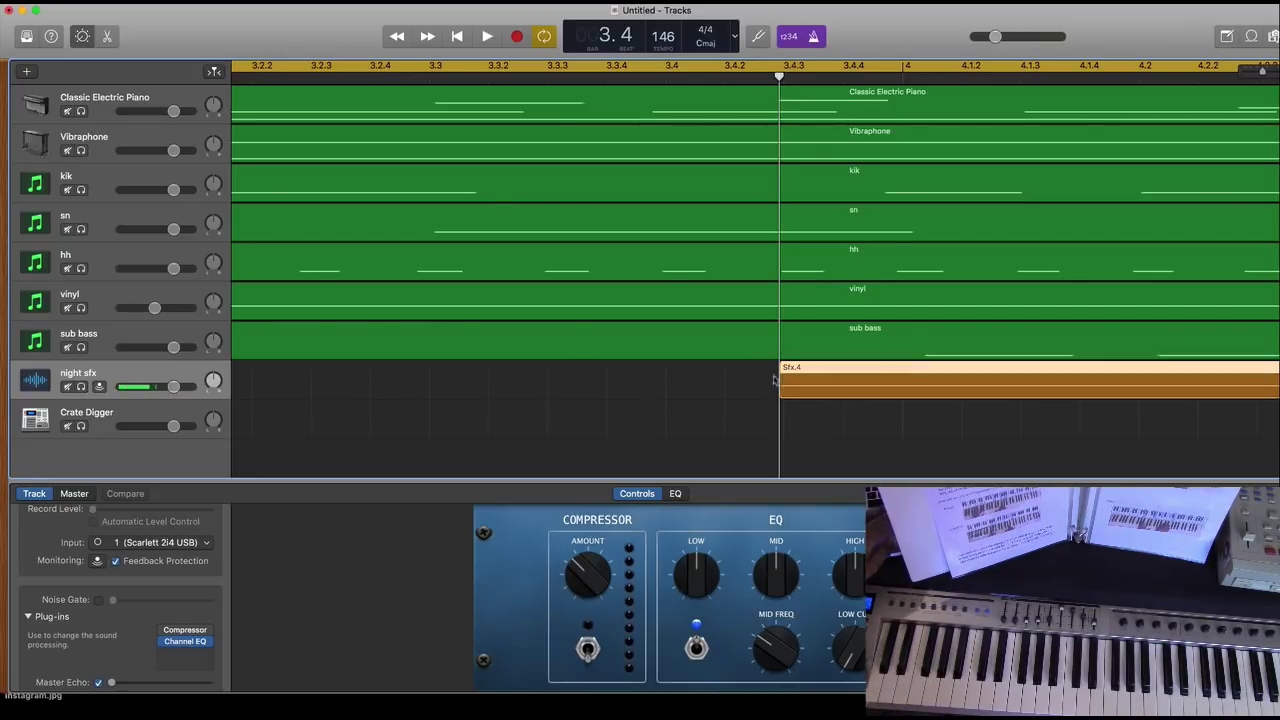
Step: Turn off the cycle range and move the Sfx.4 region so it starts at bar 1
{"action": "left_click_drag", "start_coordinate": [799, 385], "coordinate": [251, 391]}
{"action": "key", "text": "super+Left"}
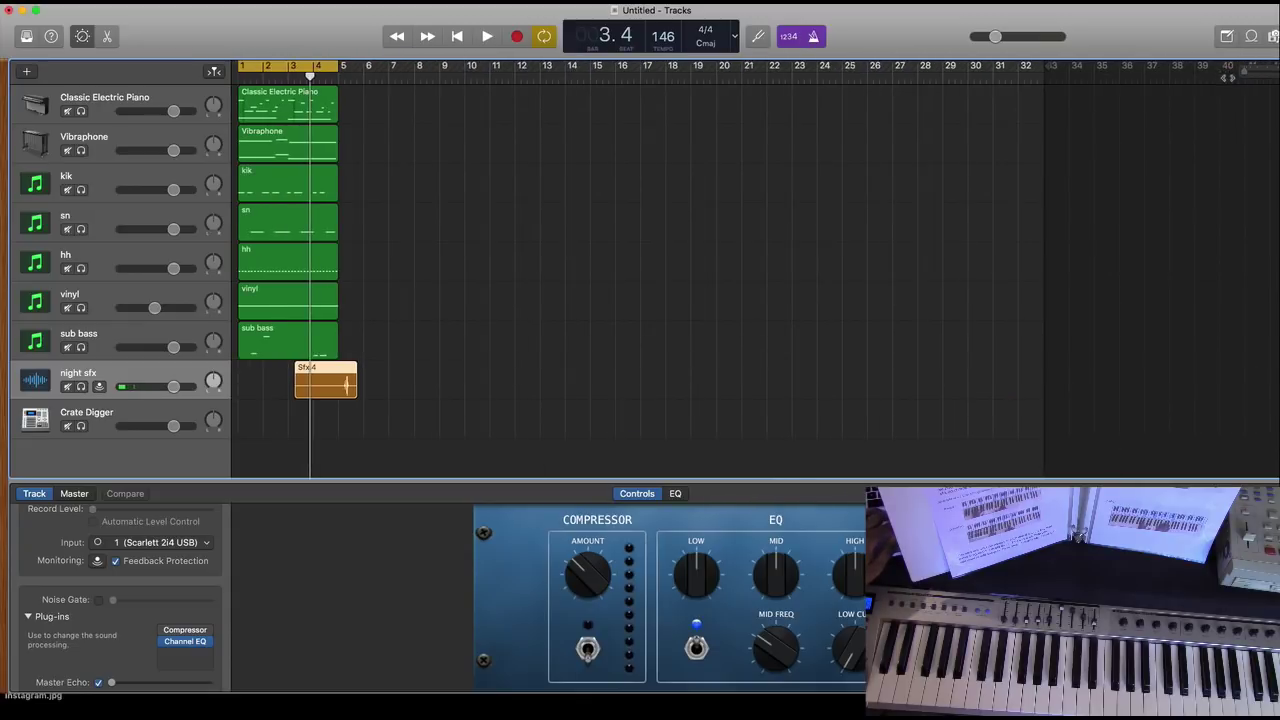
{"action": "left_click_drag", "start_coordinate": [323, 375], "coordinate": [238, 390]}
{"action": "key", "text": "super+z"}
{"action": "left_click", "coordinate": [275, 66]}
{"action": "left_click_drag", "start_coordinate": [331, 377], "coordinate": [274, 380]}
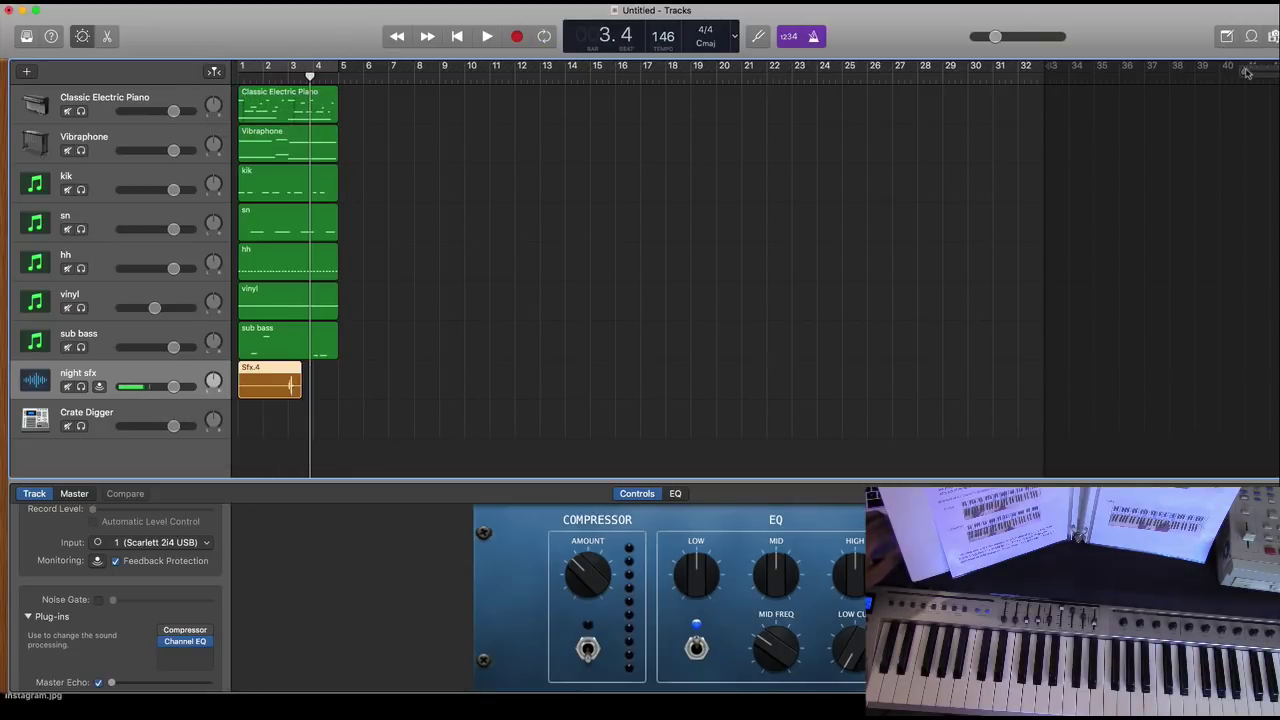
Step: Split the sfx region at bar 3 and delete the piece after it
{"action": "left_click_drag", "start_coordinate": [1246, 72], "coordinate": [1256, 72]}
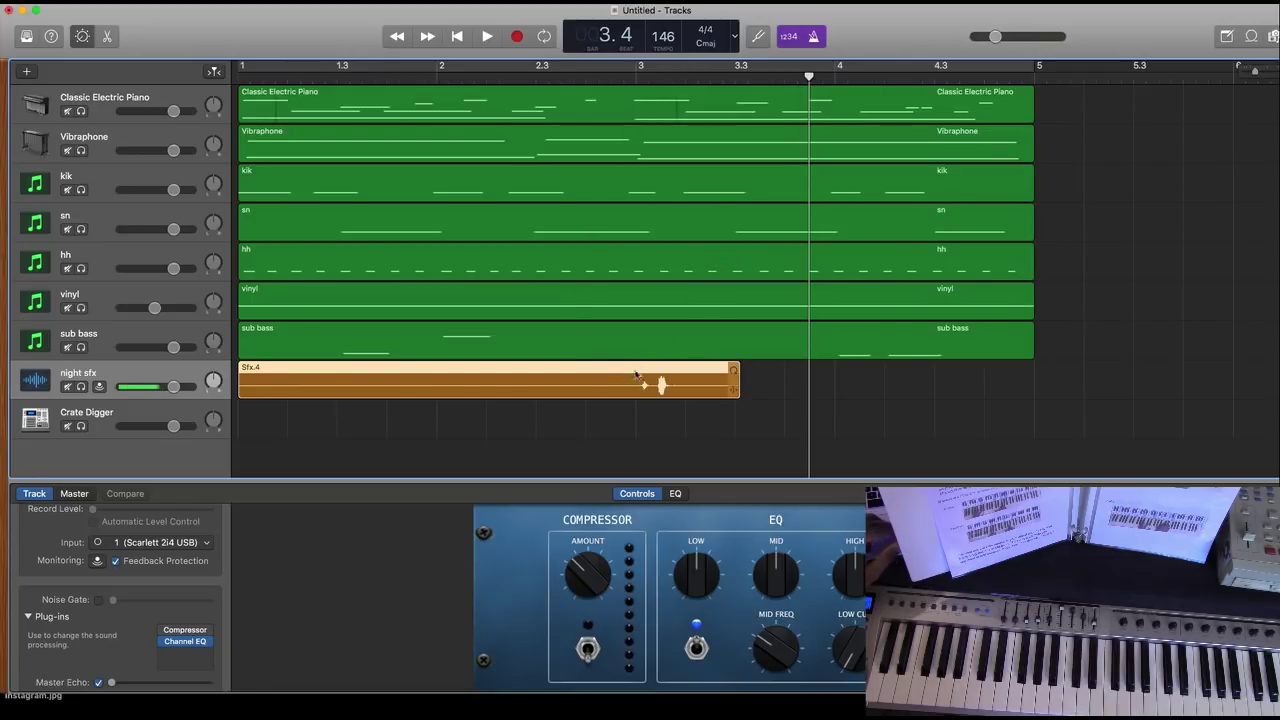
{"action": "left_click_drag", "start_coordinate": [810, 76], "coordinate": [636, 76]}
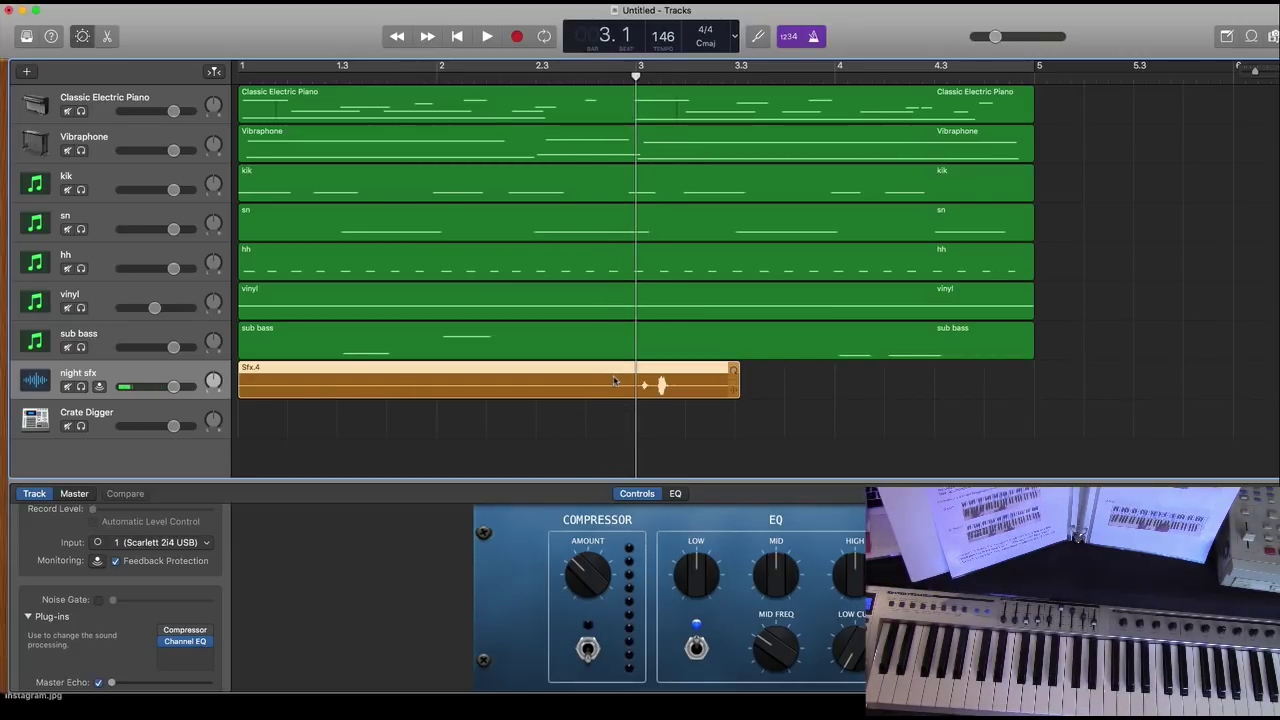
{"action": "key", "text": "super+t"}
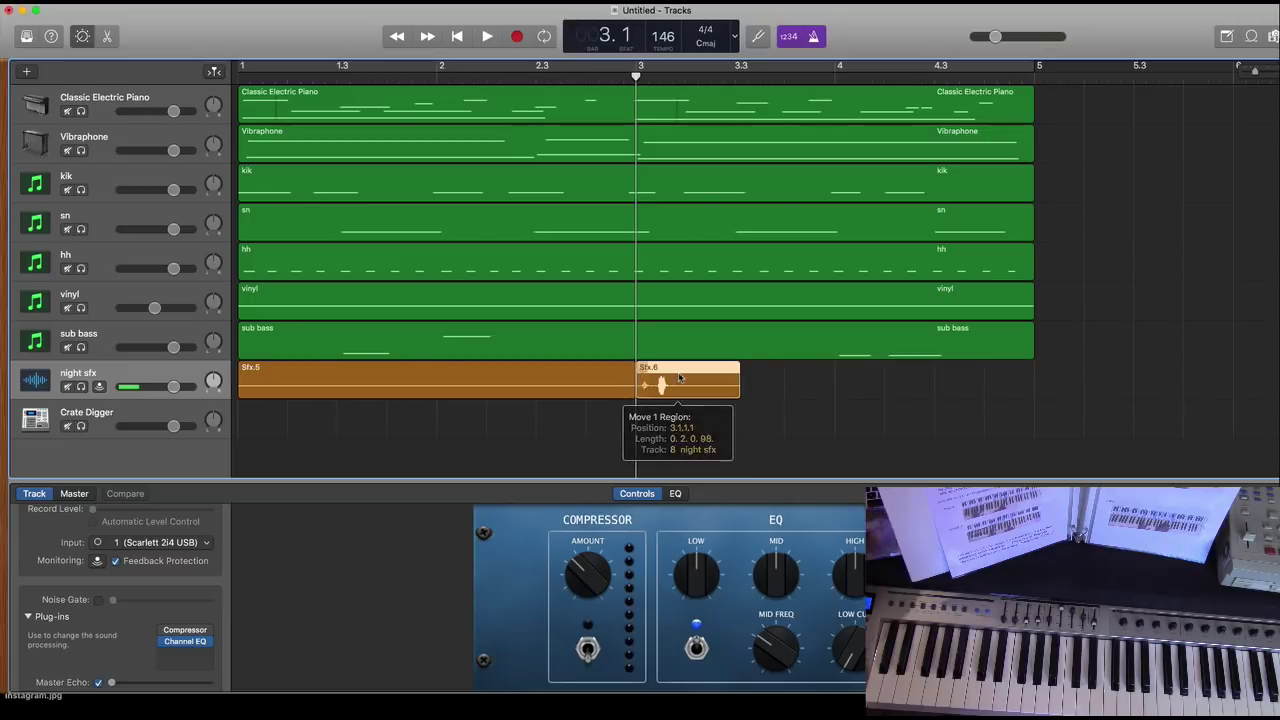
{"action": "key", "text": "Delete"}
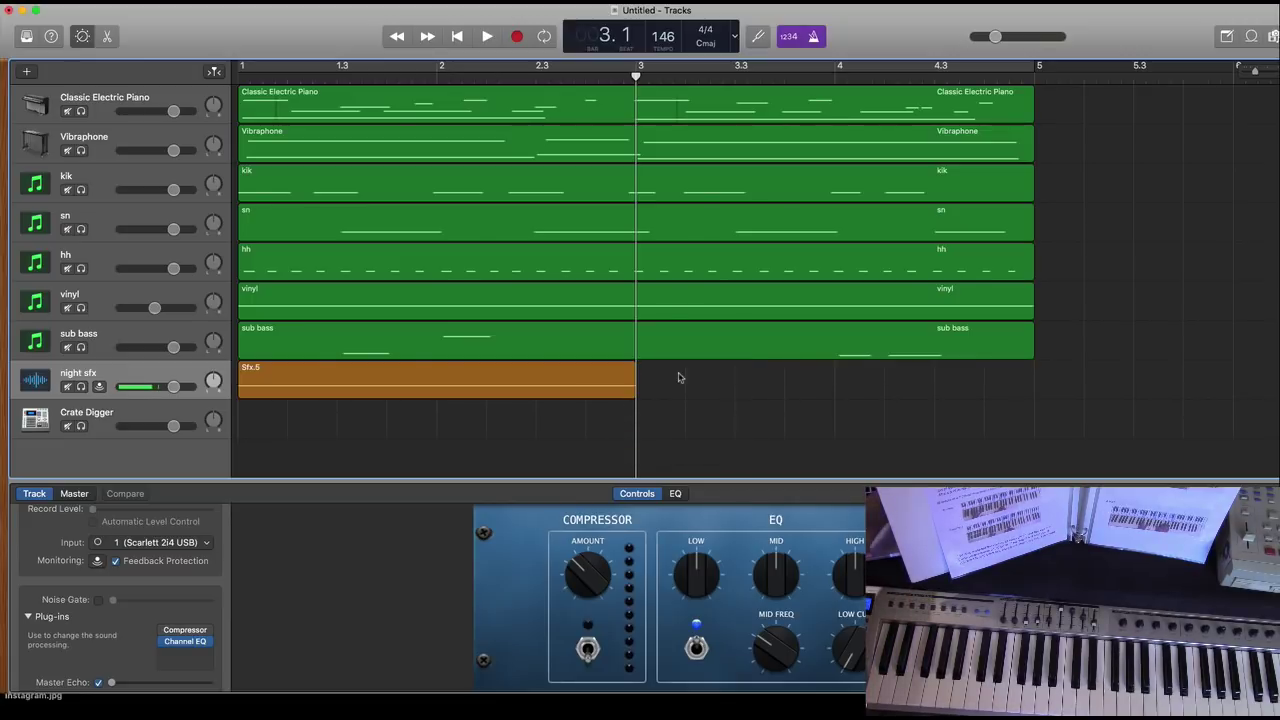
Step: Paste a copy of Sfx.5 at bar 3 and play from the start to hear it
{"action": "left_click", "coordinate": [589, 374]}
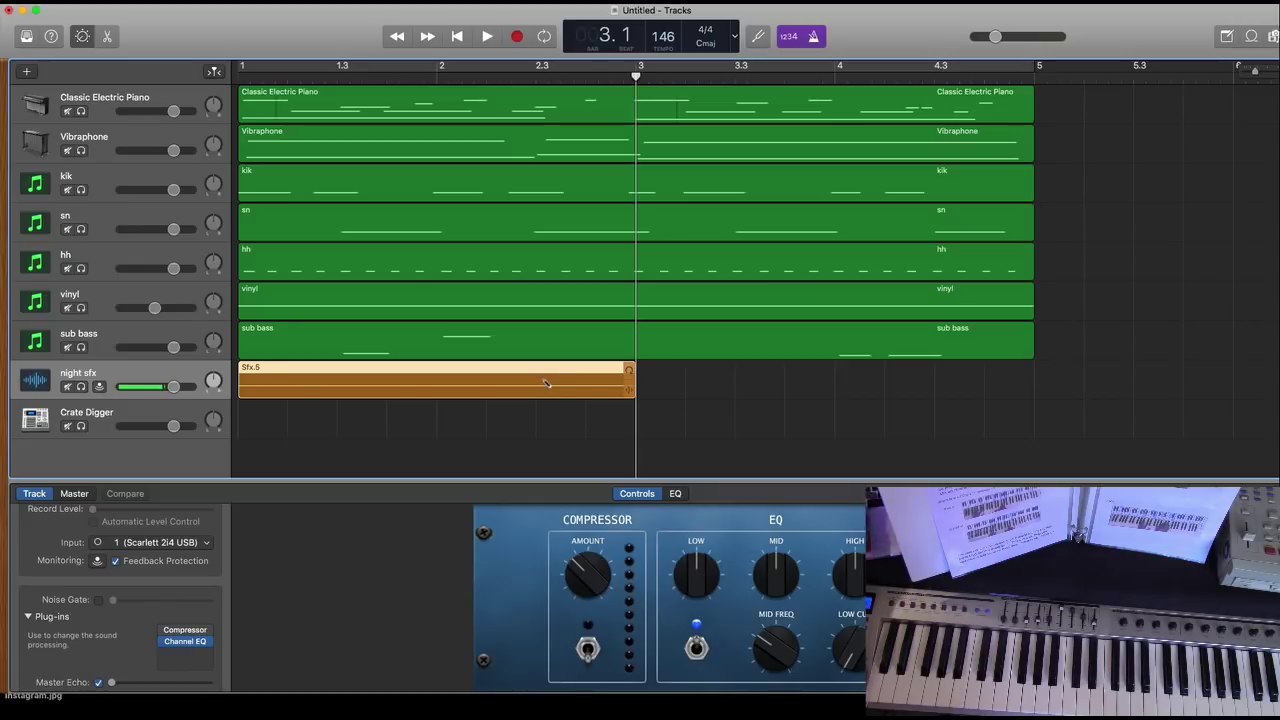
{"action": "key", "text": "super+v"}
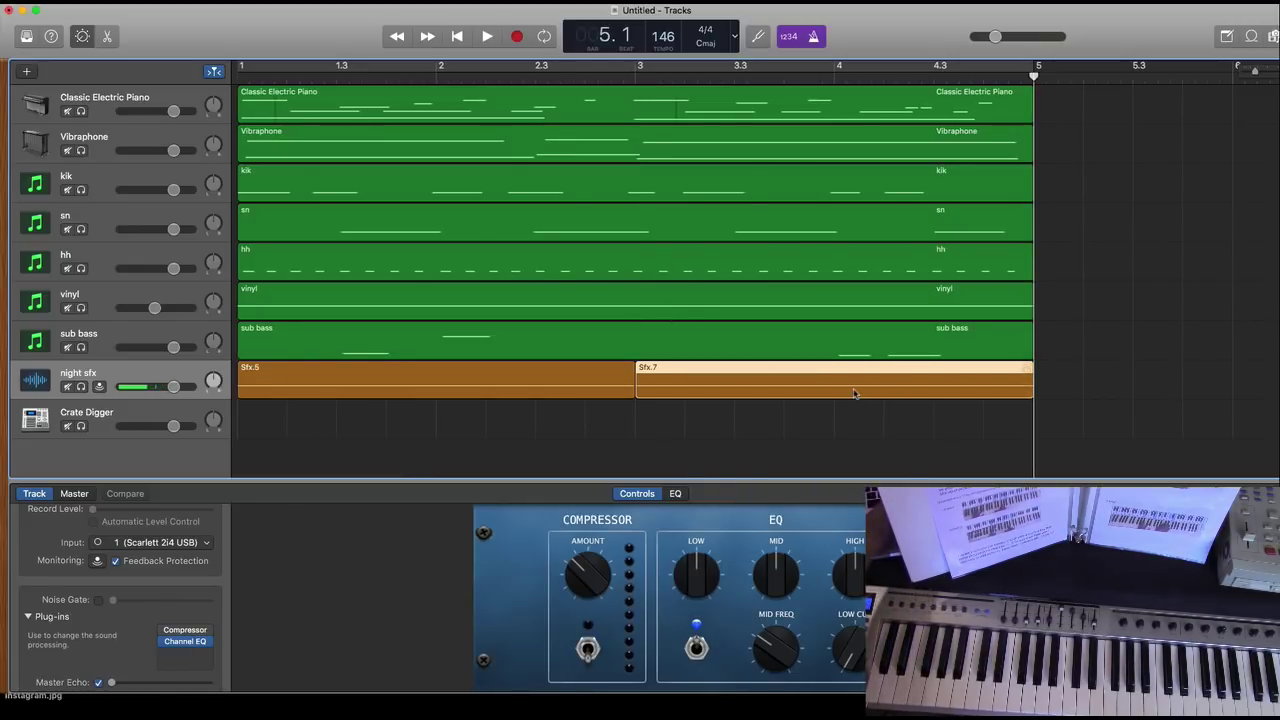
{"action": "key", "text": "Return"}
{"action": "key", "text": "space"}
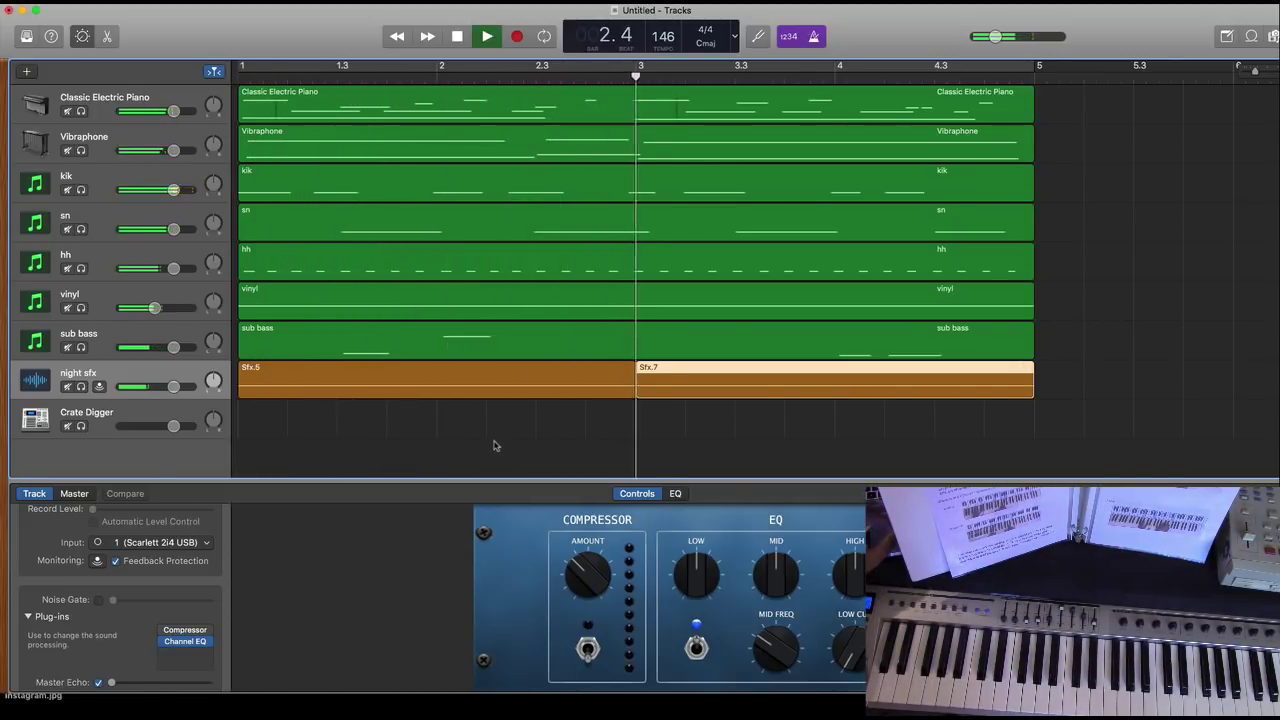
{"action": "key", "text": "space"}
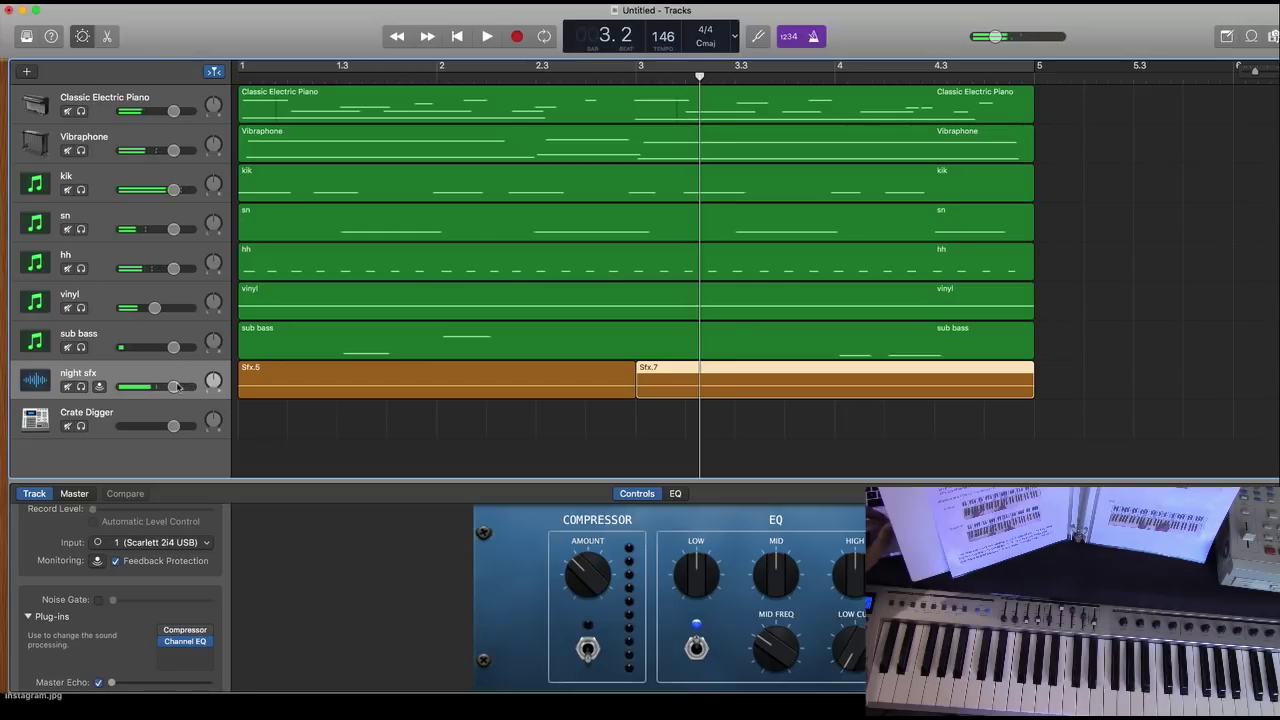
Step: Loop bars 1–5 with Cycle and select both Sfx.5 and Sfx.7 regions
{"action": "left_click", "coordinate": [516, 68]}
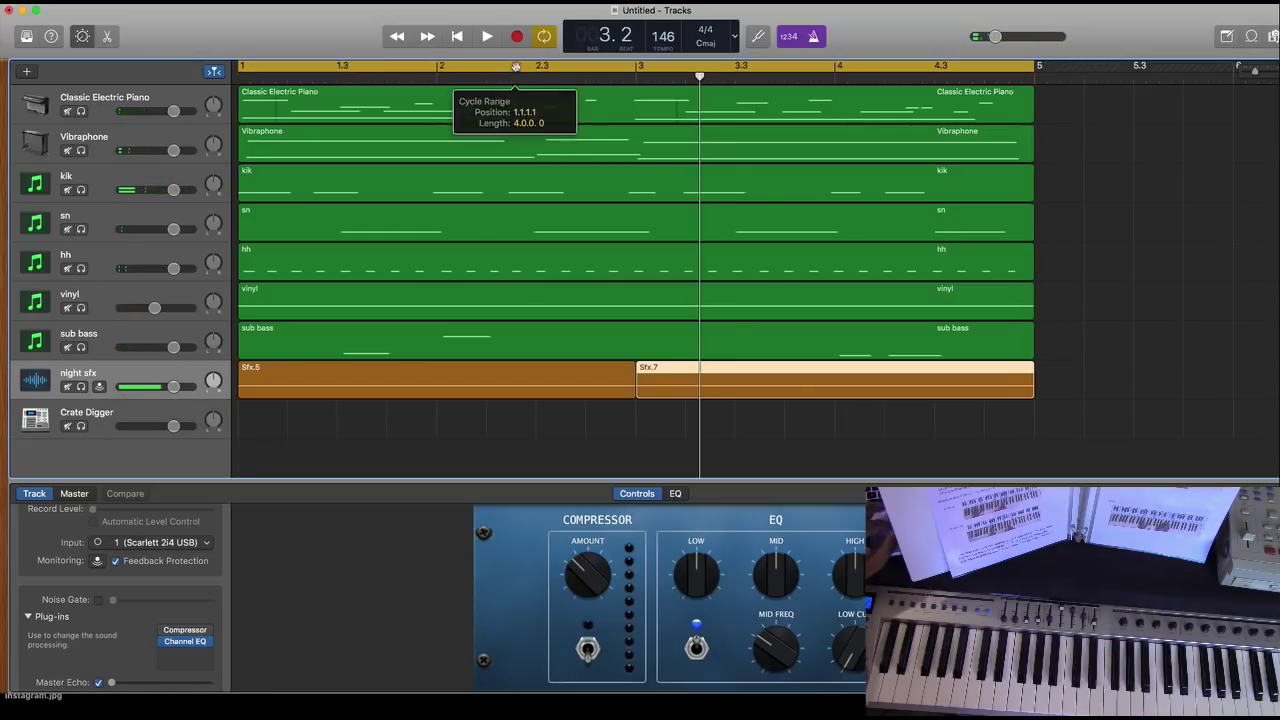
{"action": "left_click", "coordinate": [565, 389]}
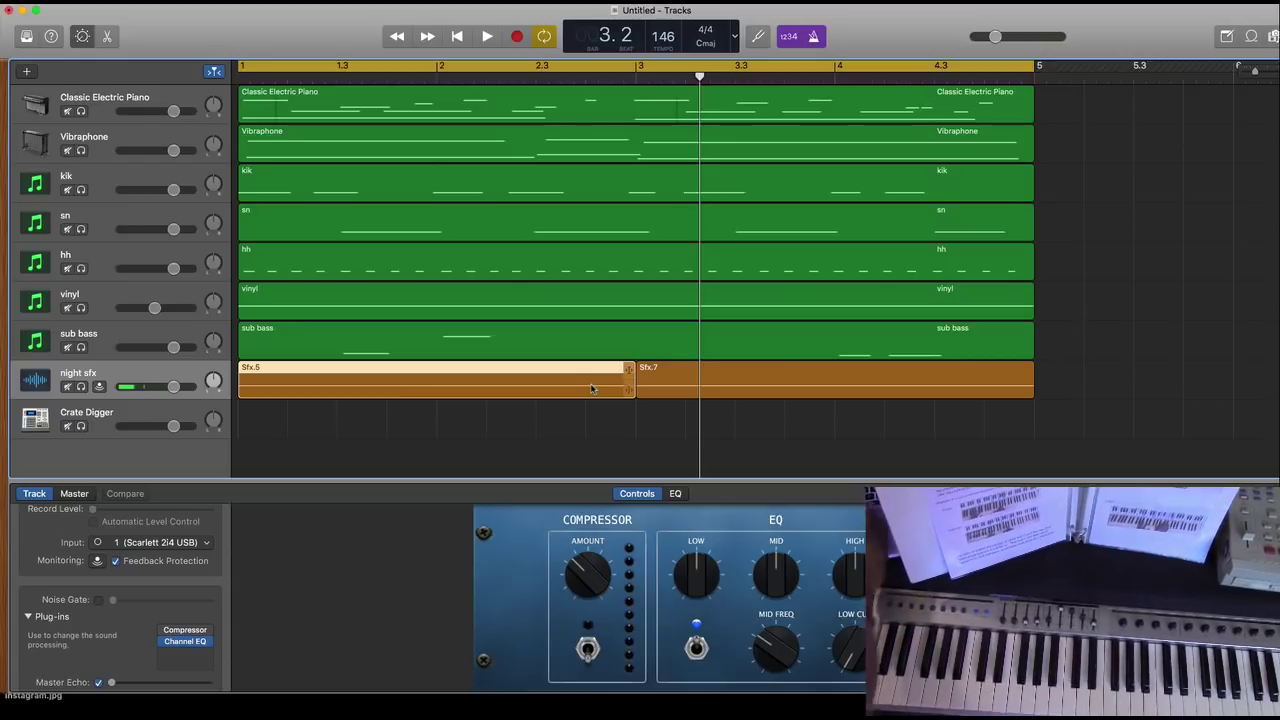
{"action": "left_click", "coordinate": [670, 374]}
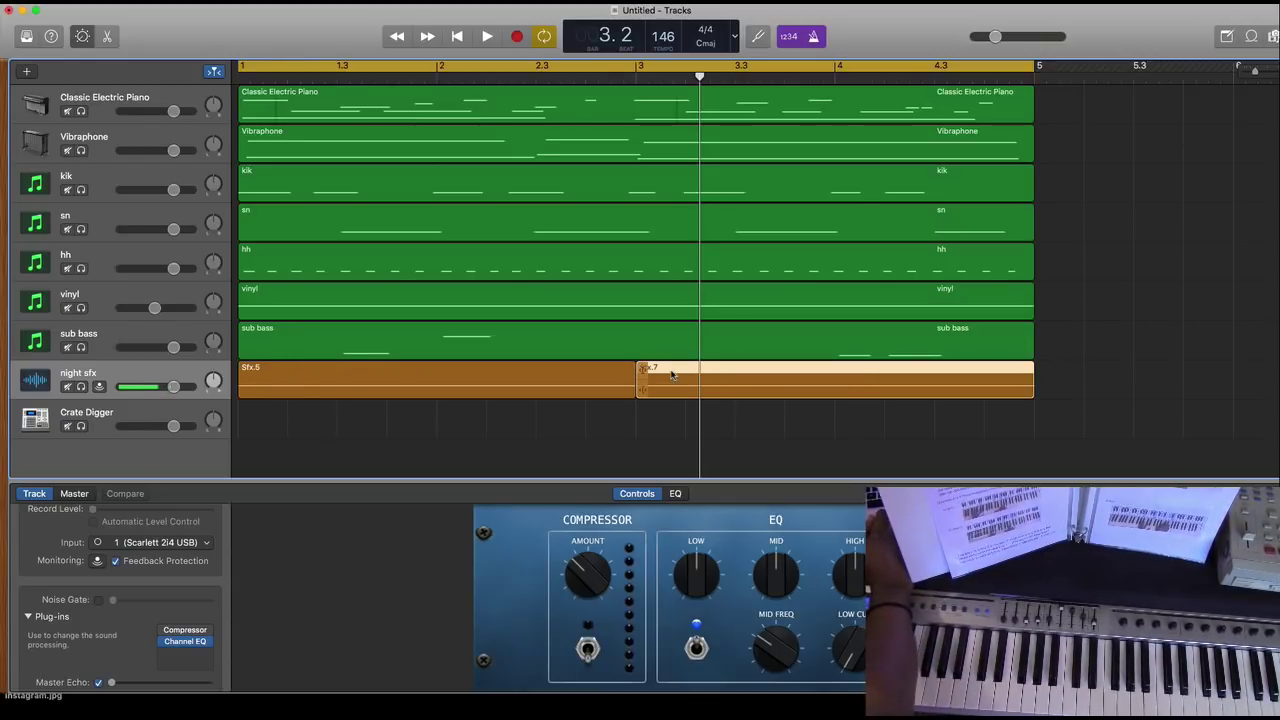
{"action": "left_click", "coordinate": [590, 377]}
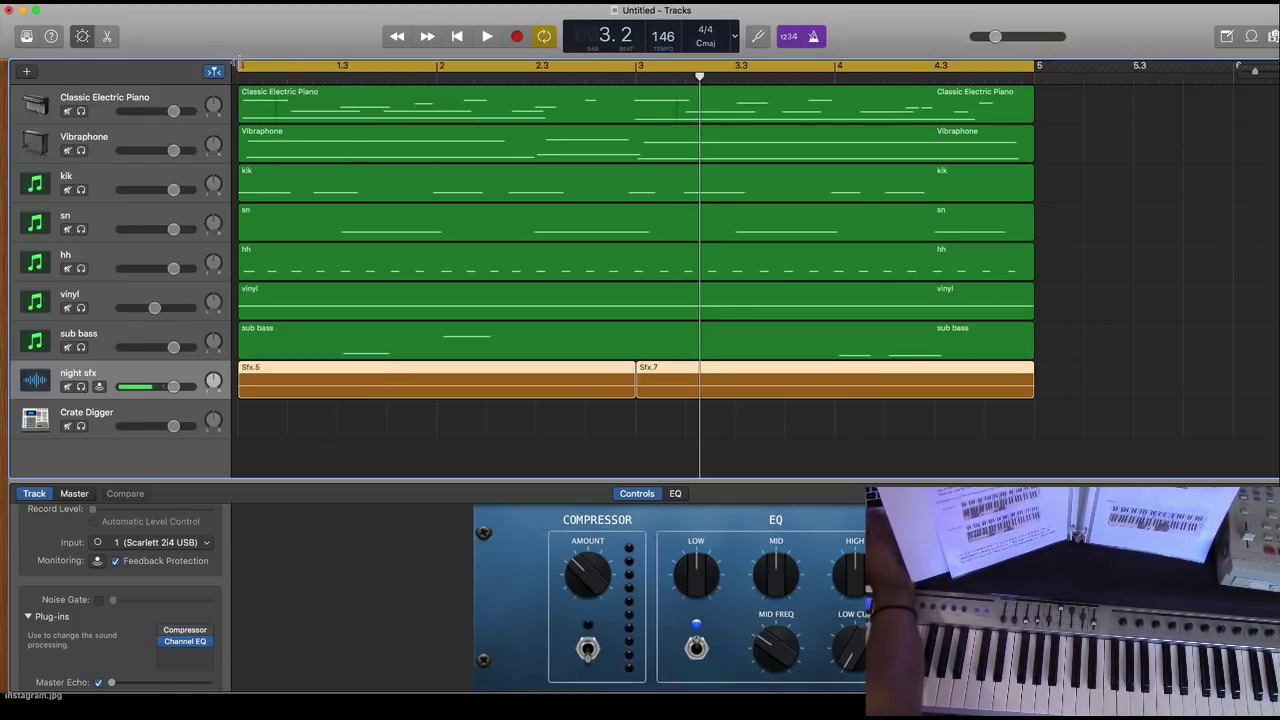
Step: Join the two sfx regions into one region and play it back from the start
{"action": "left_click", "coordinate": [155, 0]}
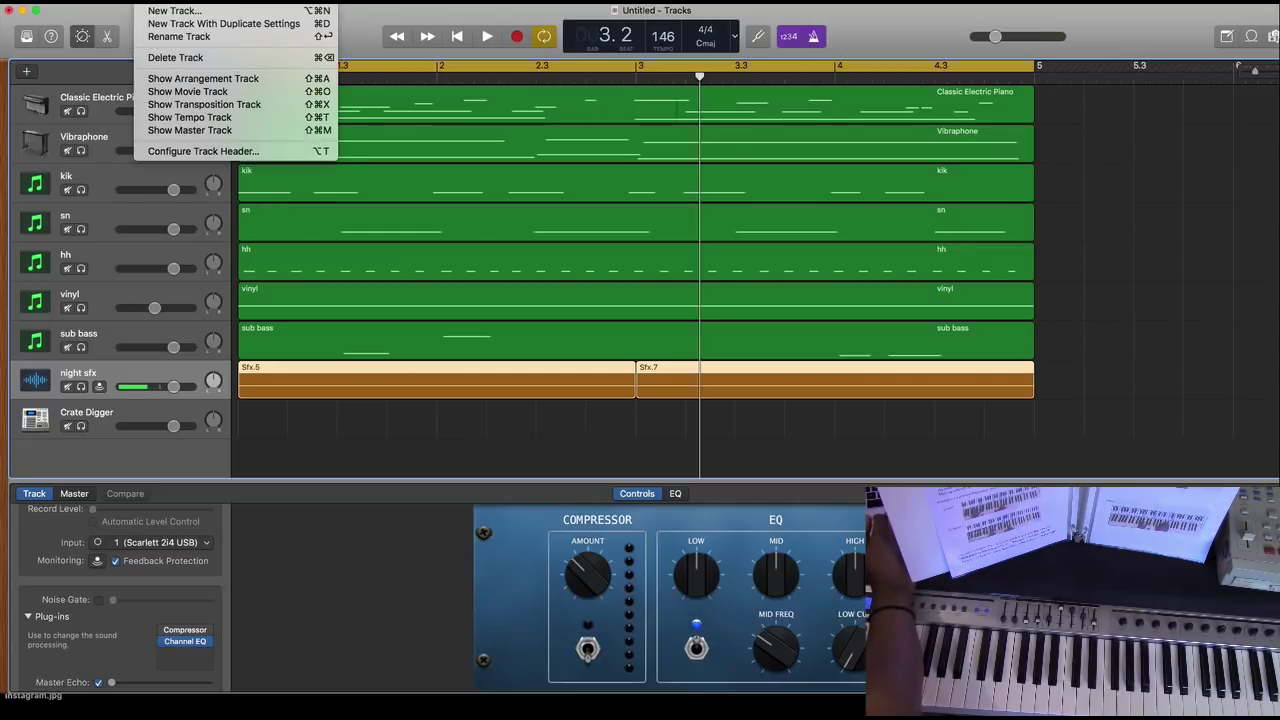
{"action": "mouse_move", "coordinate": [120, 0]}
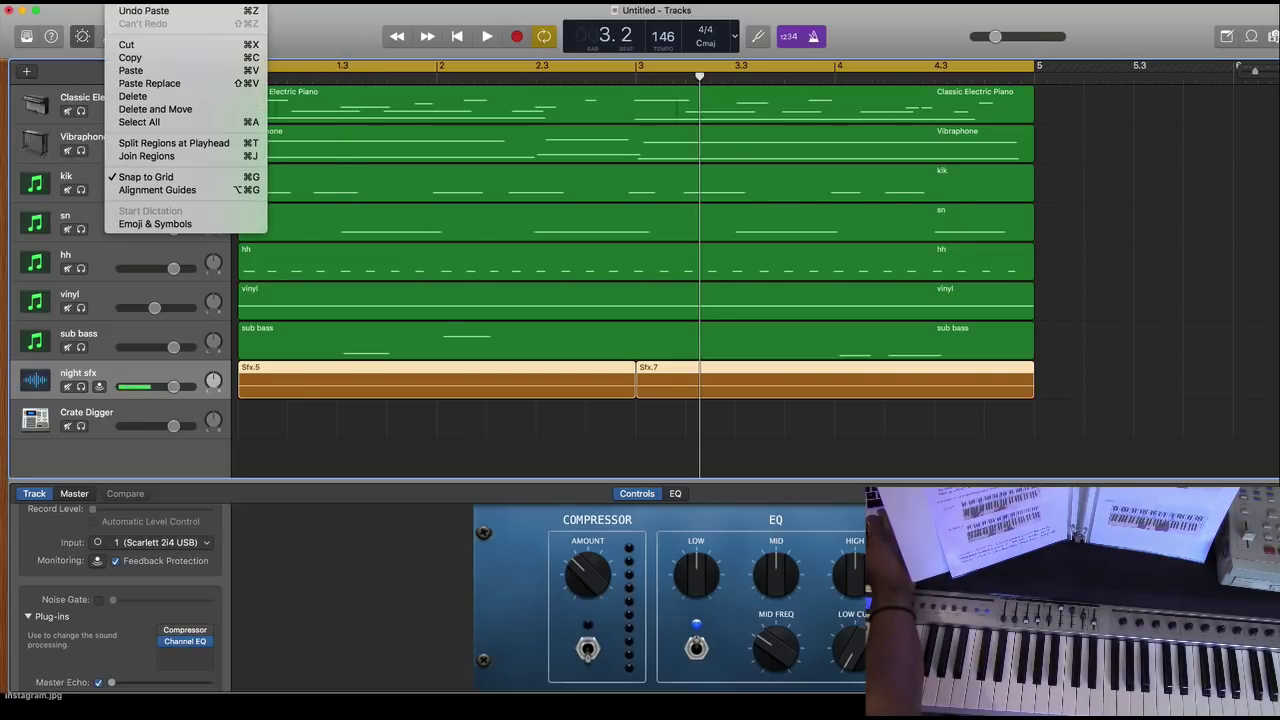
{"action": "left_click", "coordinate": [146, 156]}
{"action": "key", "text": "Return"}
{"action": "key", "text": "space"}
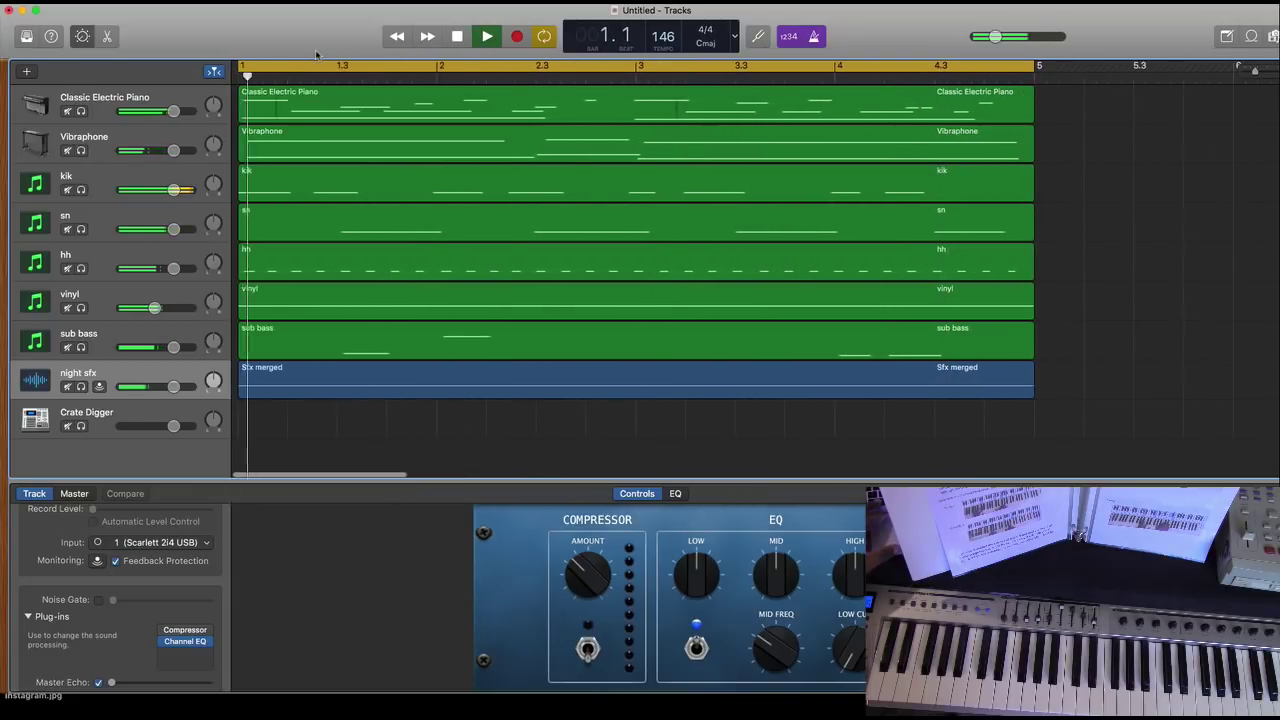
{"action": "key", "text": "space"}
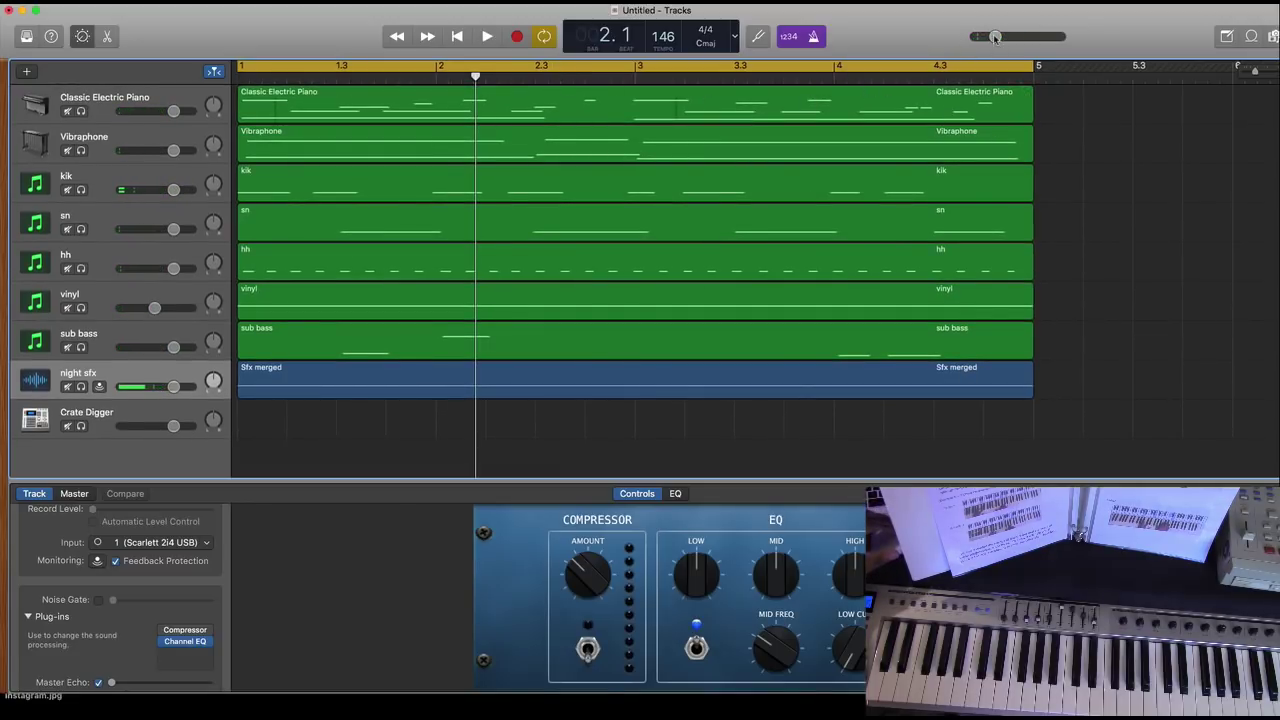
Step: Lower the master volume slightly and the tempo to 138 while listening
{"action": "left_click_drag", "start_coordinate": [995, 37], "coordinate": [991, 37]}
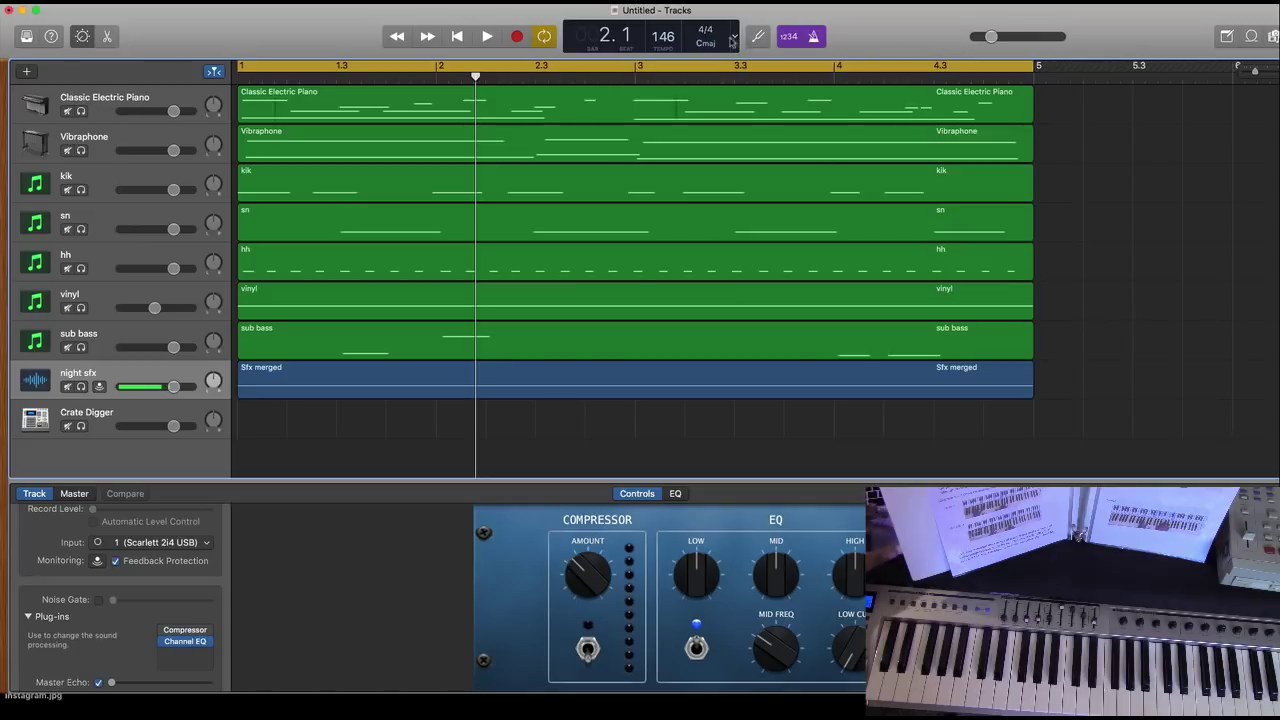
{"action": "key", "text": "space"}
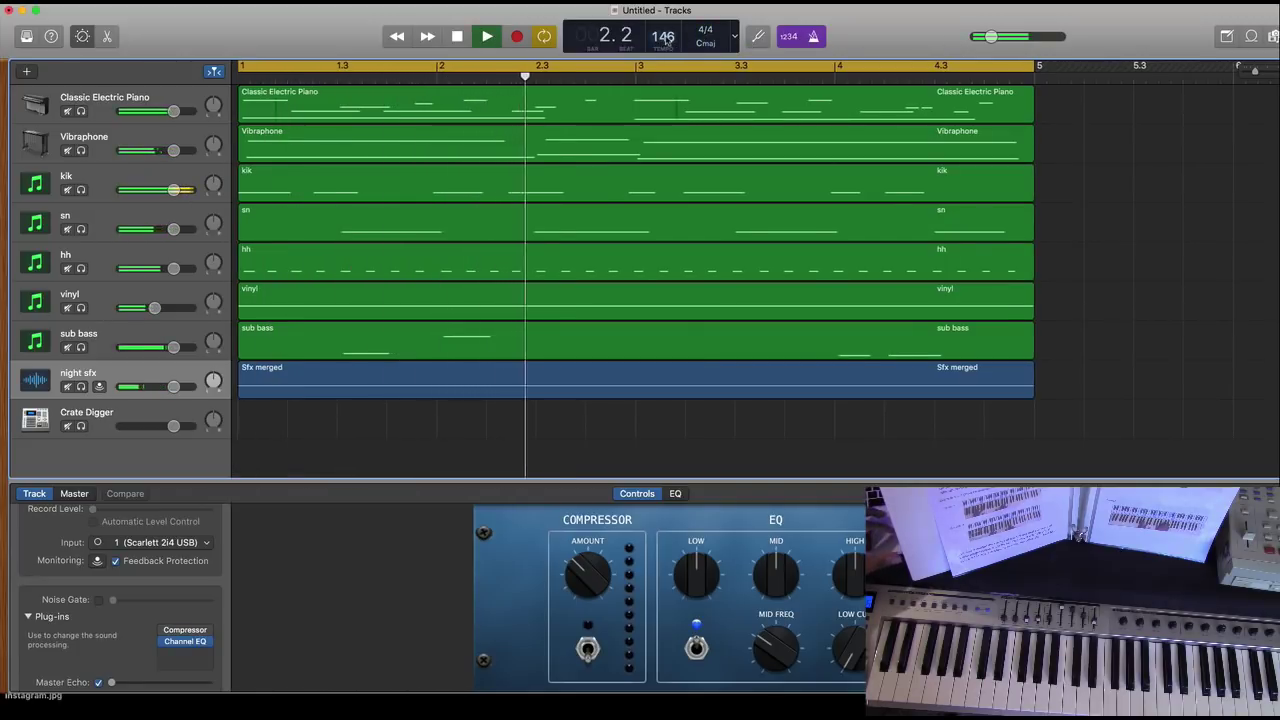
{"action": "mouse_move", "coordinate": [667, 39]}
{"action": "left_mouse_down"}
{"action": "mouse_move", "coordinate": [667, 50]}
{"action": "mouse_move", "coordinate": [663, 28]}
{"action": "left_mouse_up"}
{"action": "key", "text": "space"}
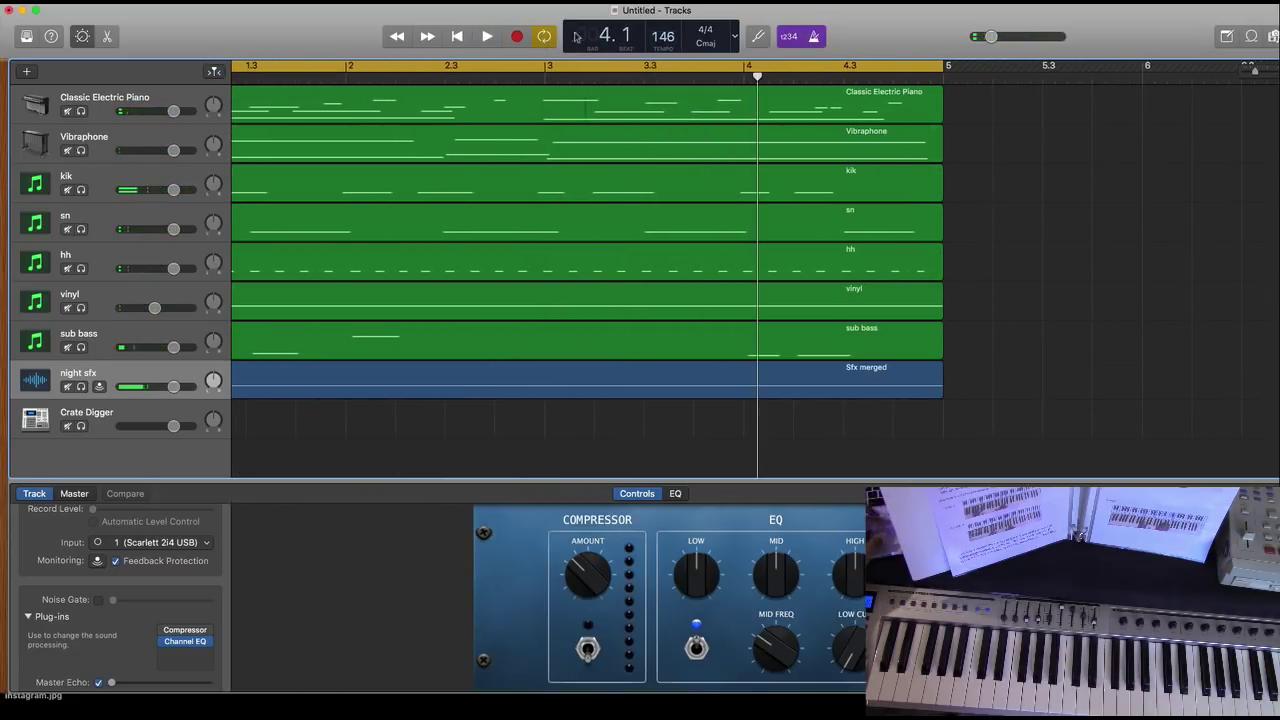
Step: With Crate Digger selected, show the Master Track in the track list
{"action": "left_click", "coordinate": [105, 425]}
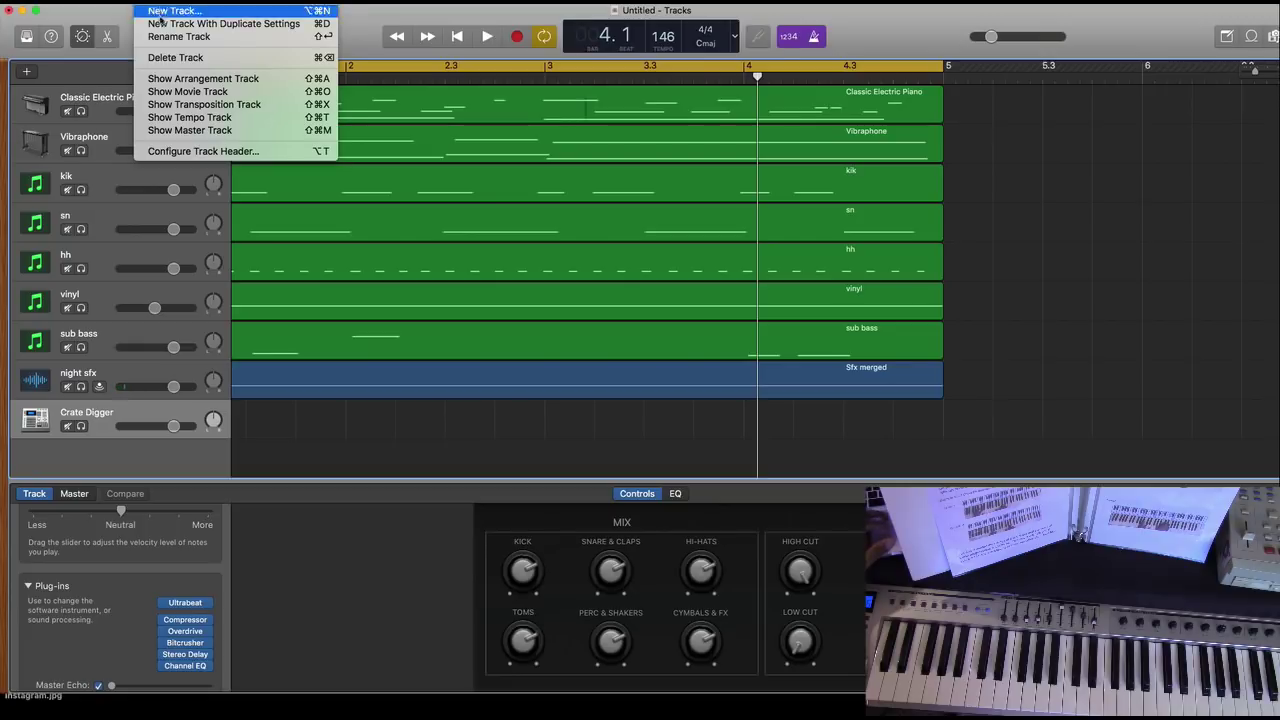
{"action": "left_click", "coordinate": [189, 130]}
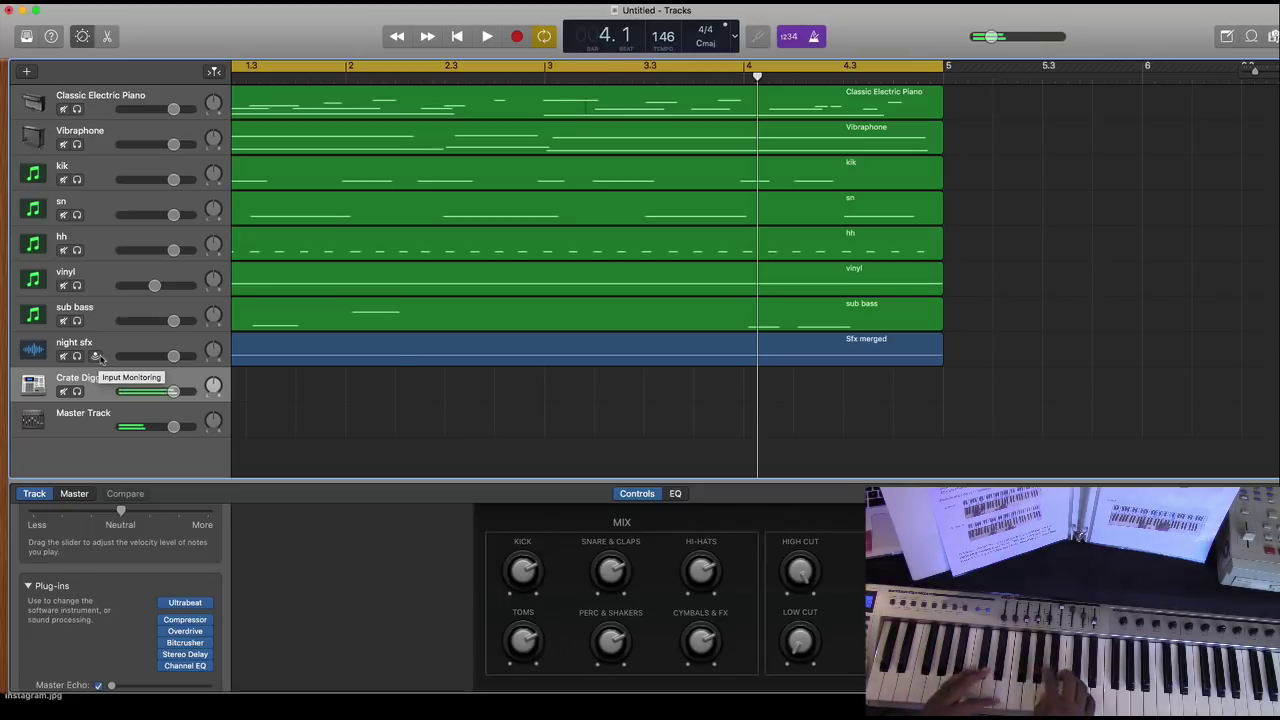
Step: Record one pass of Crate Digger drums over the bars 1–5 cycle, then return to bar 1
{"action": "key", "text": "space"}
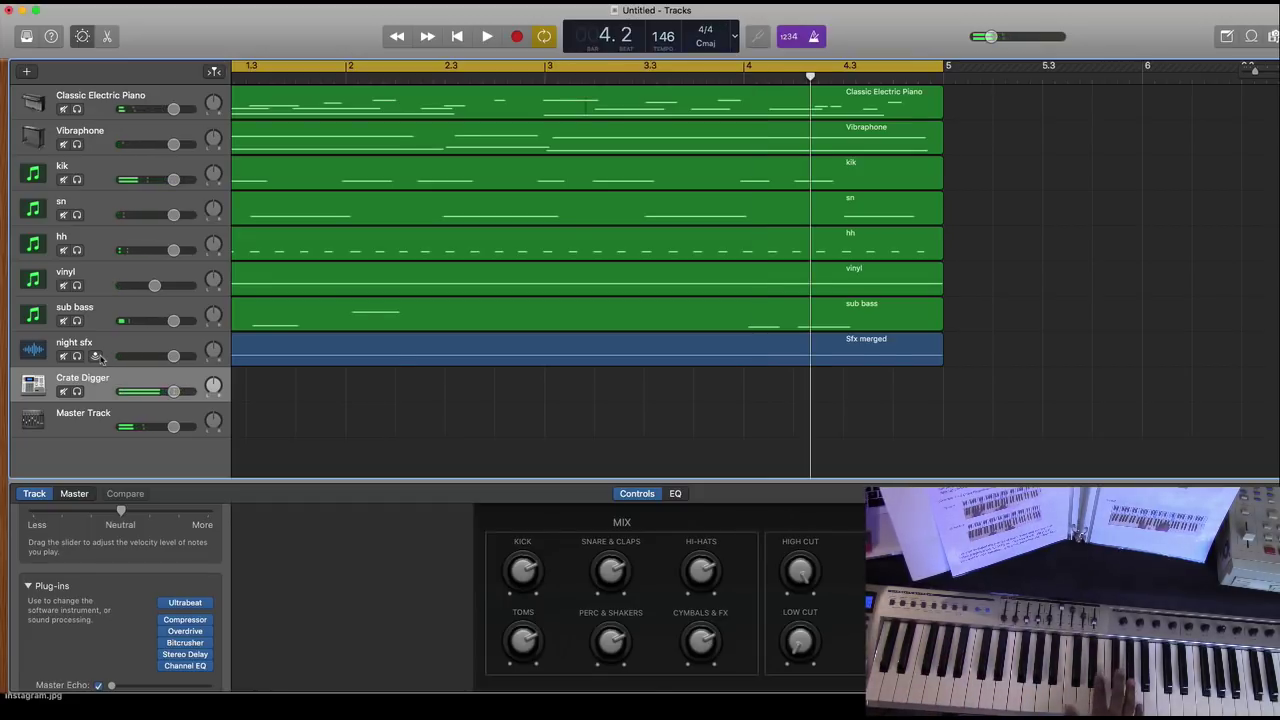
{"action": "key", "text": "r"}
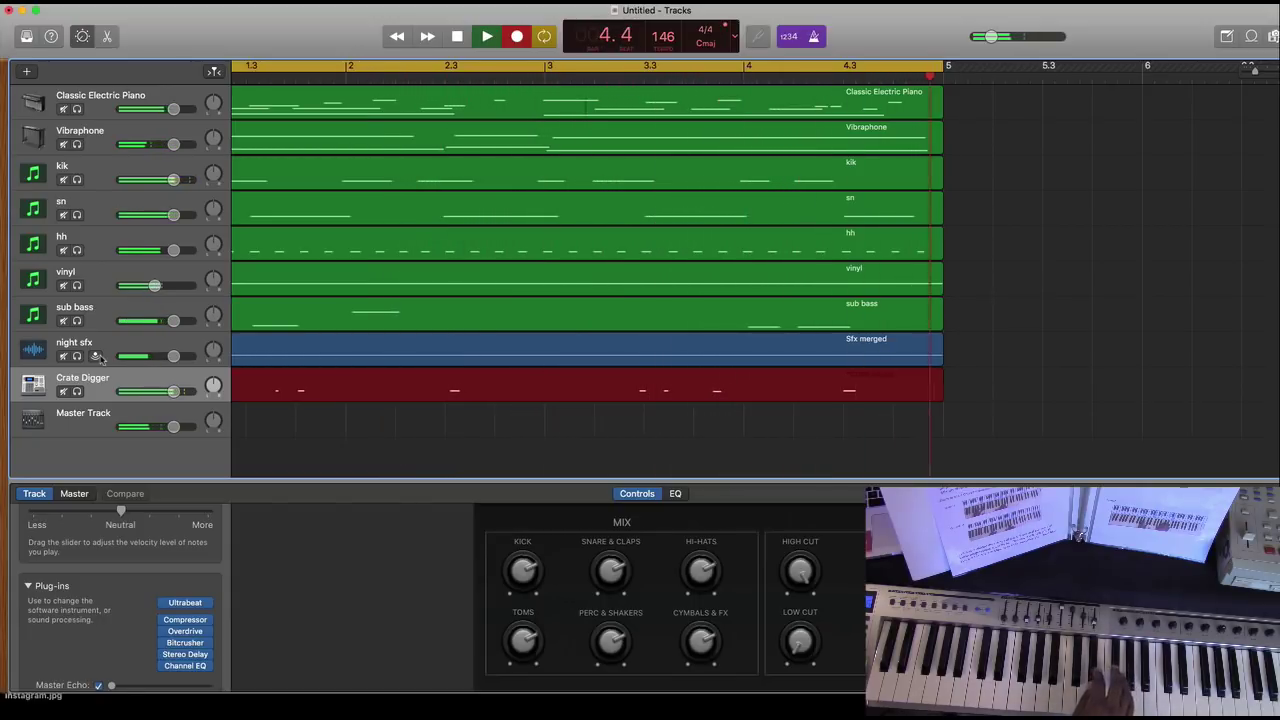
{"action": "key", "text": "space"}
{"action": "key", "text": "space"}
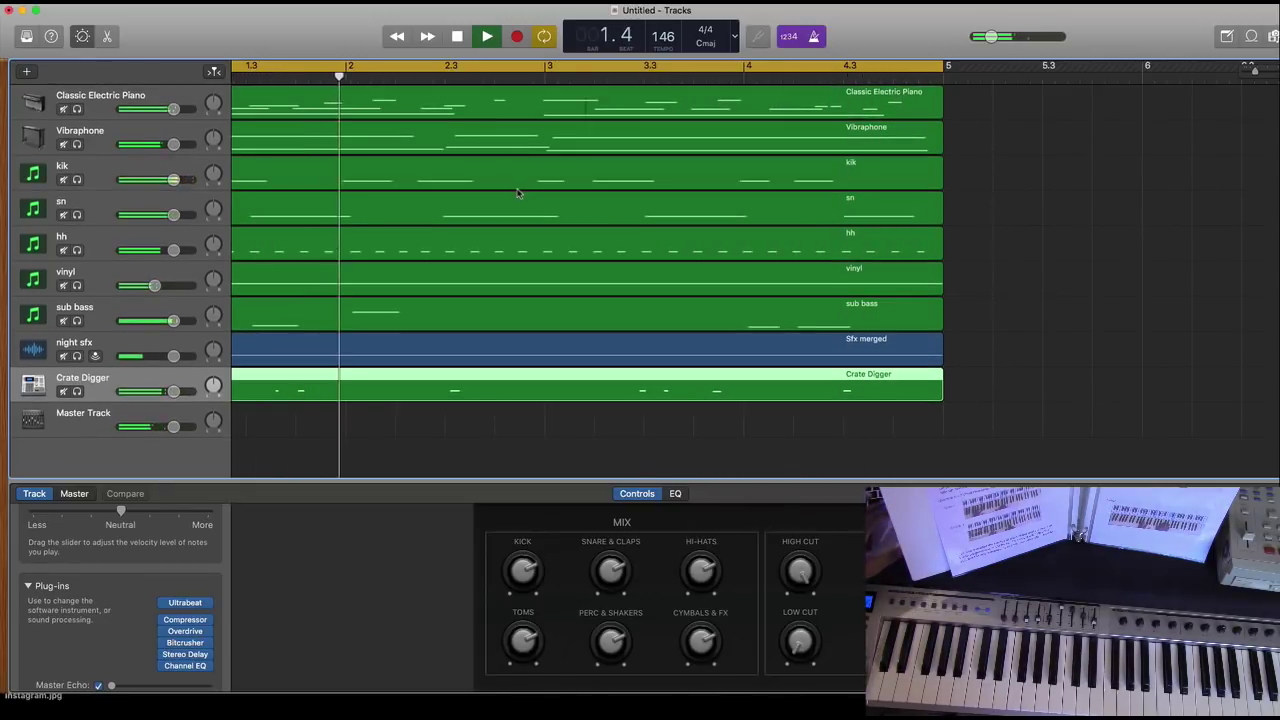
{"action": "key", "text": "space"}
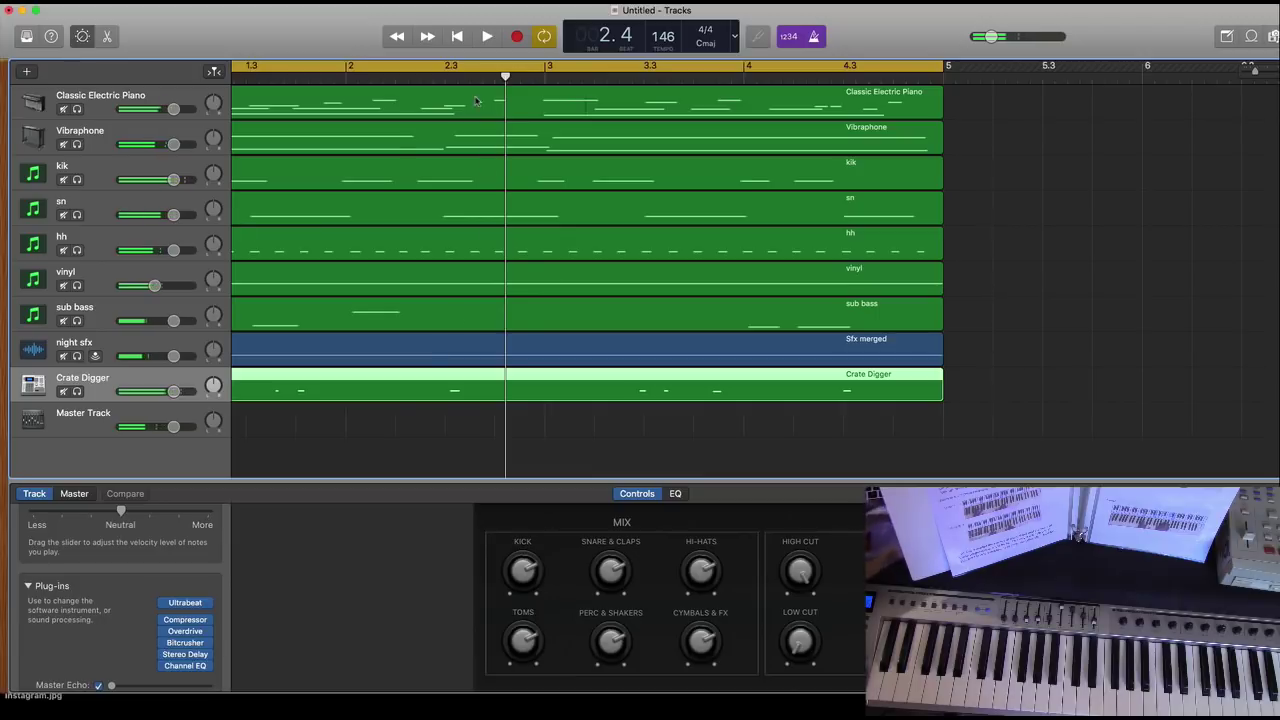
{"action": "left_click", "coordinate": [456, 36]}
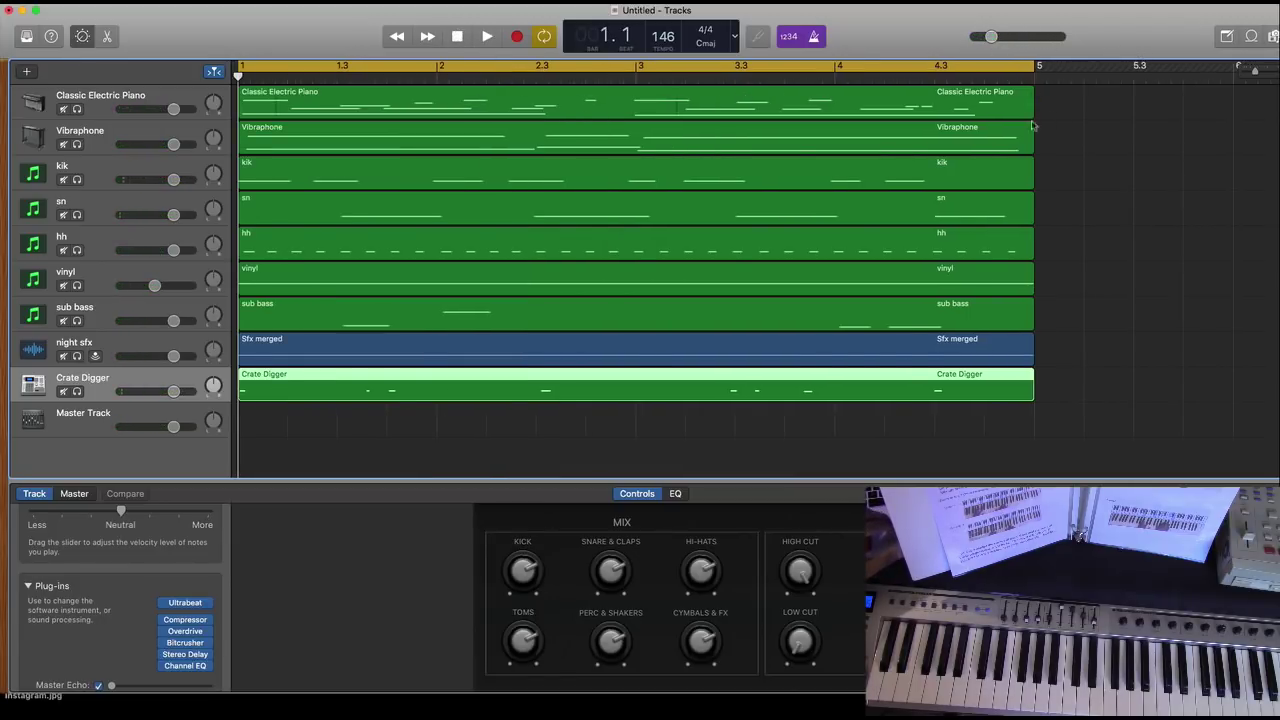
Step: Select the four-bar regions on all nine tracks, from Classic Electric Piano to Sfx merged, and turn off Cycle
{"action": "scroll", "coordinate": [1010, 120], "scroll_direction": "down", "scroll_amount": 5}
{"action": "scroll", "coordinate": [1000, 121], "scroll_direction": "up", "scroll_amount": 1}
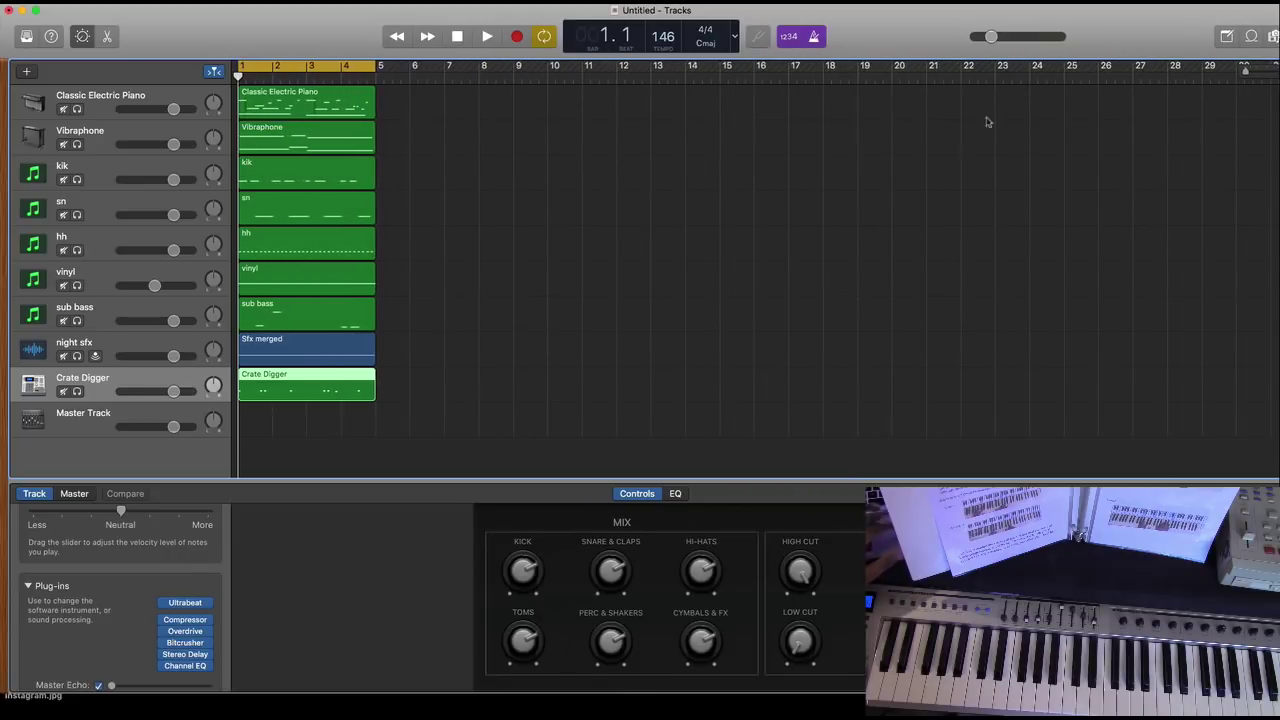
{"action": "left_click", "coordinate": [203, 94]}
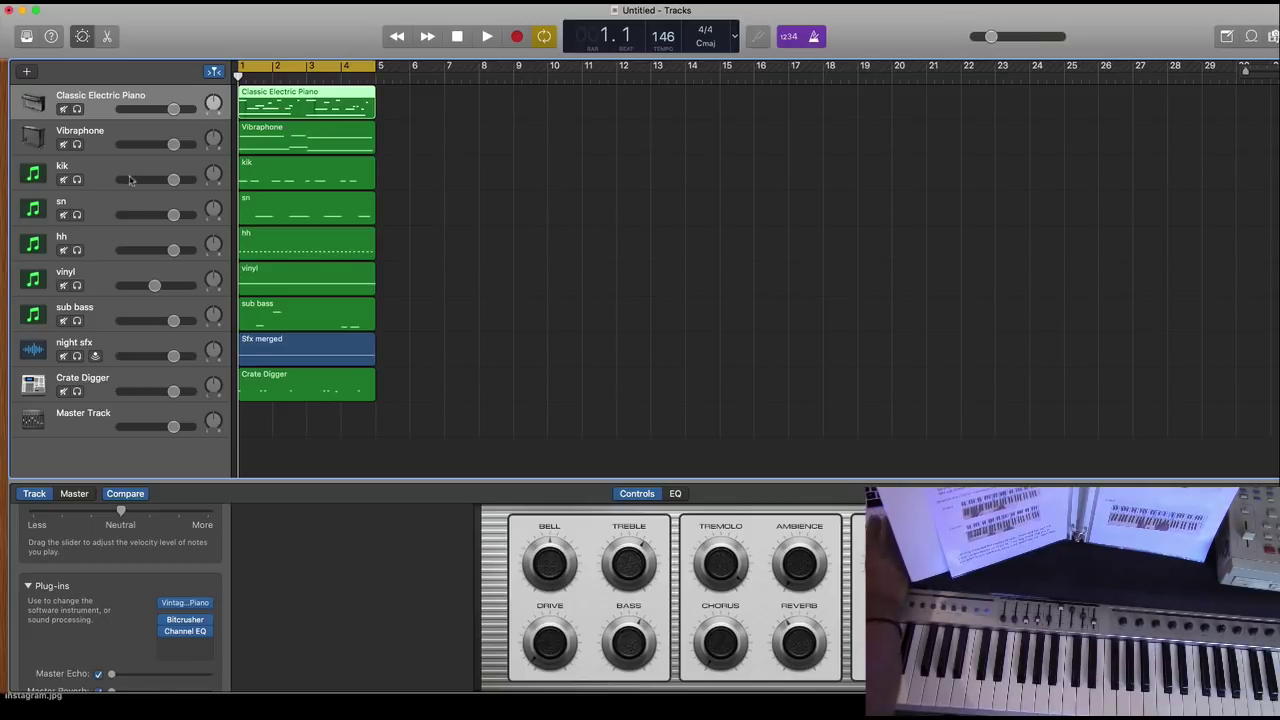
{"action": "left_click", "coordinate": [275, 389]}
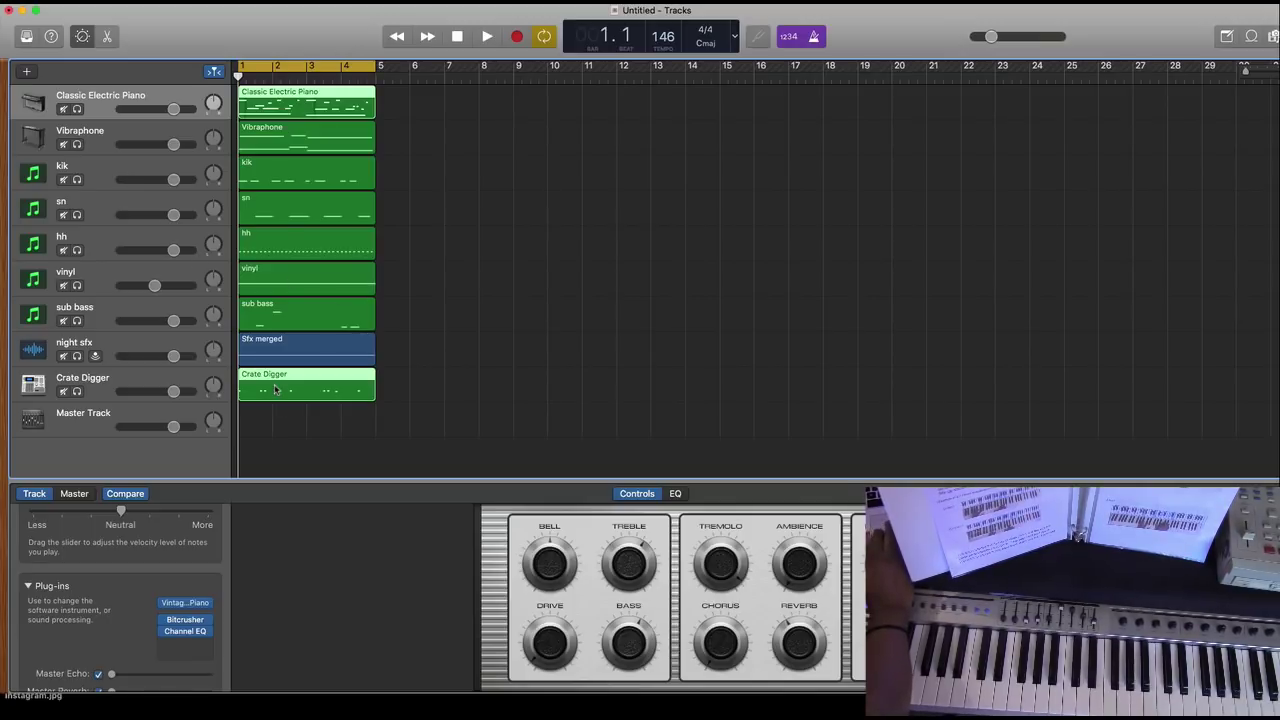
{"action": "left_click", "coordinate": [287, 143], "text": "shift"}
{"action": "left_click", "coordinate": [289, 180], "text": "shift"}
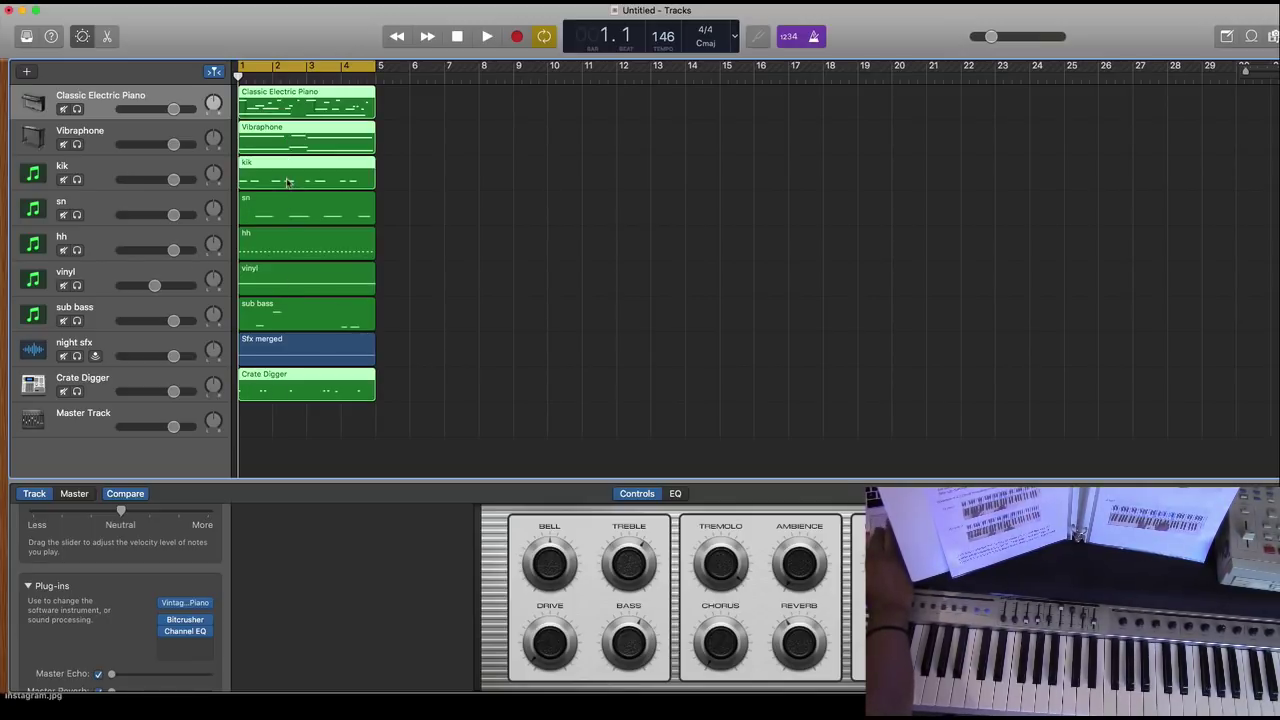
{"action": "left_click", "coordinate": [285, 215], "text": "shift"}
{"action": "left_click", "coordinate": [280, 249], "text": "shift"}
{"action": "left_click", "coordinate": [276, 281], "text": "shift"}
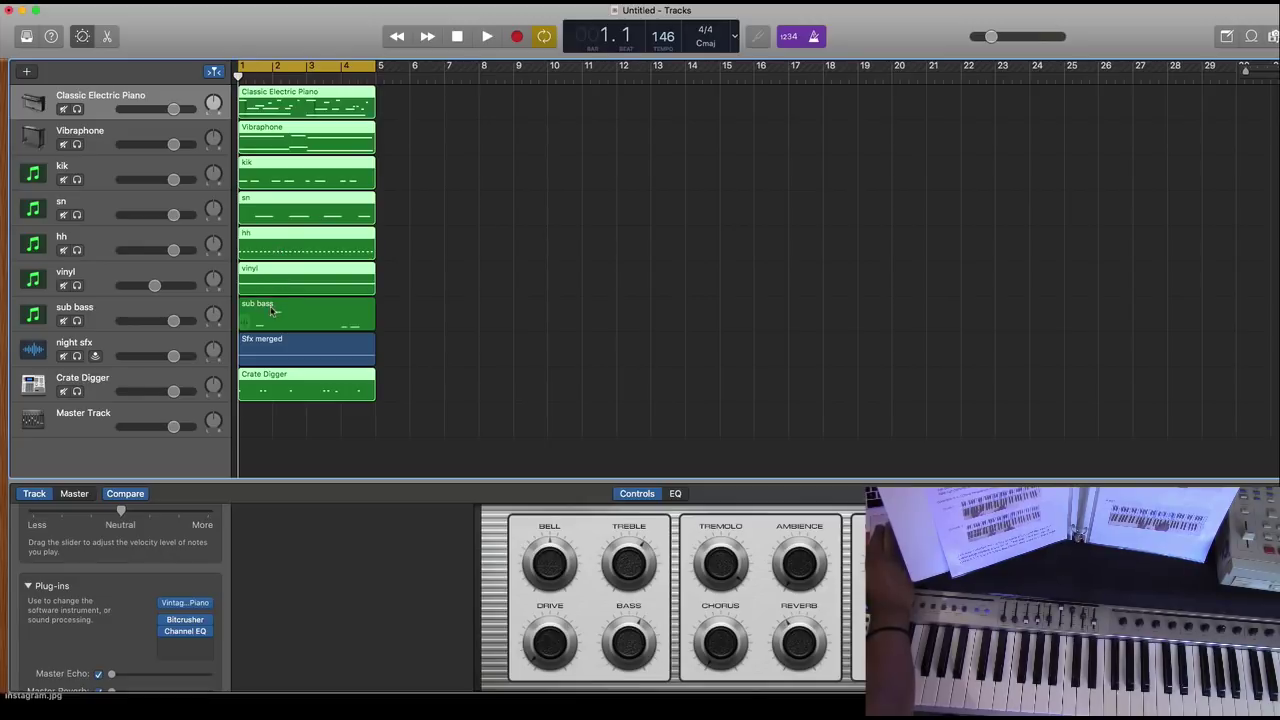
{"action": "left_click", "coordinate": [274, 315], "text": "shift"}
{"action": "left_click", "coordinate": [272, 347], "text": "shift"}
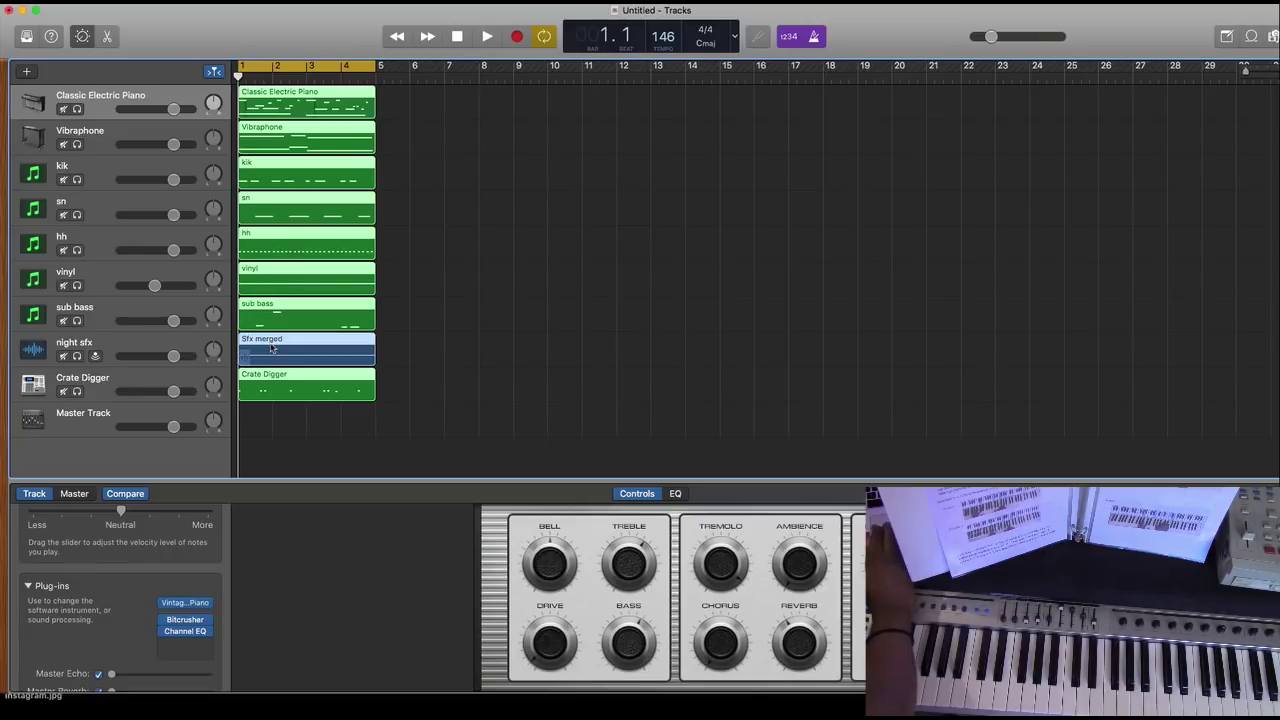
{"action": "left_click", "coordinate": [325, 67]}
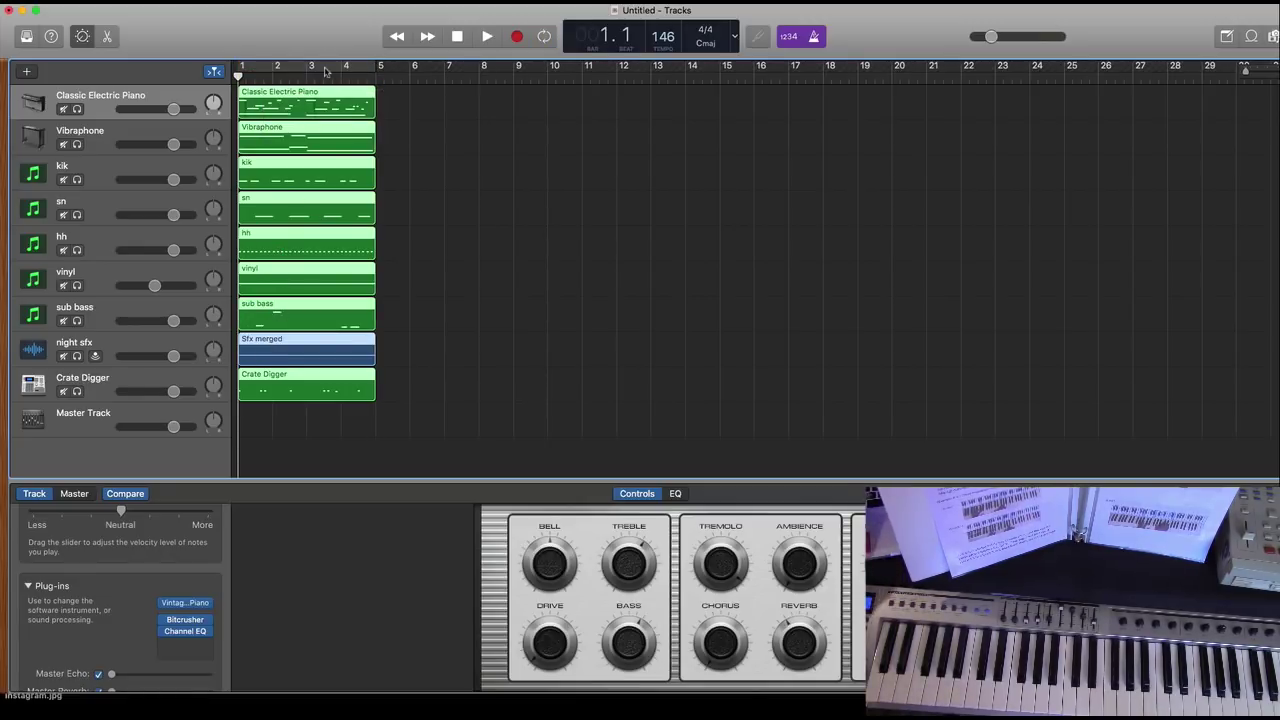
Step: Paste the four-bar section from bar 5 onward through bar 24, then return to the start
{"action": "left_click_drag", "start_coordinate": [391, 77], "coordinate": [377, 77]}
{"action": "key", "text": "super+v"}
{"action": "key", "text": "super+v"}
{"action": "key", "text": "super+v"}
{"action": "key", "text": "super+v"}
{"action": "key", "text": "super+v"}
{"action": "key", "text": "super+v"}
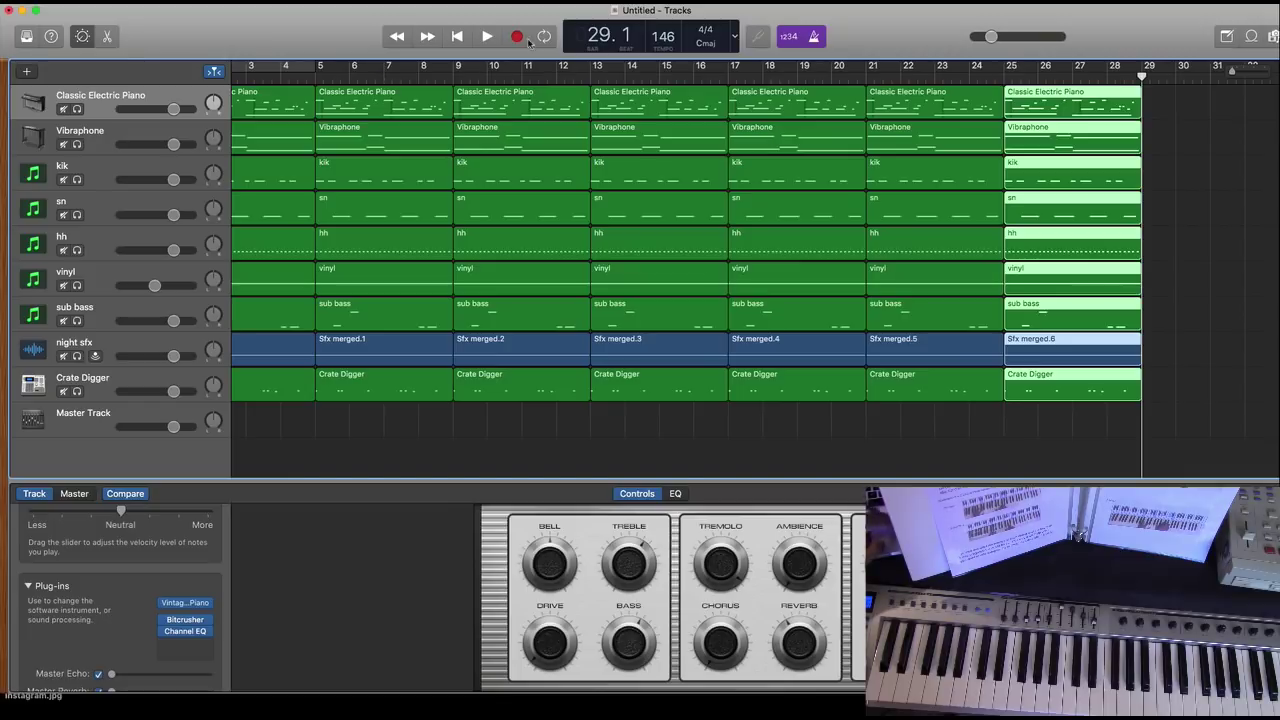
{"action": "key", "text": "Return"}
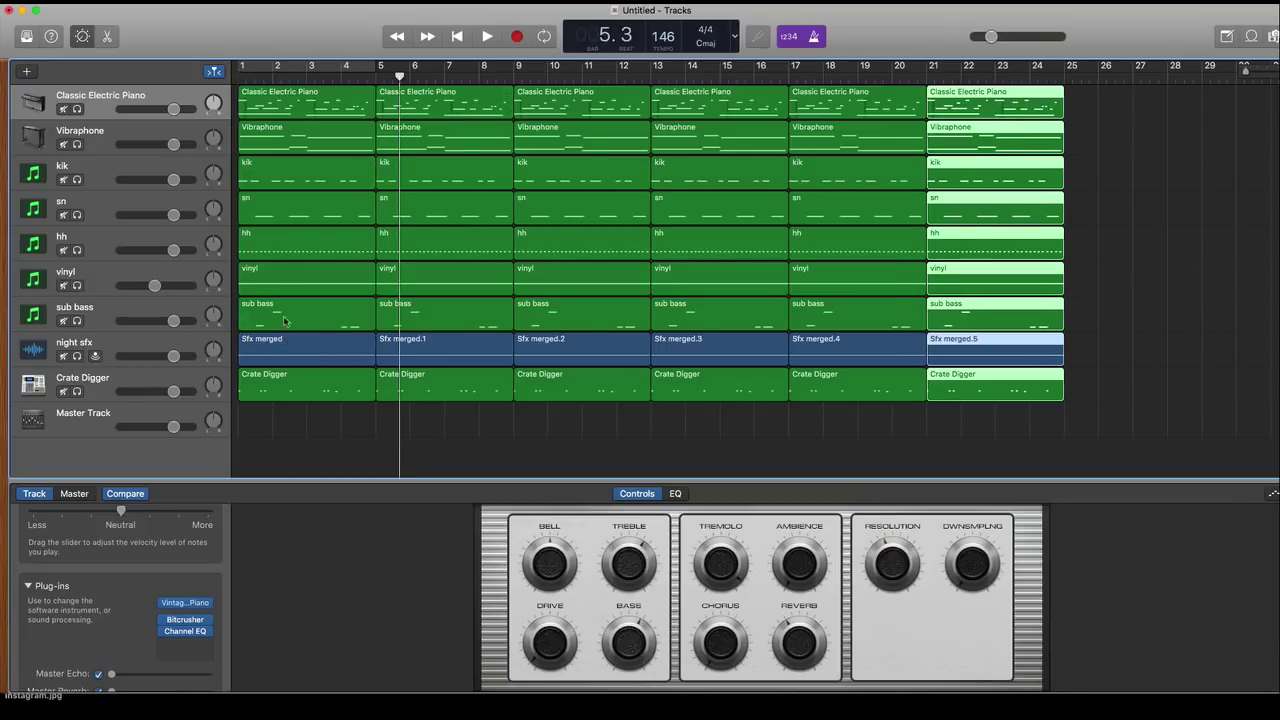
Step: Delete the first region on sub bass, hh, sn, Vibraphone, kik and Crate Digger
{"action": "left_click", "coordinate": [278, 313]}
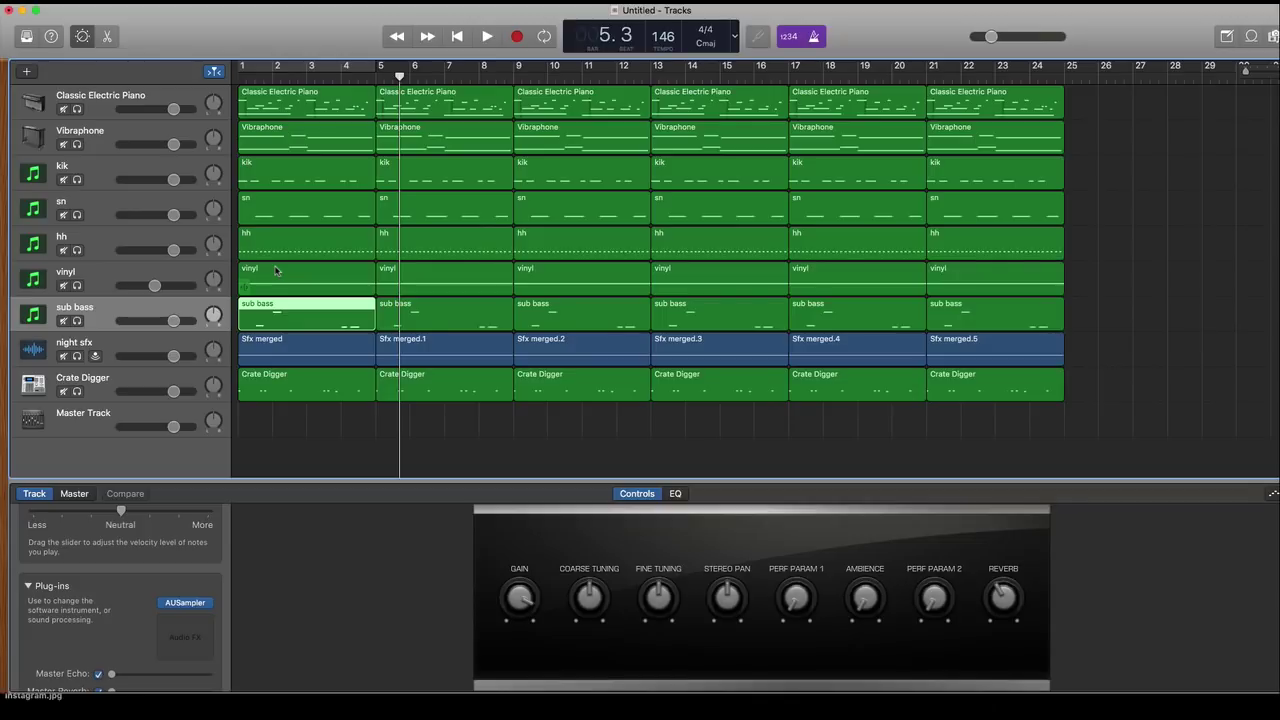
{"action": "key", "text": "Delete"}
{"action": "left_click", "coordinate": [277, 240]}
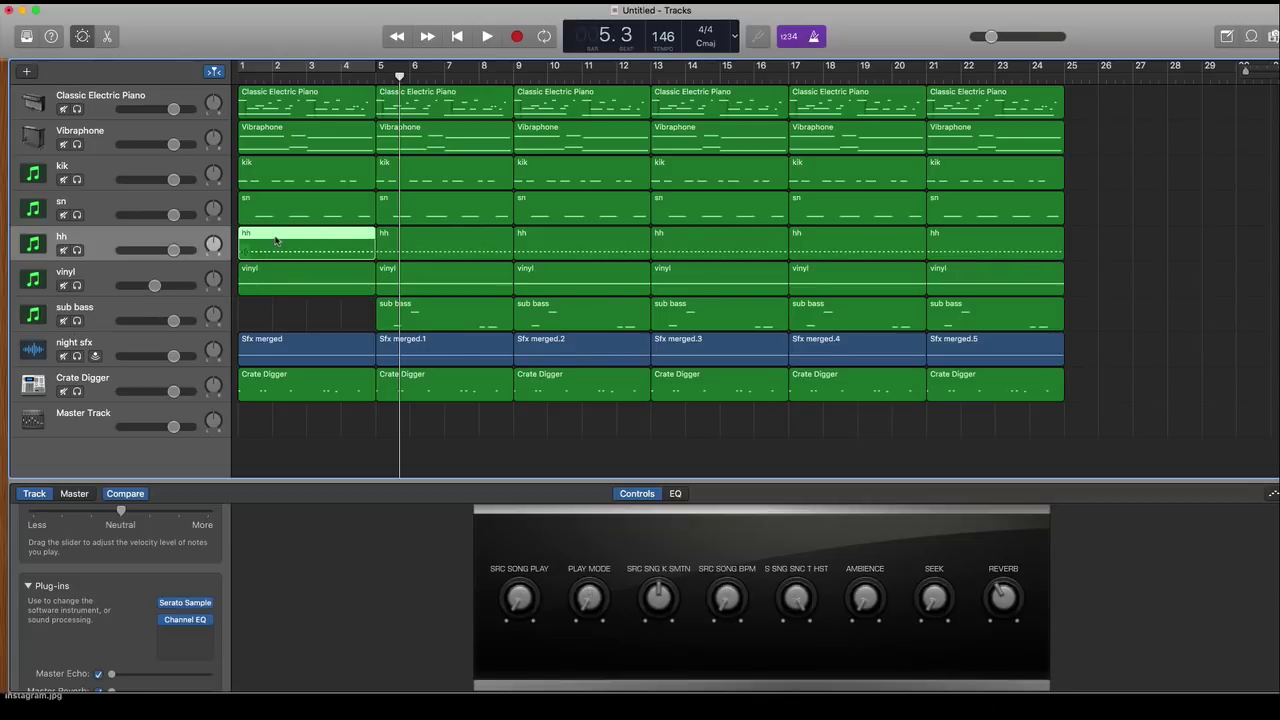
{"action": "key", "text": "Delete"}
{"action": "left_click", "coordinate": [268, 222]}
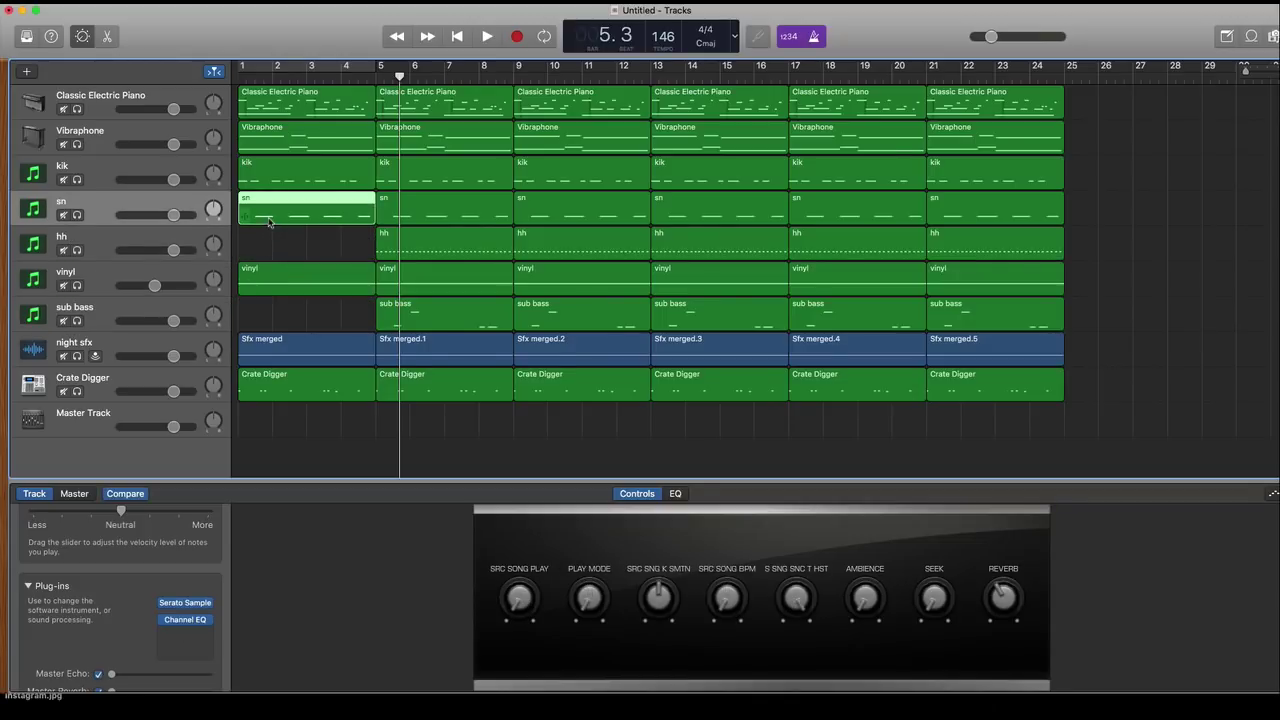
{"action": "key", "text": "Delete"}
{"action": "left_click", "coordinate": [299, 141]}
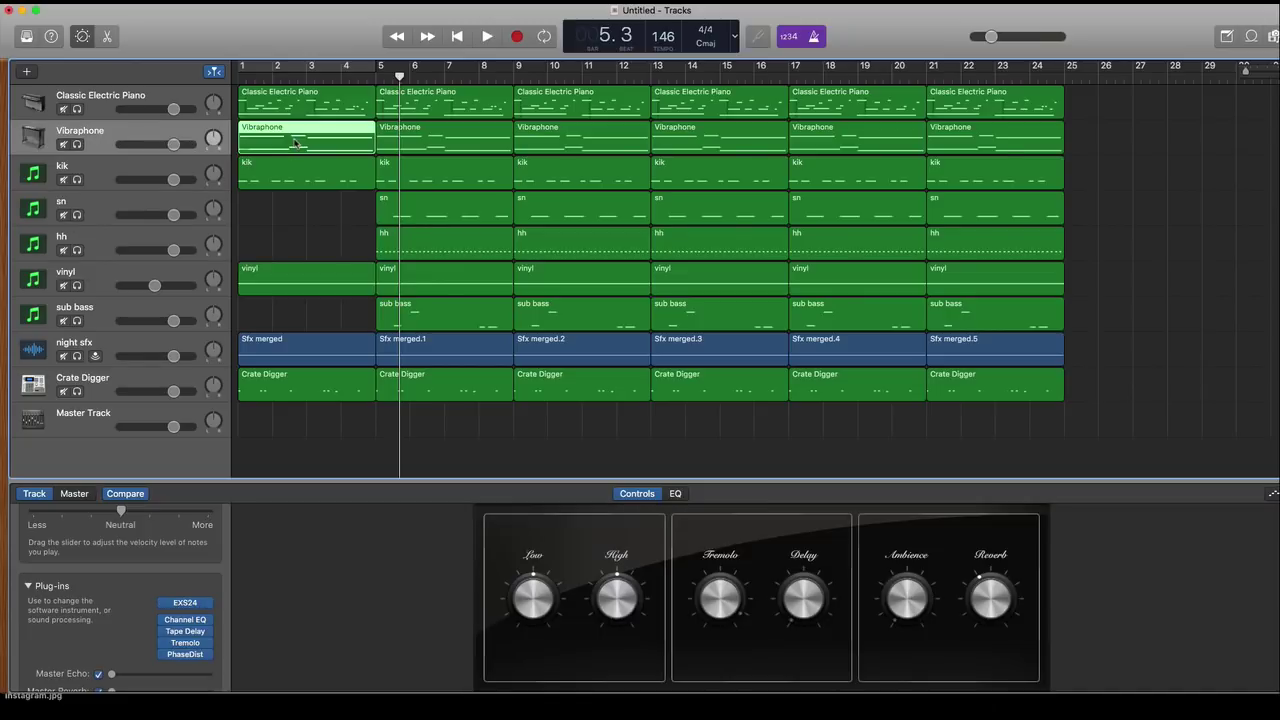
{"action": "key", "text": "Delete"}
{"action": "left_click", "coordinate": [294, 177]}
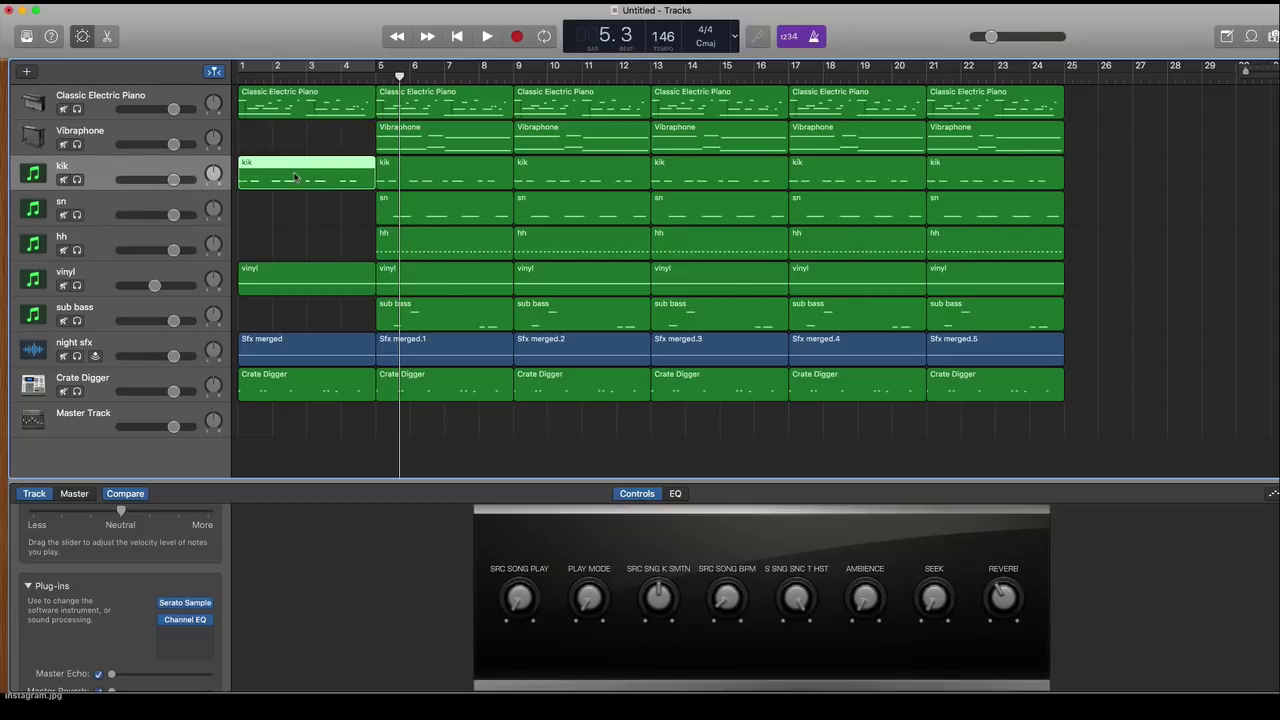
{"action": "key", "text": "Delete"}
{"action": "left_click", "coordinate": [310, 373]}
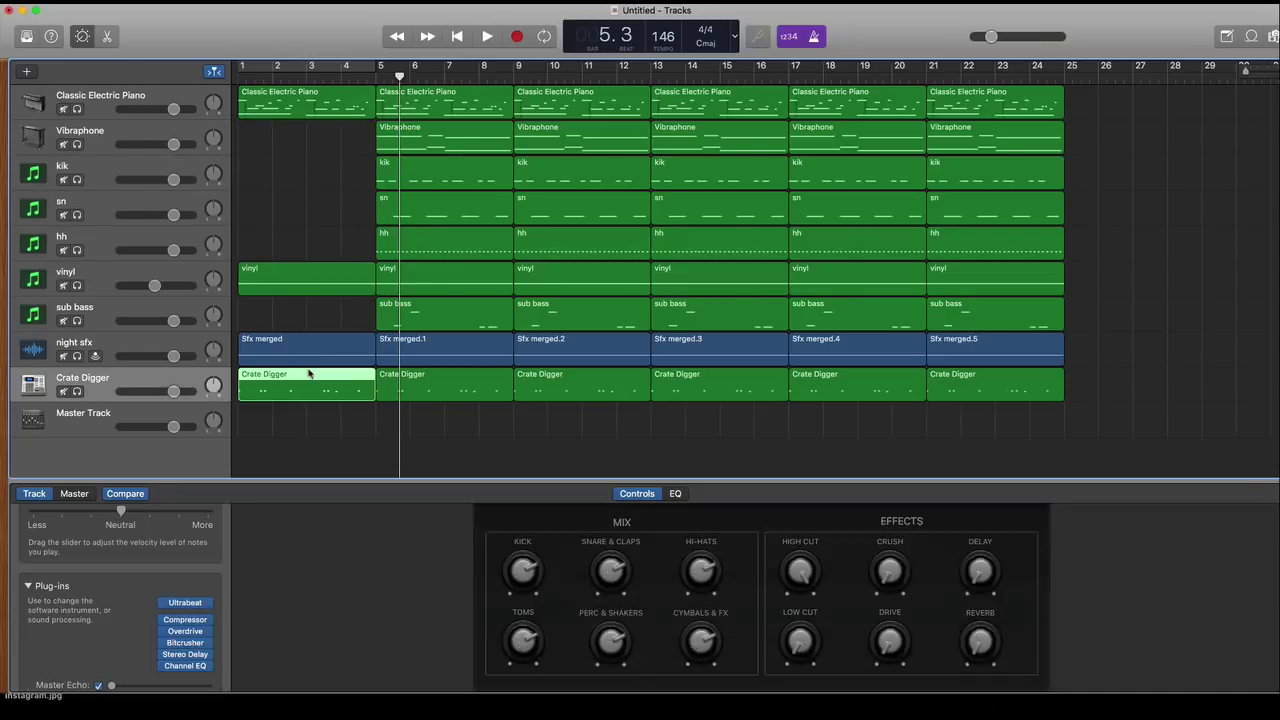
{"action": "key", "text": "Delete"}
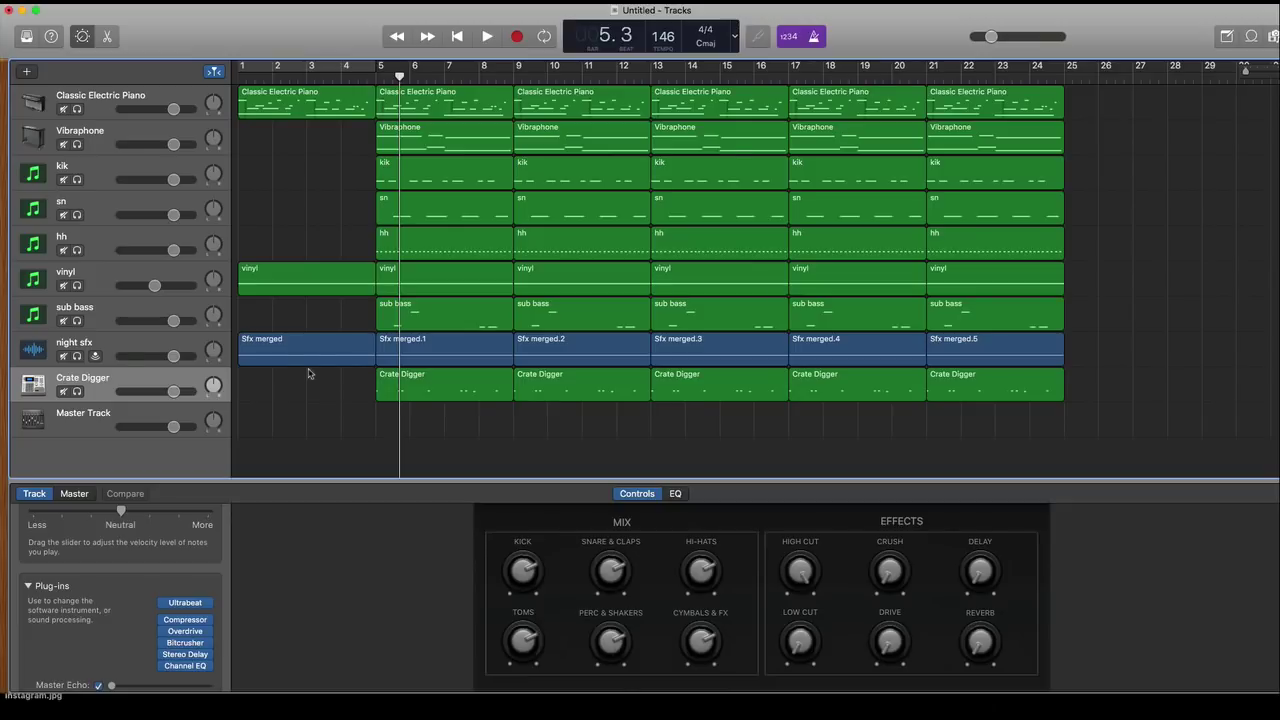
Step: Play the arrangement from bar 1 to preview the staggered intro
{"action": "key", "text": "Return"}
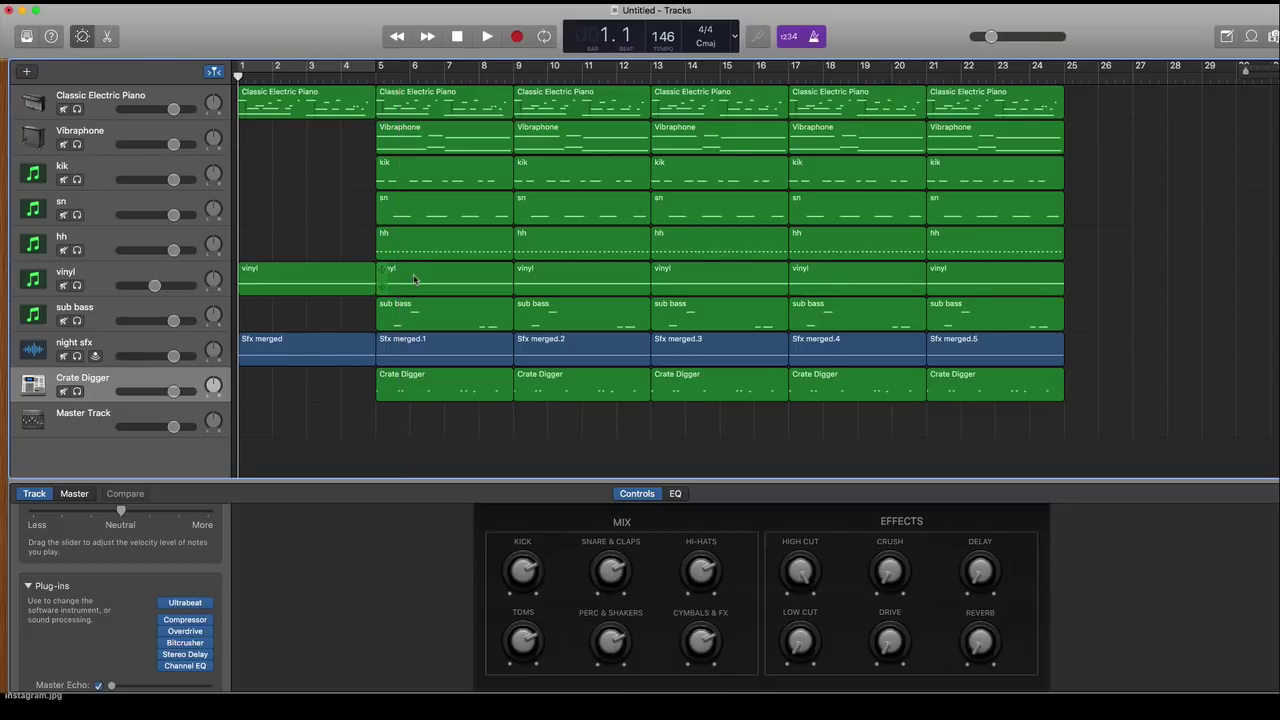
{"action": "key", "text": "space"}
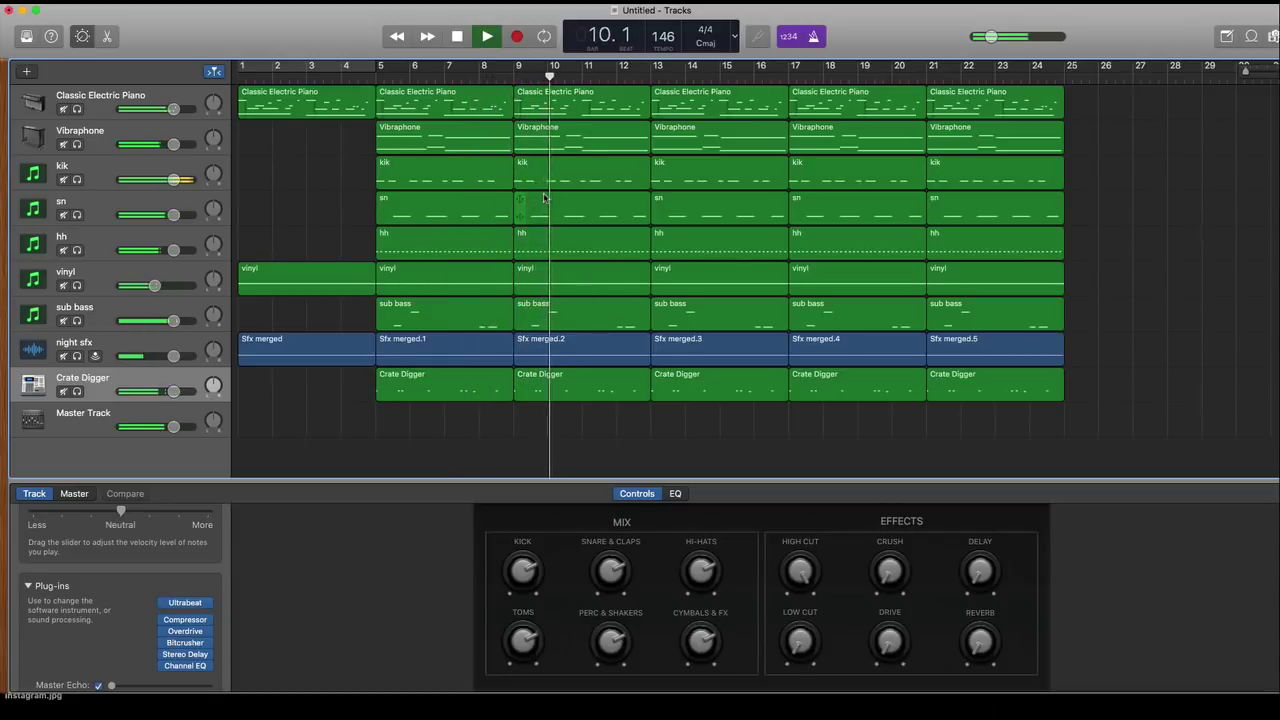
{"action": "key", "text": "space"}
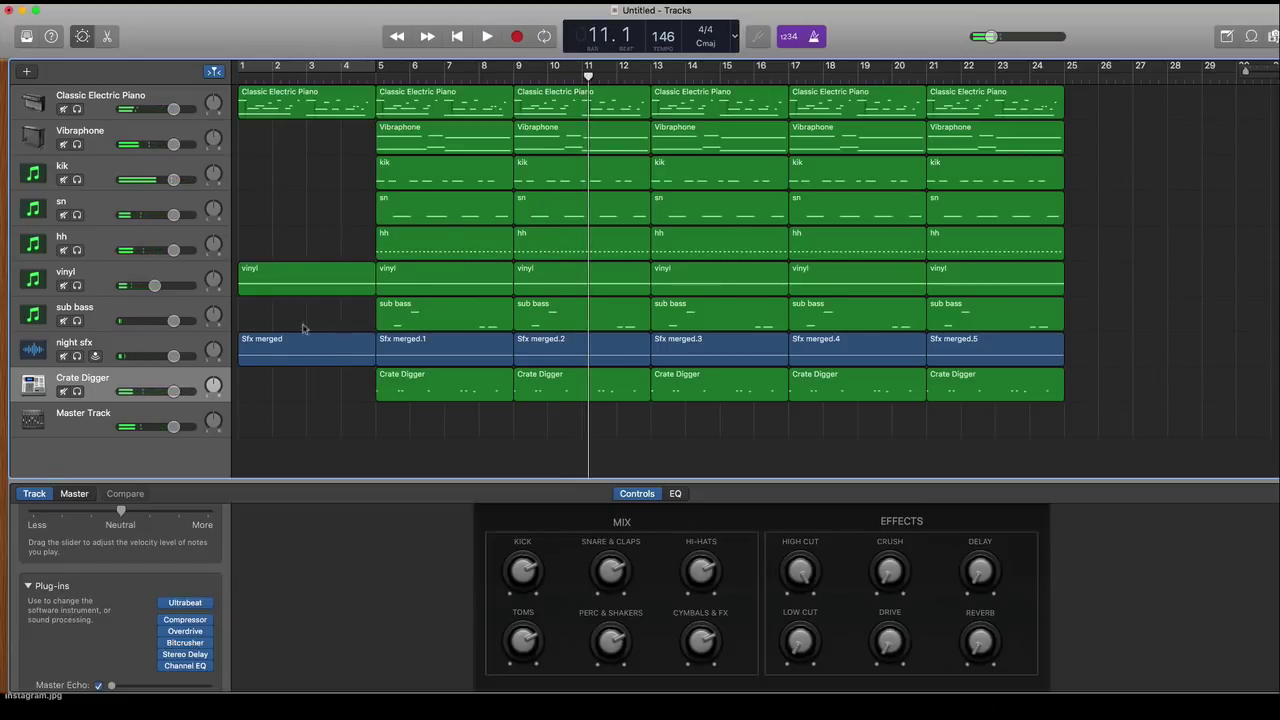
Step: Turn on Master Track compression and limiter, and set the limiter amount
{"action": "left_click", "coordinate": [85, 416]}
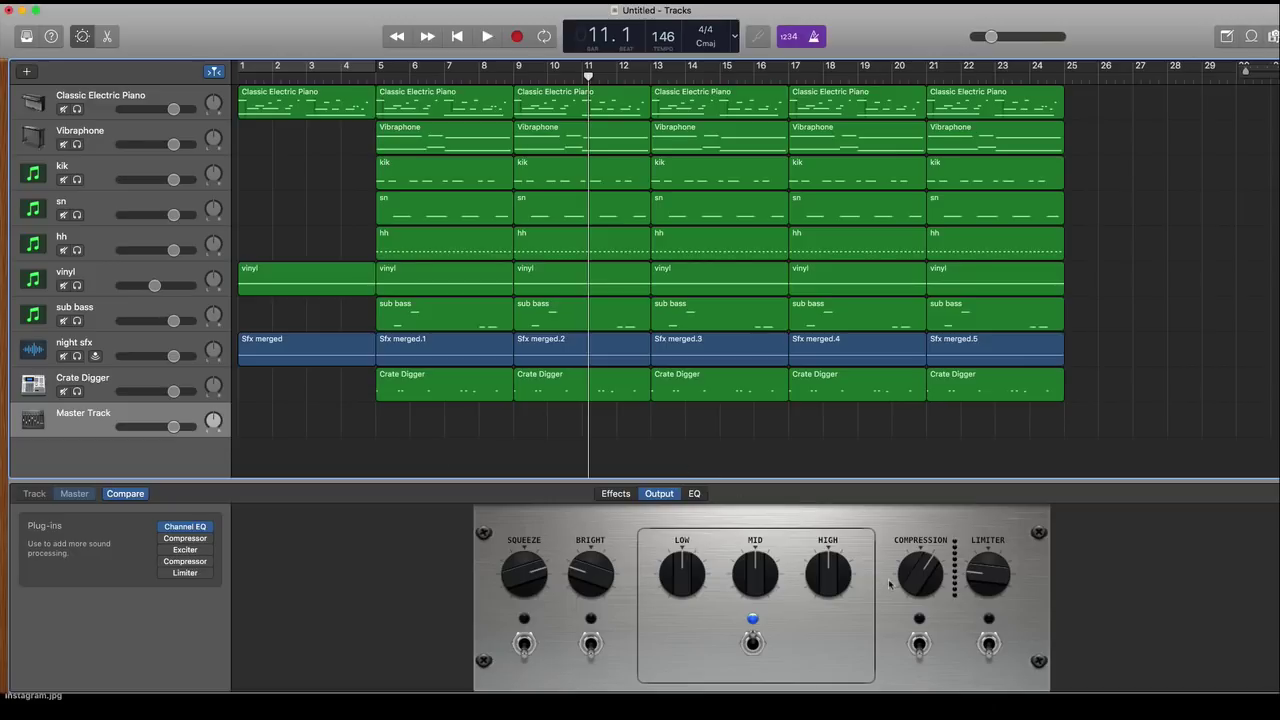
{"action": "left_click", "coordinate": [919, 645]}
{"action": "left_click", "coordinate": [988, 645]}
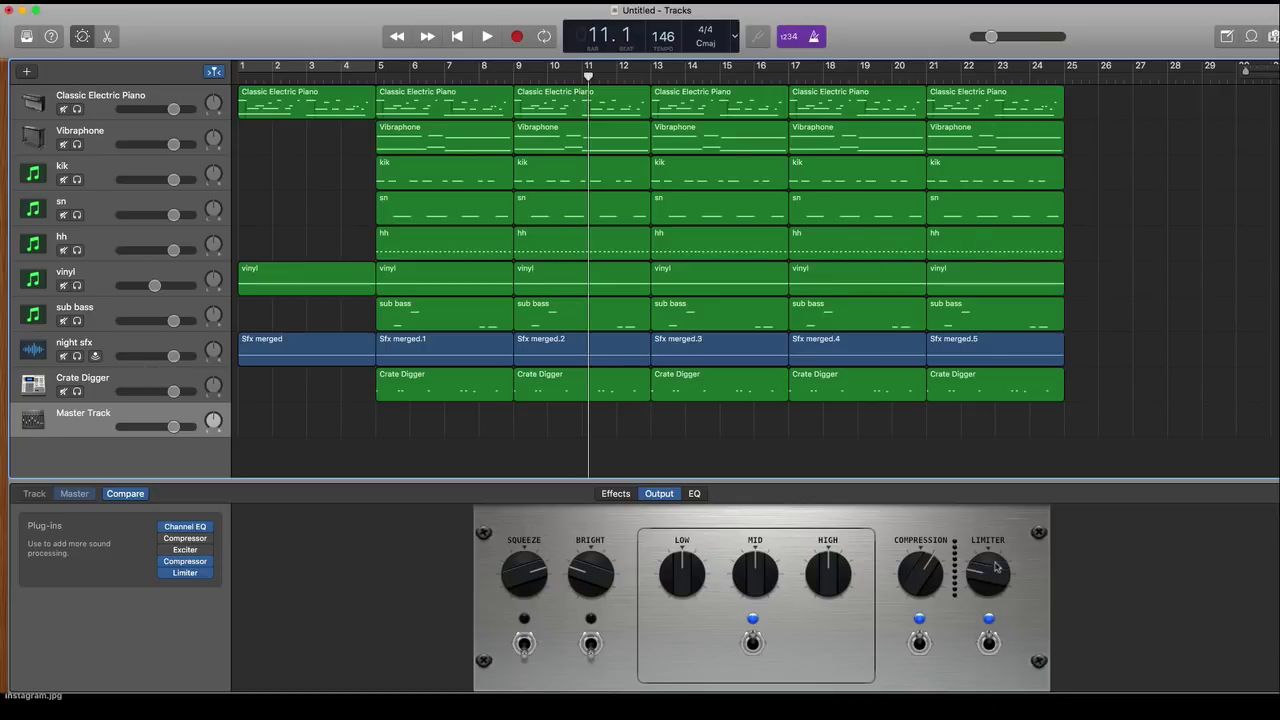
{"action": "left_click_drag", "start_coordinate": [997, 563], "coordinate": [1002, 549]}
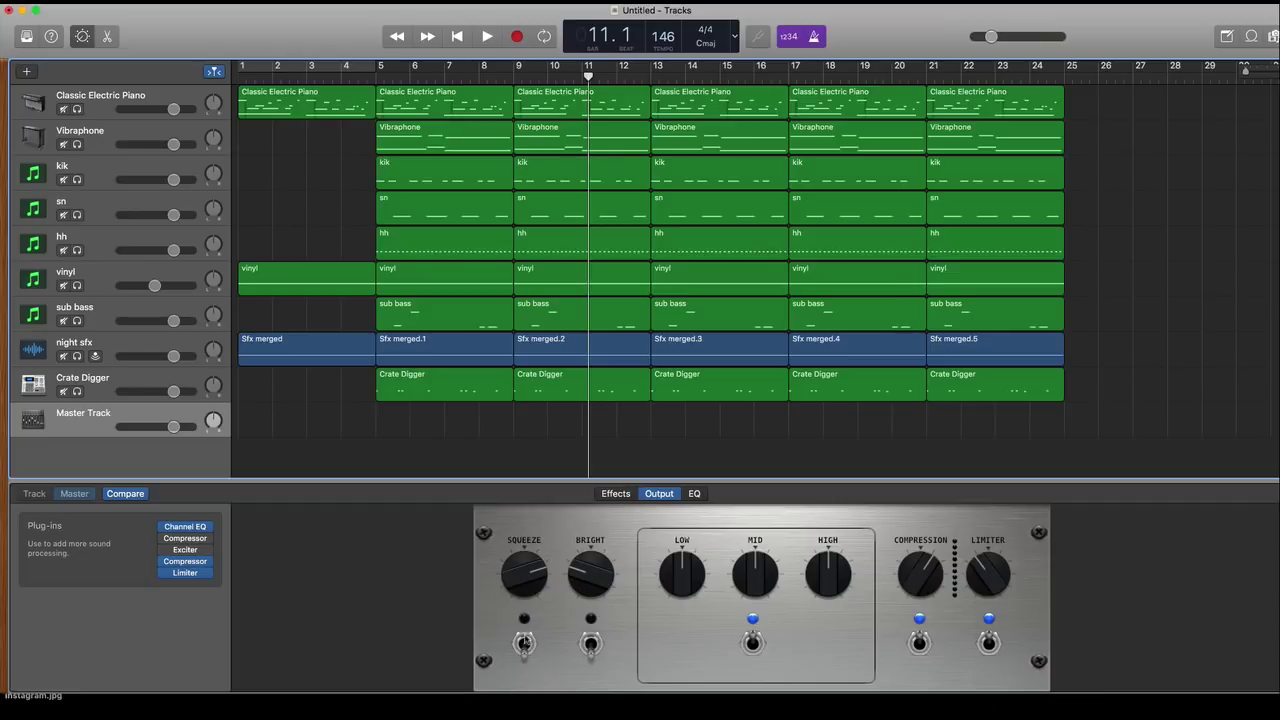
Step: Enable Squeeze and Bright on the master, setting brightness to about halfway while playing
{"action": "left_click", "coordinate": [523, 645]}
{"action": "left_click_drag", "start_coordinate": [527, 578], "coordinate": [520, 587]}
{"action": "key", "text": "space"}
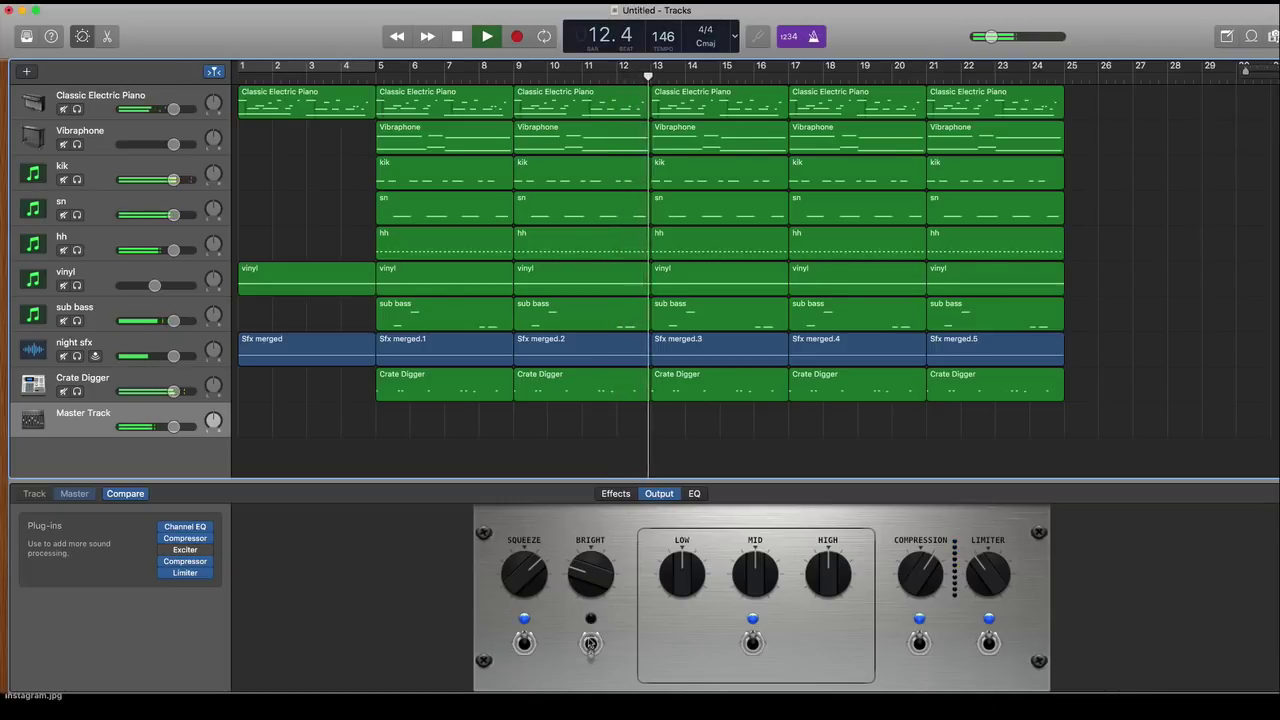
{"action": "left_click", "coordinate": [592, 612]}
{"action": "left_click_drag", "start_coordinate": [592, 612], "coordinate": [606, 530]}
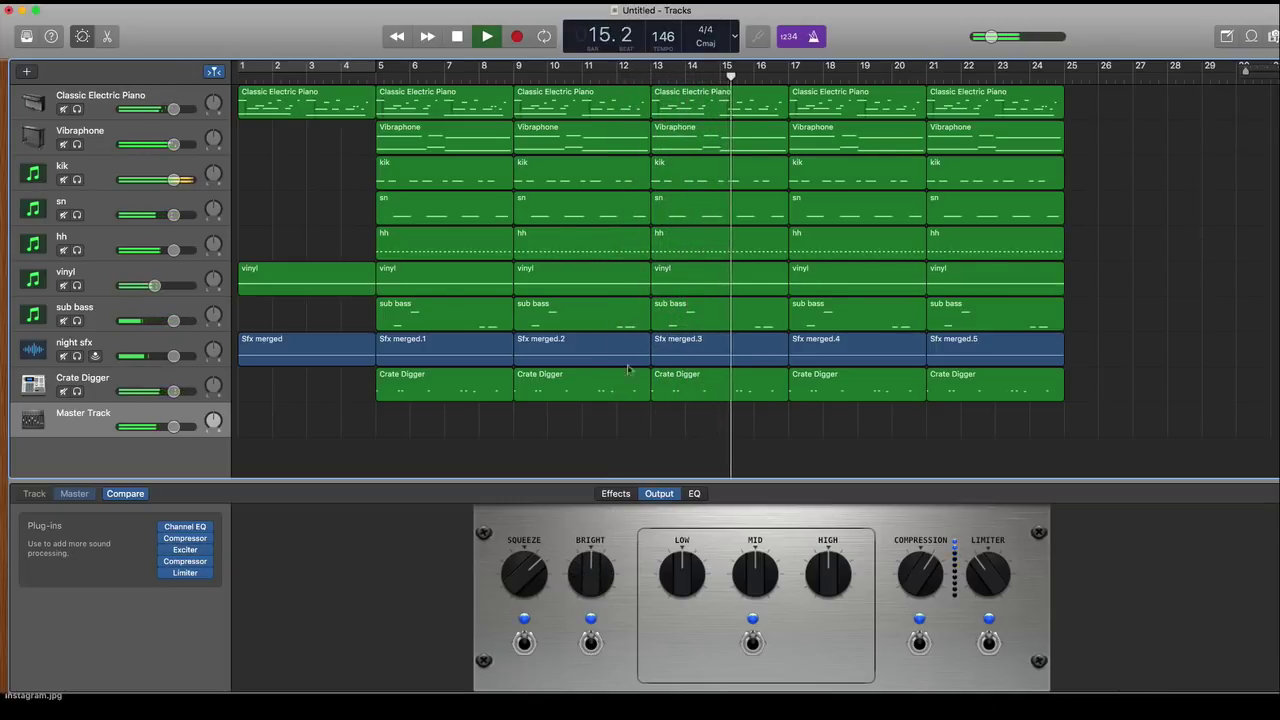
{"action": "scroll", "coordinate": [337, 329], "scroll_direction": "right", "scroll_amount": 3}
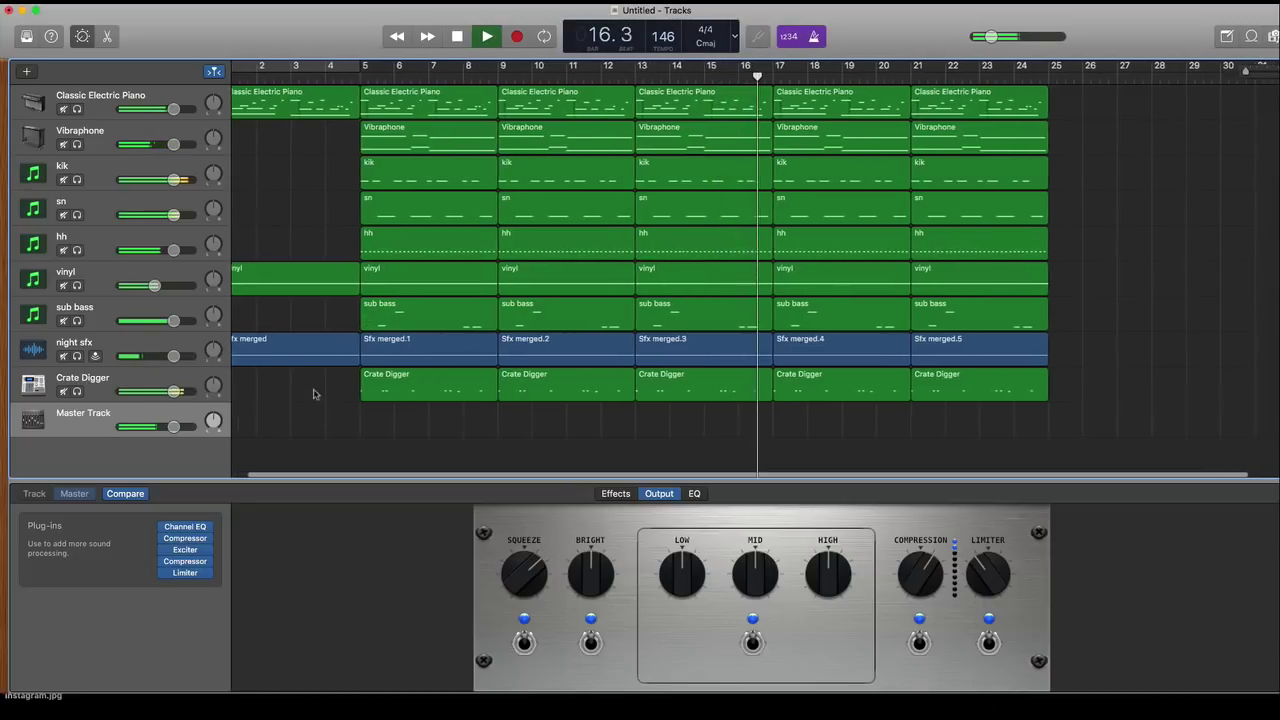
{"action": "scroll", "coordinate": [489, 434], "scroll_direction": "right", "scroll_amount": 2}
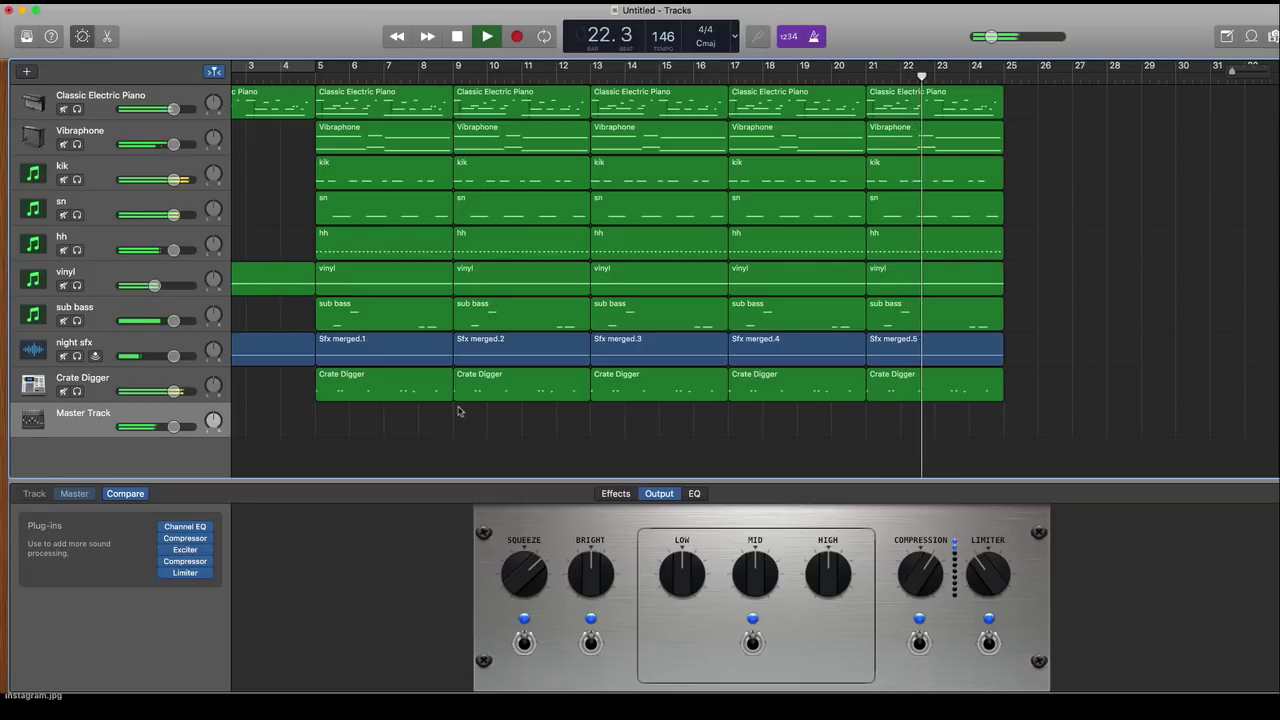
{"action": "key", "text": "space"}
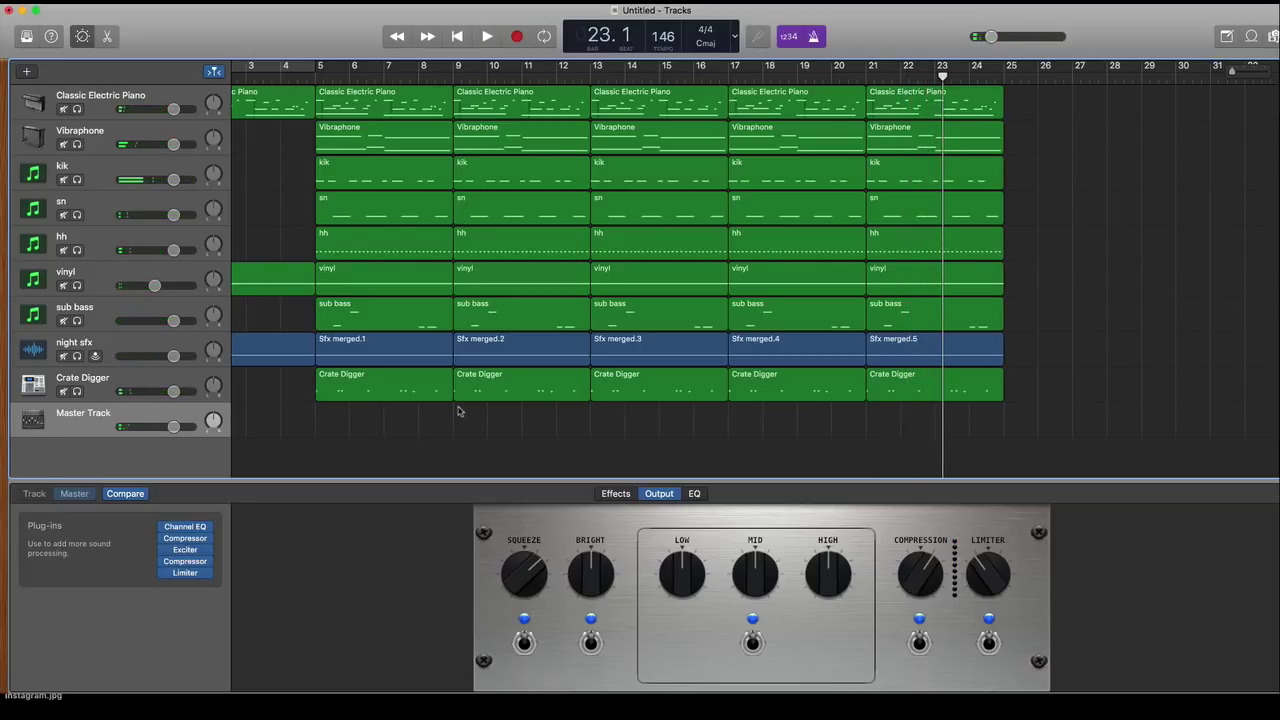
{"action": "key", "text": "Return"}
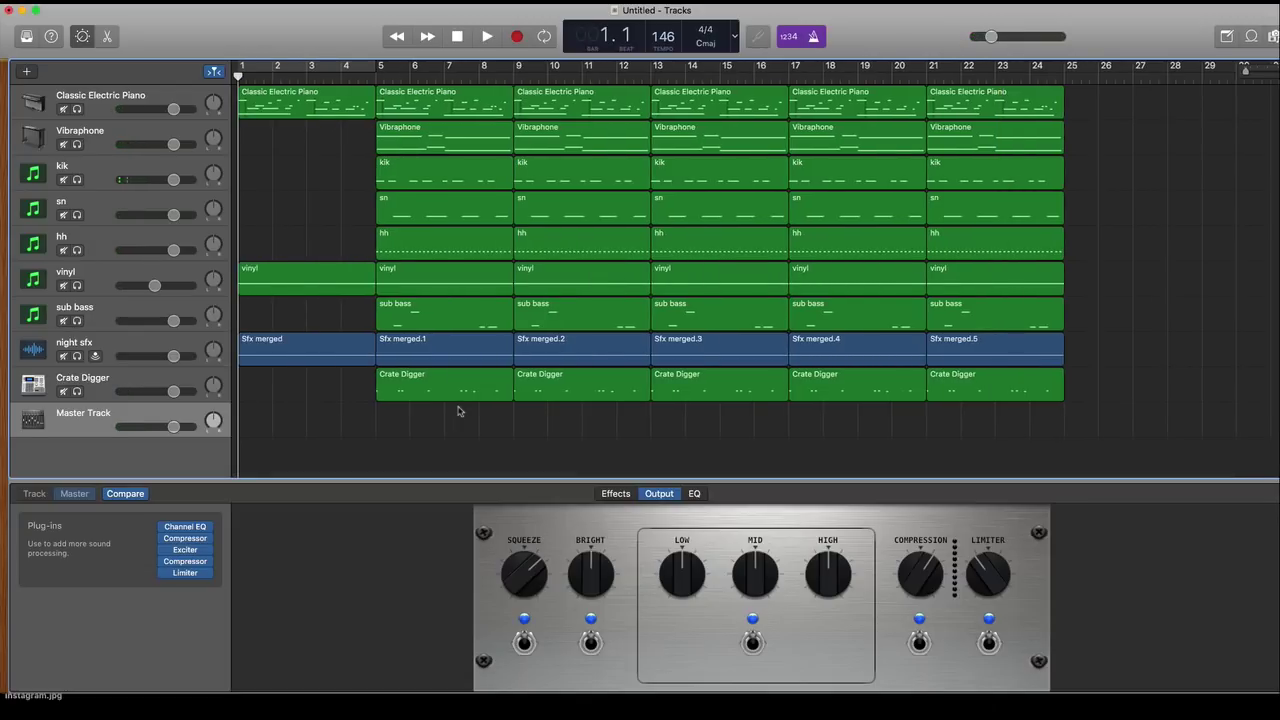